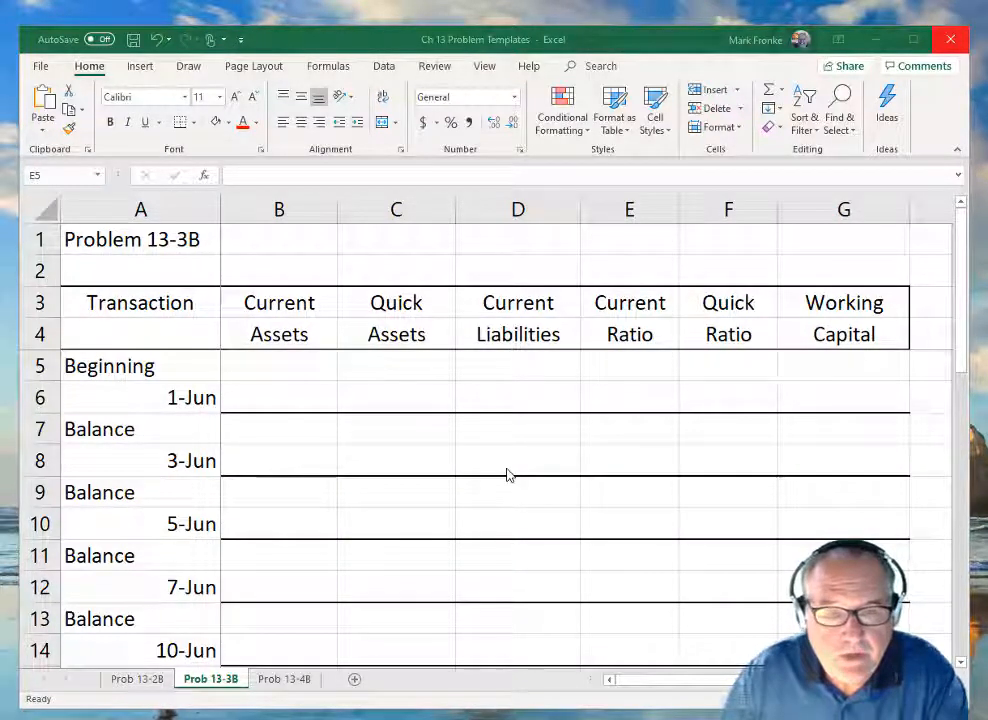
# Enter 300,000 as the Beginning Current Assets value in C27.
pyautogui.scroll(-3, 512, 480)
pyautogui.scroll(-5, 518, 492)
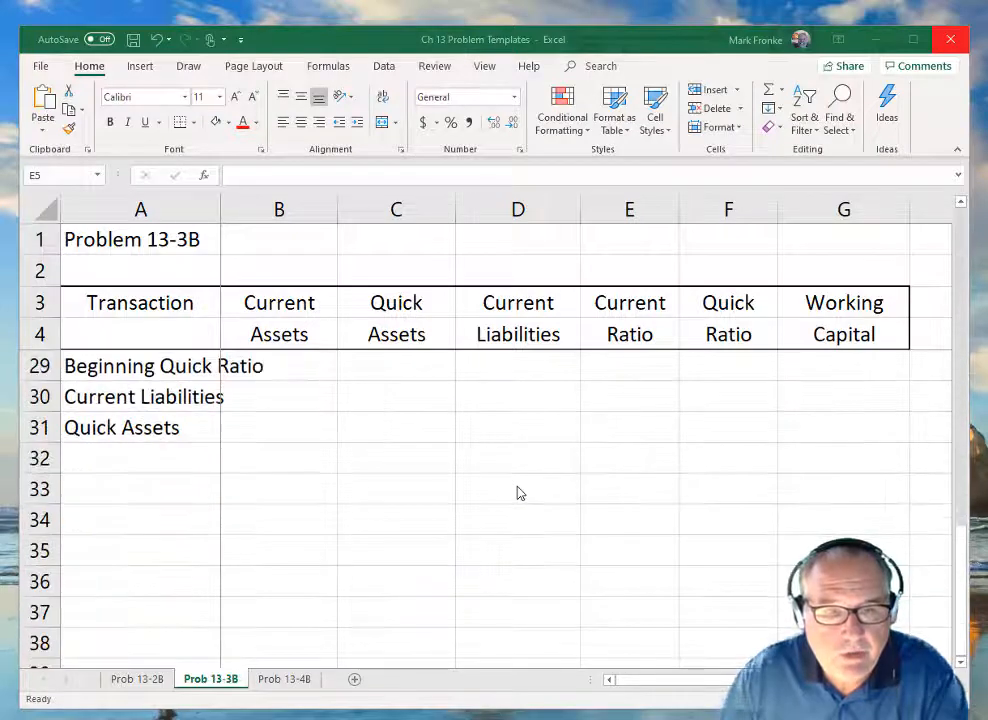
pyautogui.scroll(1, 518, 492)
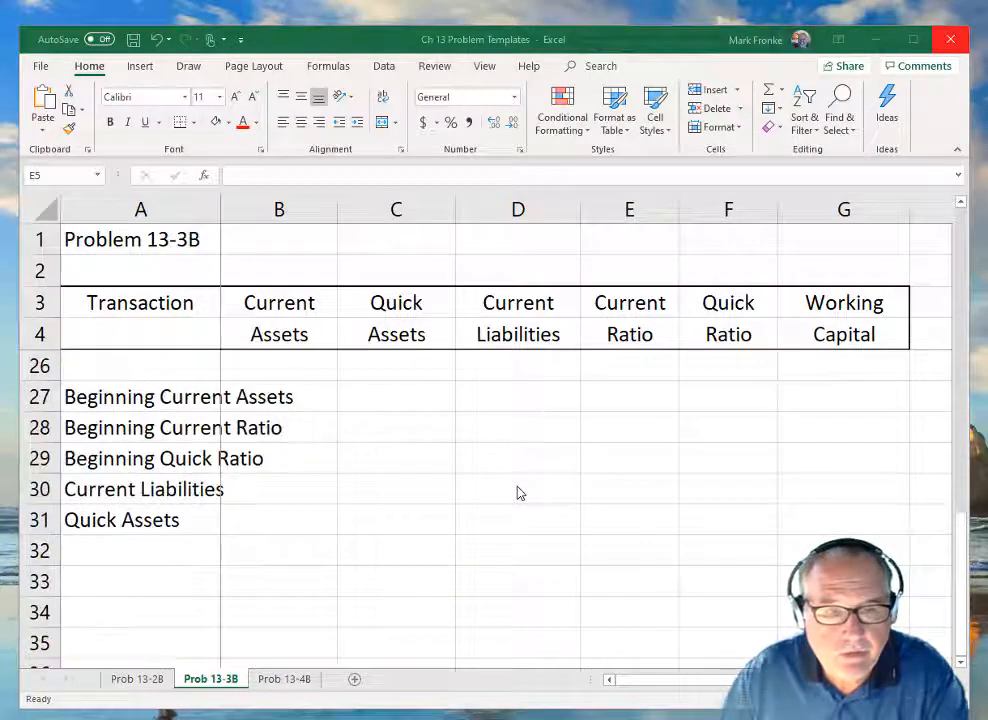
pyautogui.click(381, 395)
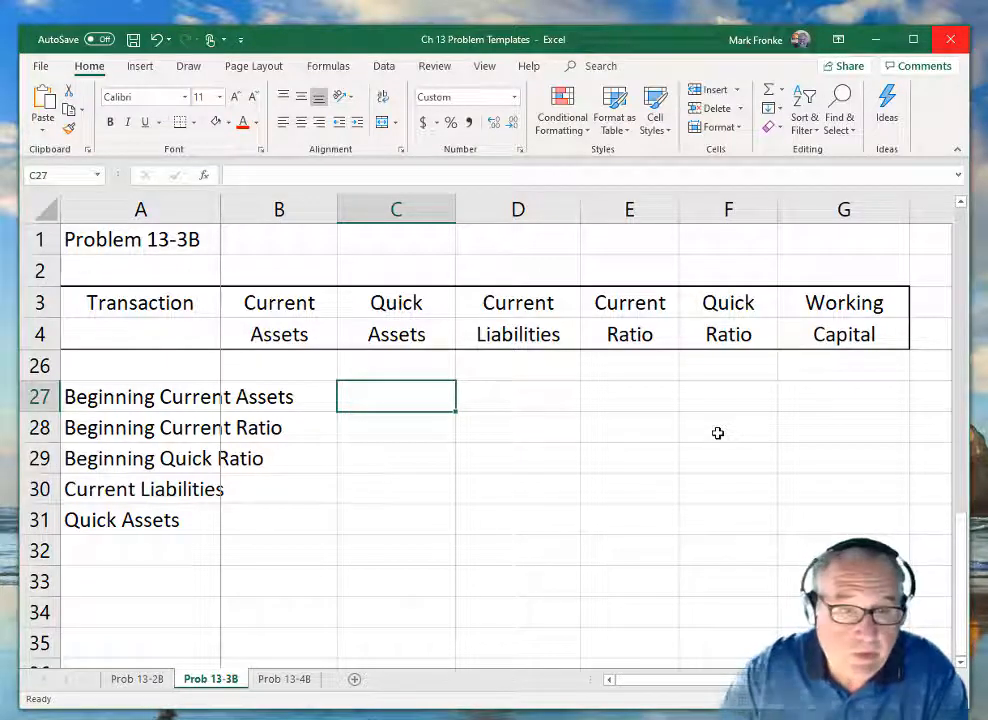
pyautogui.write('300,0')
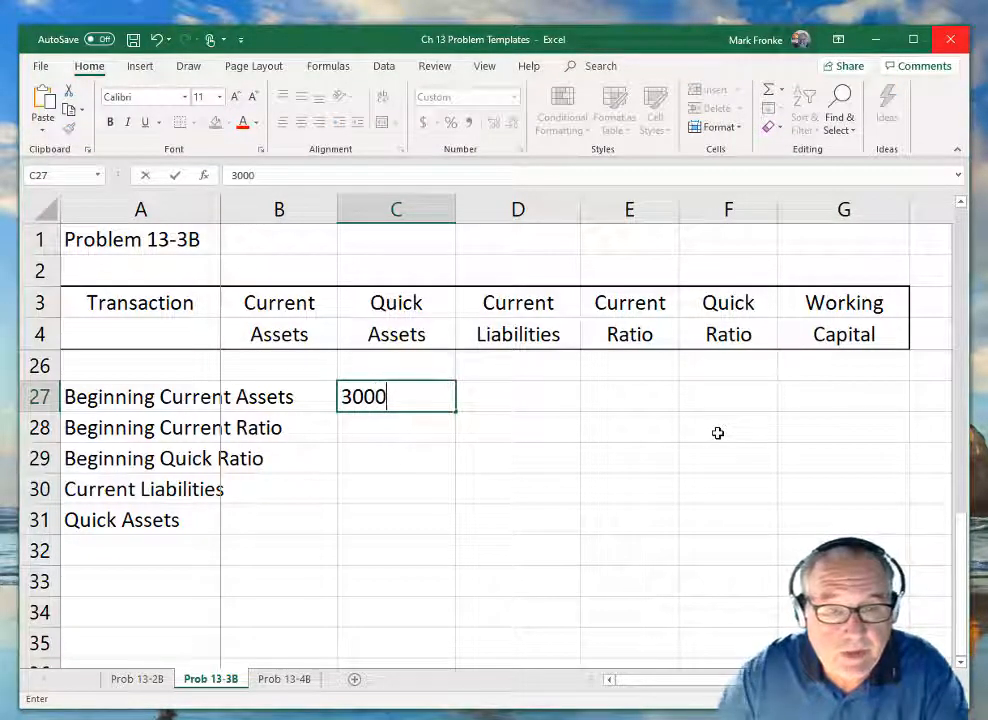
pyautogui.write('00')
pyautogui.press('Return')
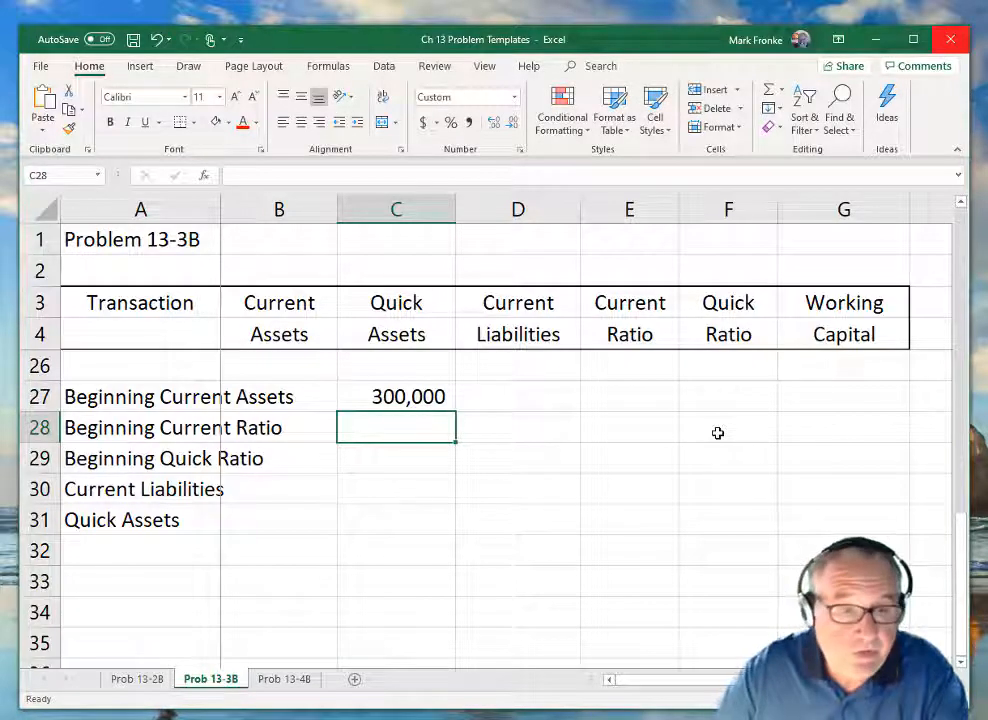
# Enter 2.5 as the Beginning Current Ratio and 1.4 as the Beginning Quick Ratio in C28 and C29.
pyautogui.write('2.5')
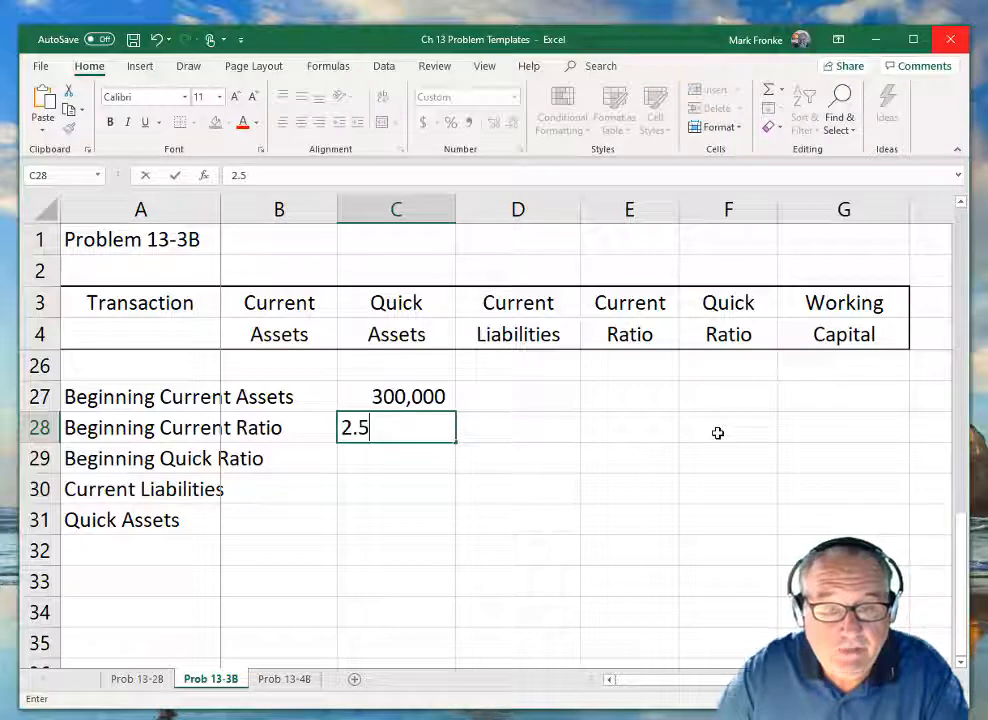
pyautogui.press('Return')
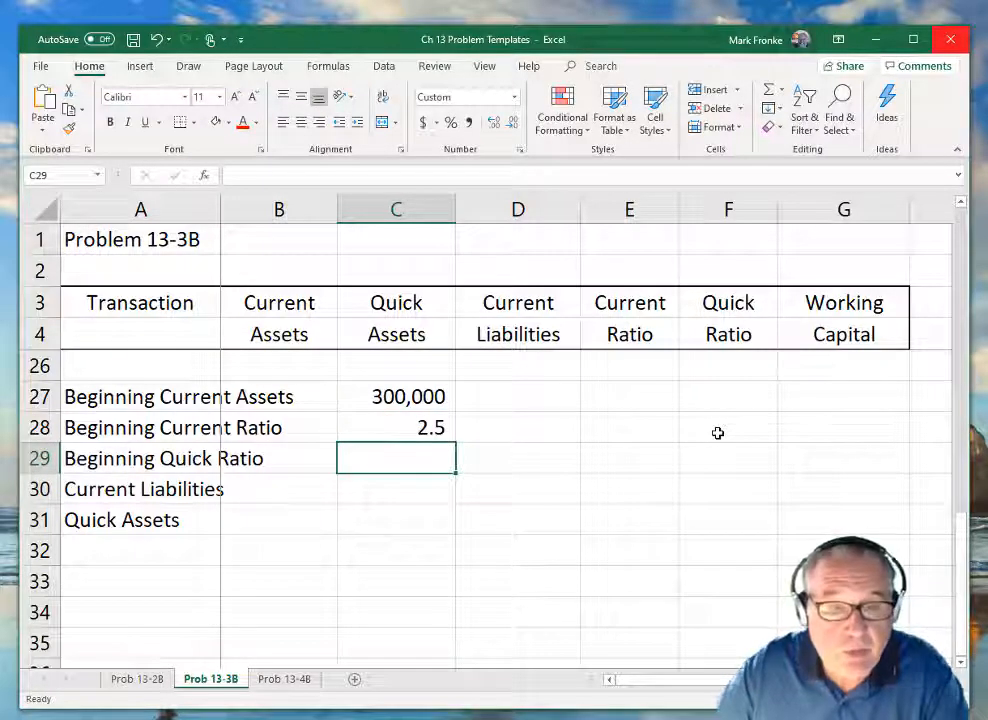
pyautogui.write('1.4')
pyautogui.press('Return')
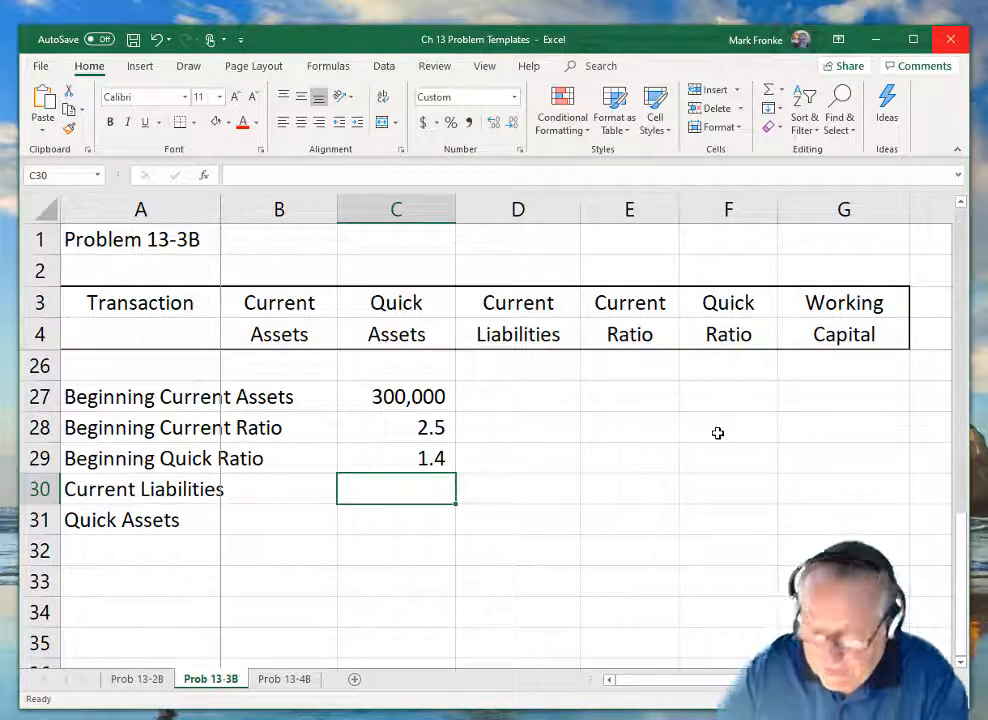
# Label the three given values a, b and c in the cells beside them in column D.
pyautogui.press('Up')
pyautogui.press('Up')
pyautogui.press('Up')
pyautogui.press('Right')
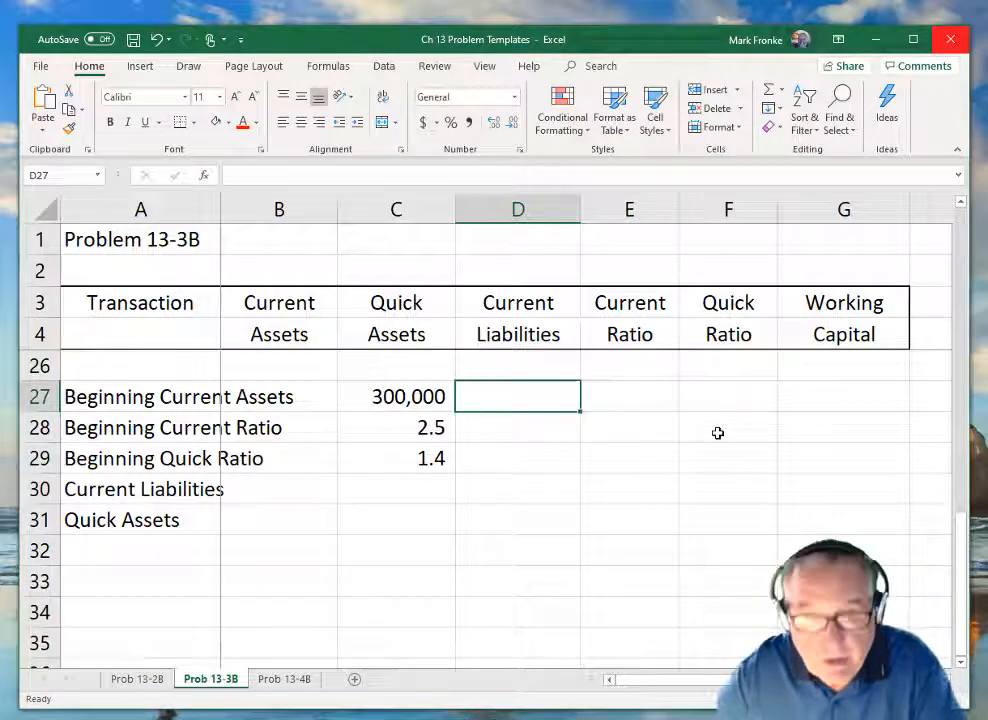
pyautogui.write('a')
pyautogui.press('Return')
pyautogui.write('b')
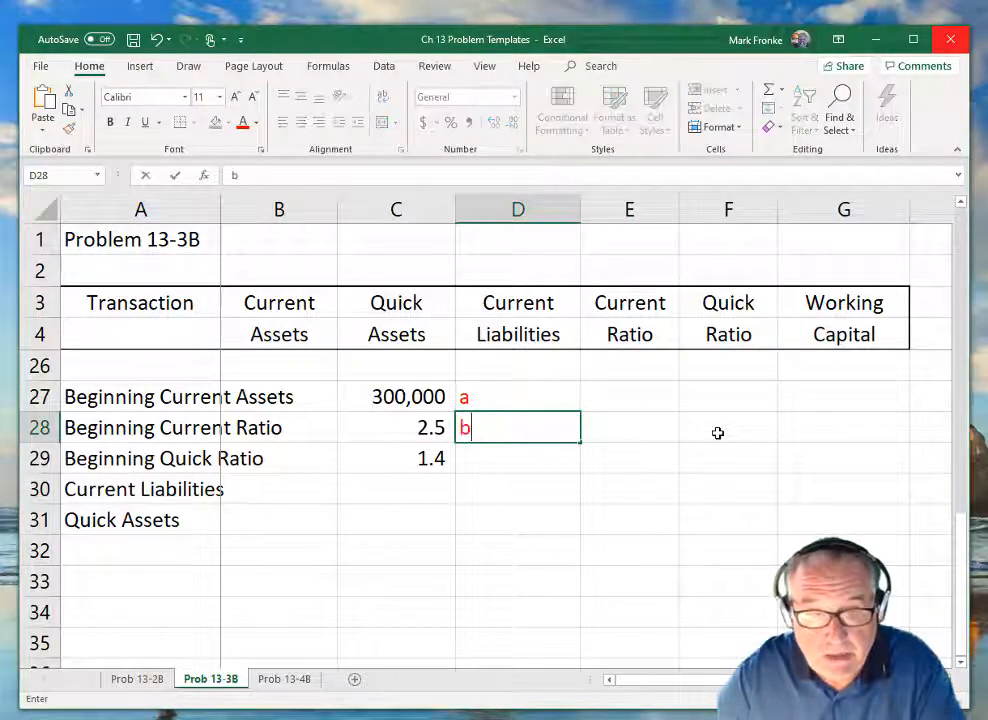
pyautogui.press('Return')
pyautogui.write('c')
pyautogui.press('Return')
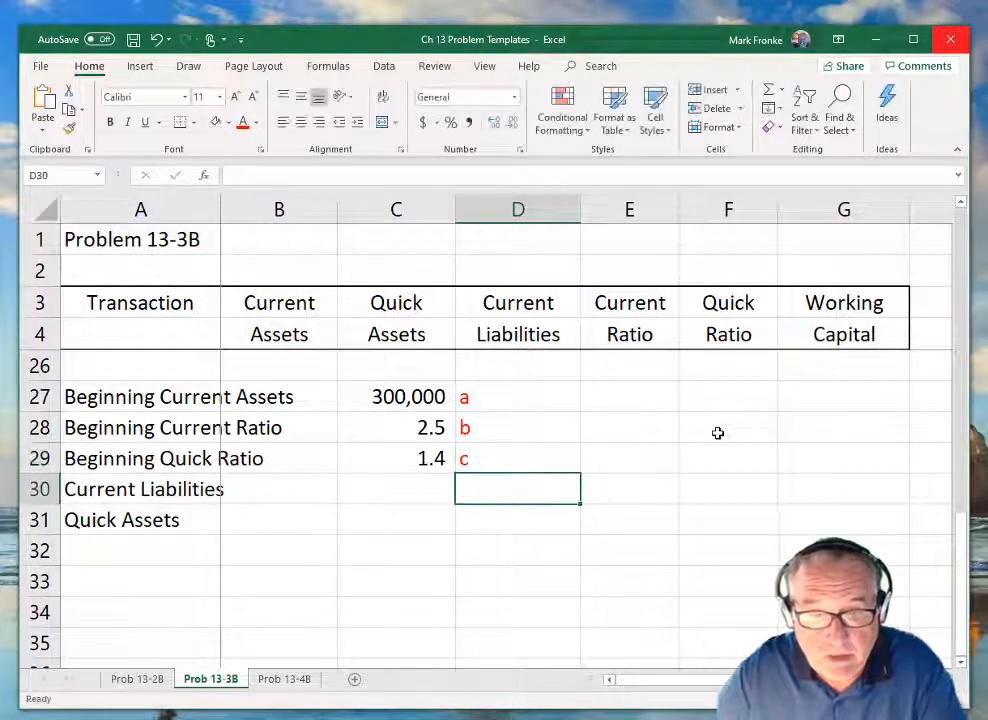
# Calculate Current Liabilities in C30 with the formula =C27/C28.
pyautogui.press('Left')
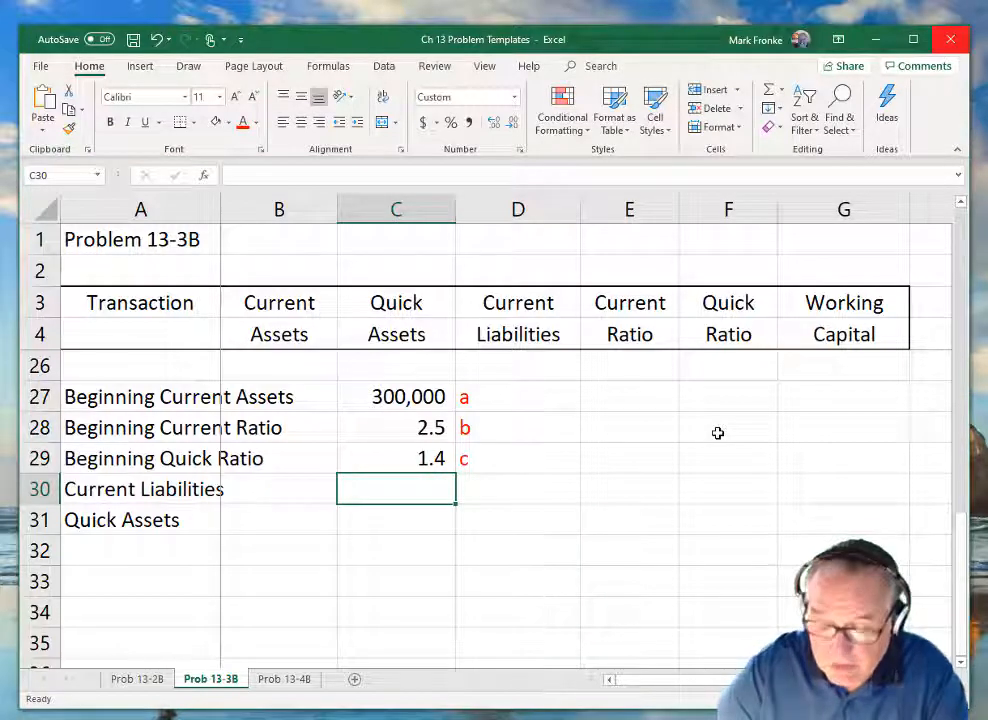
pyautogui.write('=')
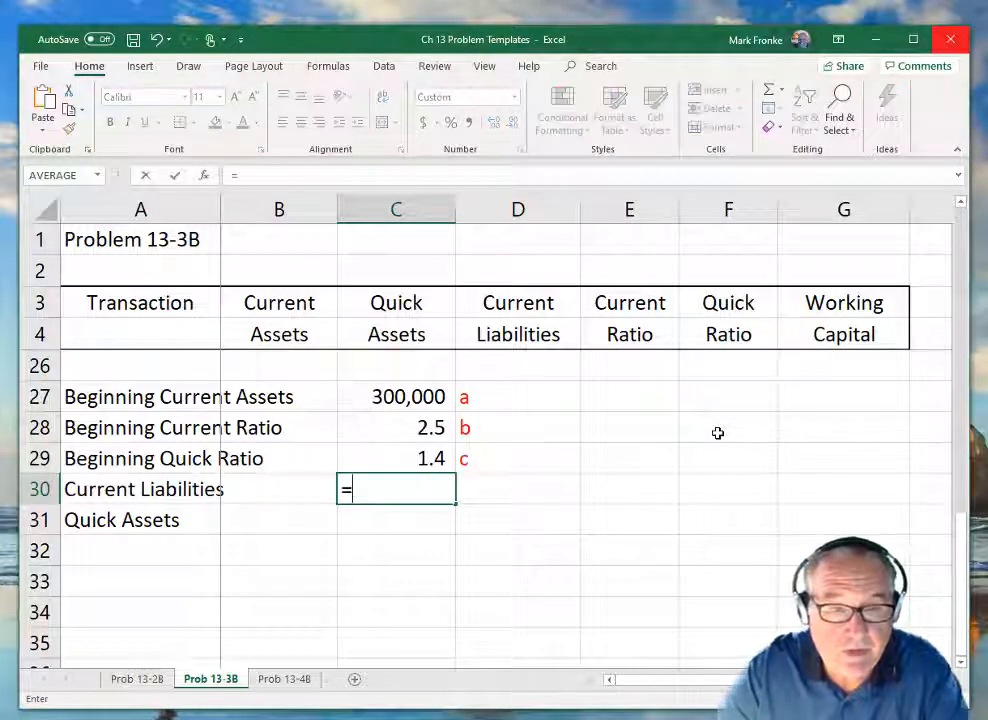
pyautogui.press('Up')
pyautogui.press('Up')
pyautogui.press('Up')
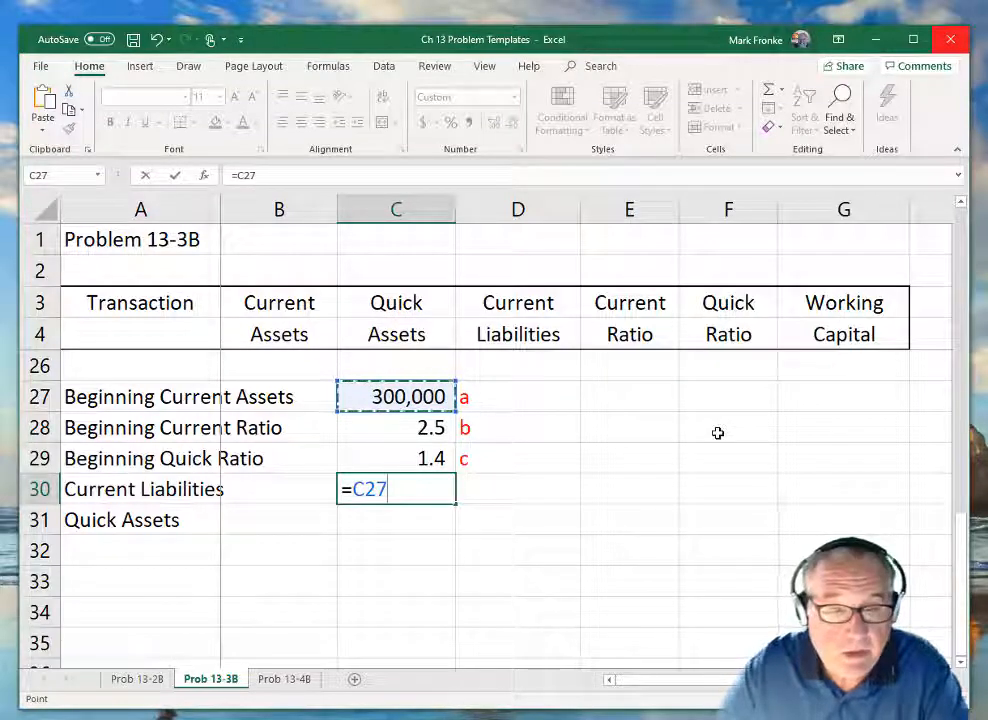
pyautogui.write('/')
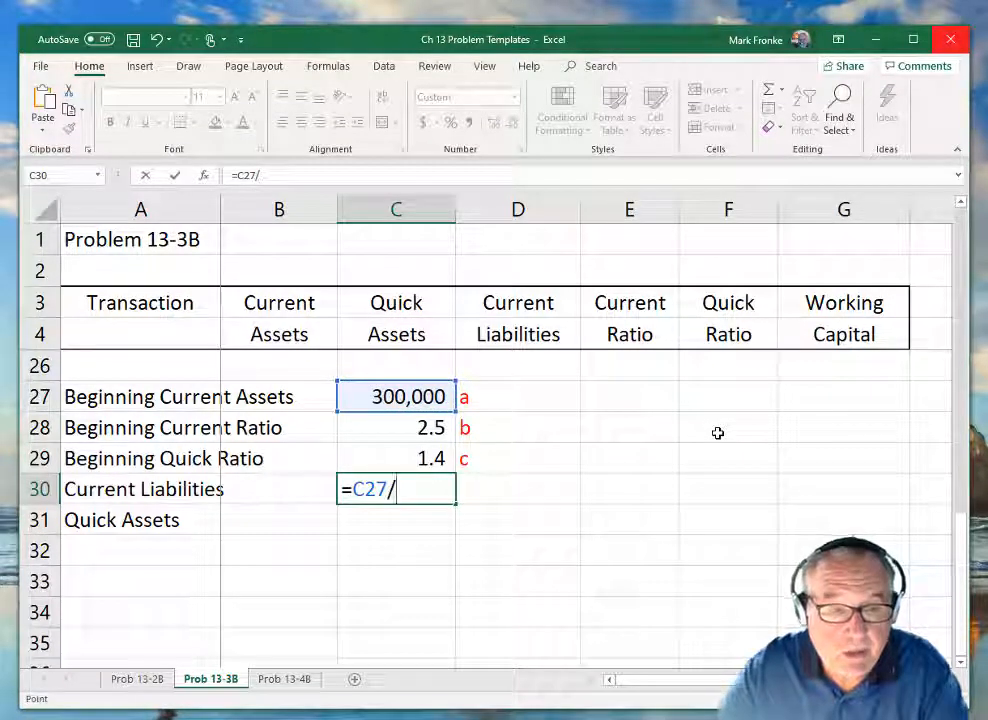
pyautogui.press('Up')
pyautogui.press('Up')
pyautogui.press('Return')
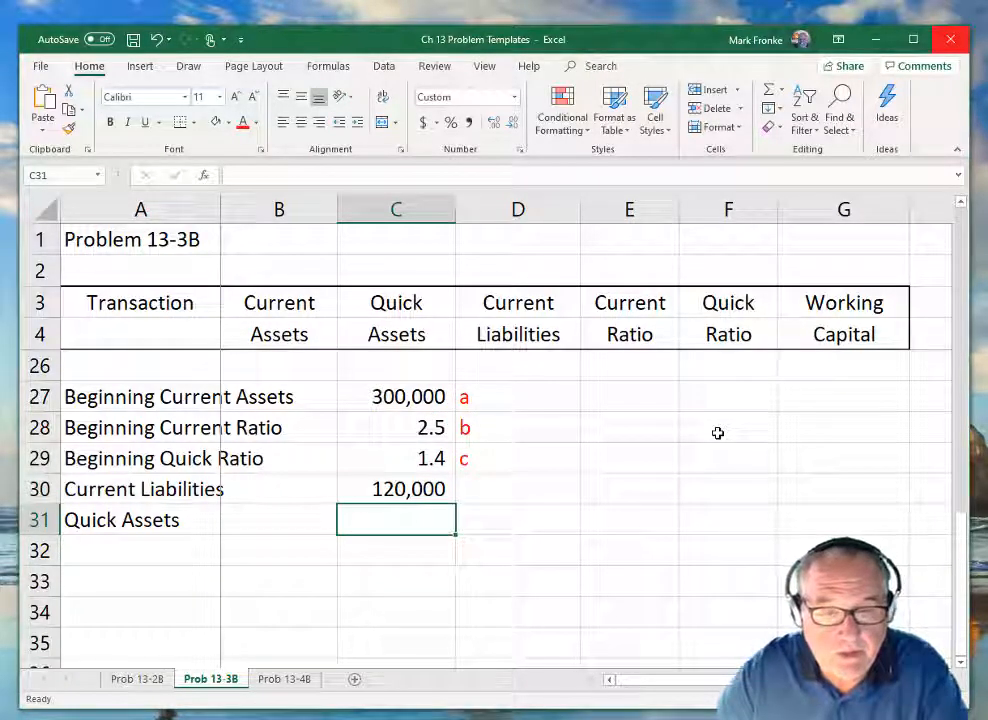
# Add the text note =a/b=d next to the Current Liabilities value in D30.
pyautogui.press('Up')
pyautogui.press('Right')
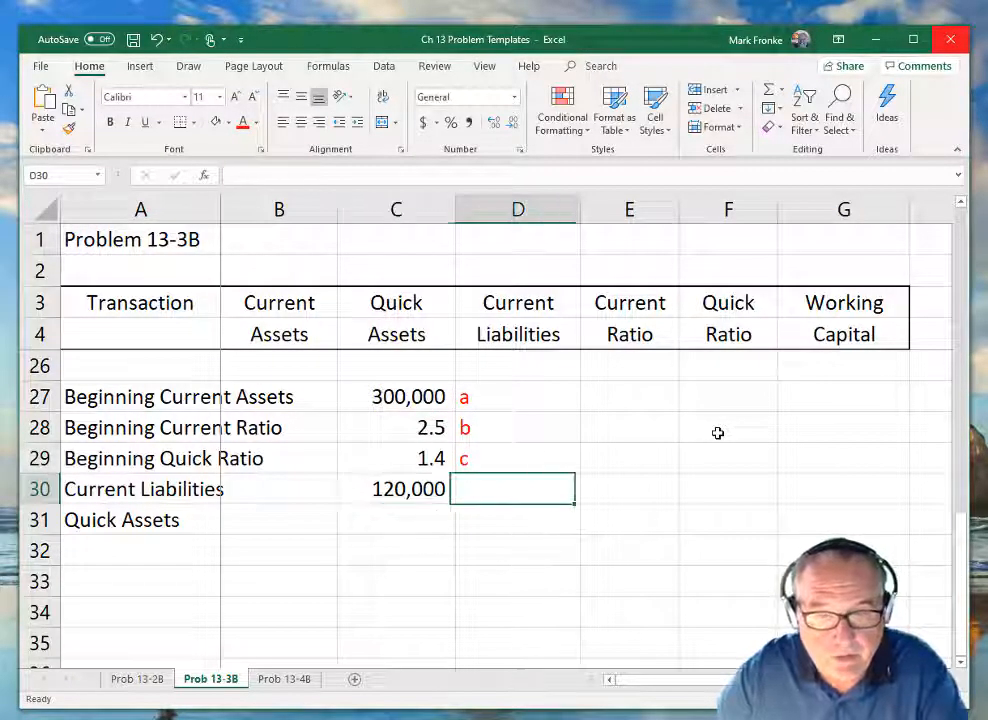
pyautogui.write("'=")
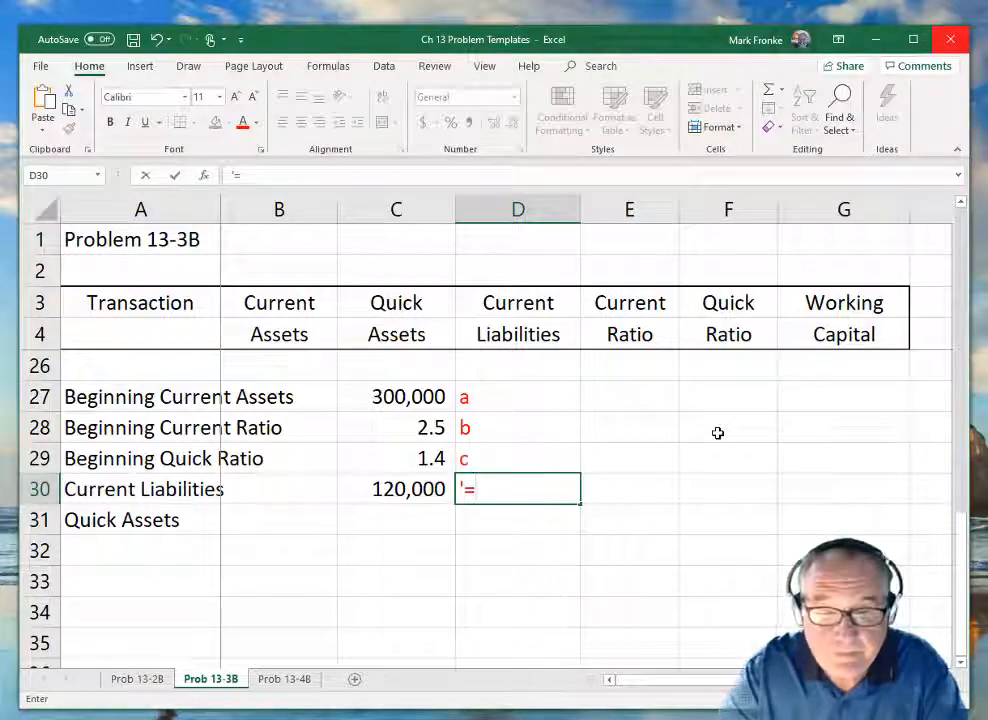
pyautogui.write('a/b')
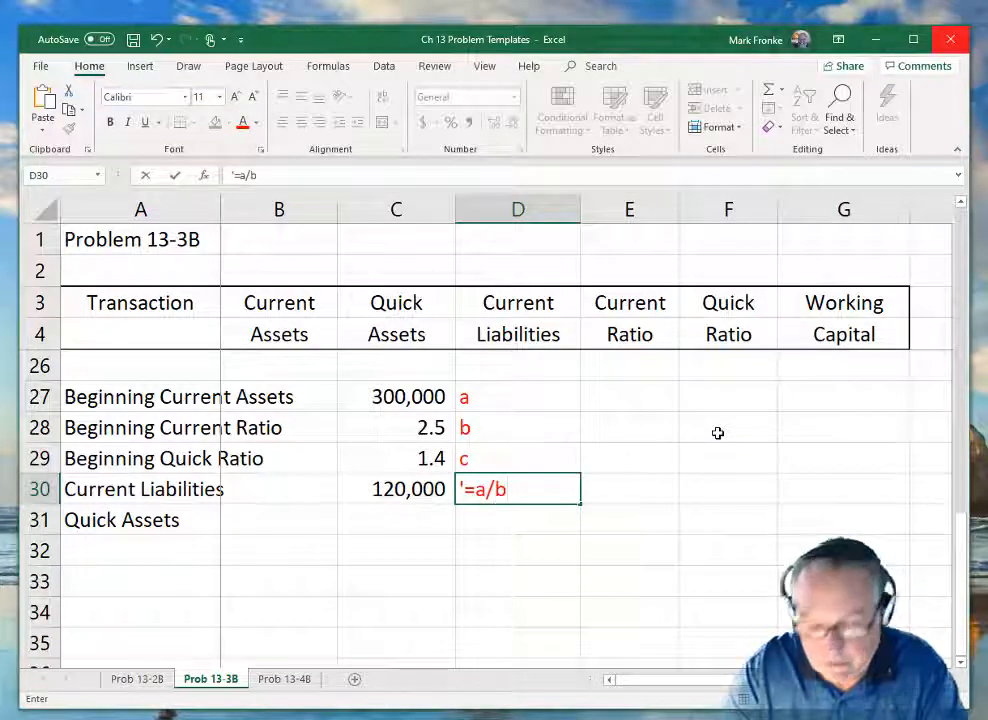
pyautogui.write('=d')
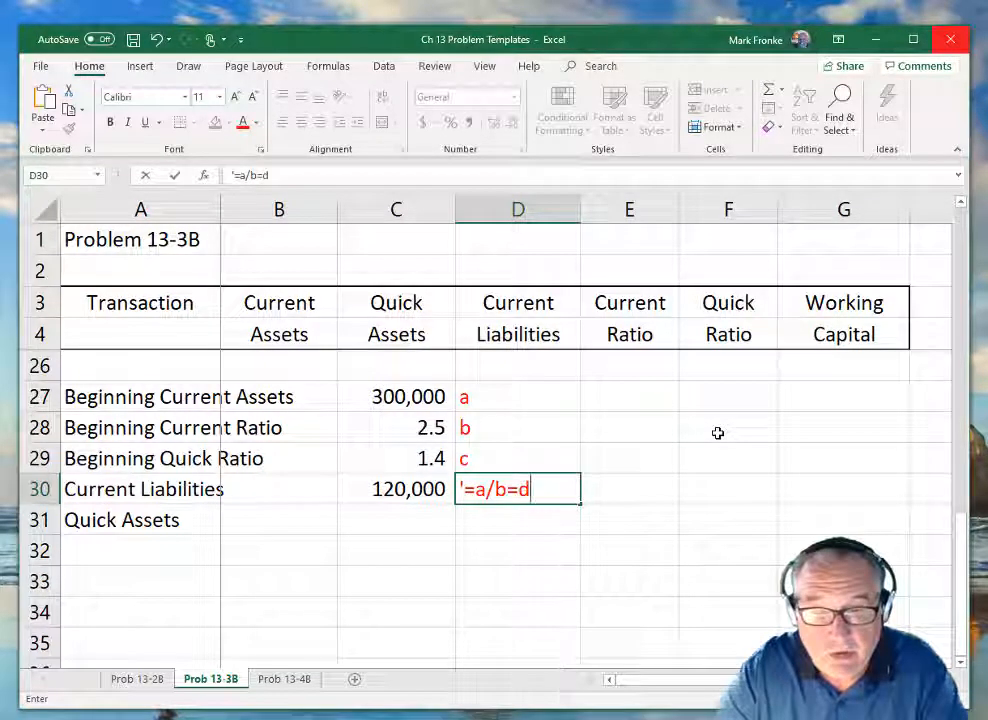
pyautogui.press('Return')
# Calculate Quick Assets in C31 with the formula =C30*C29.
pyautogui.press('Left')
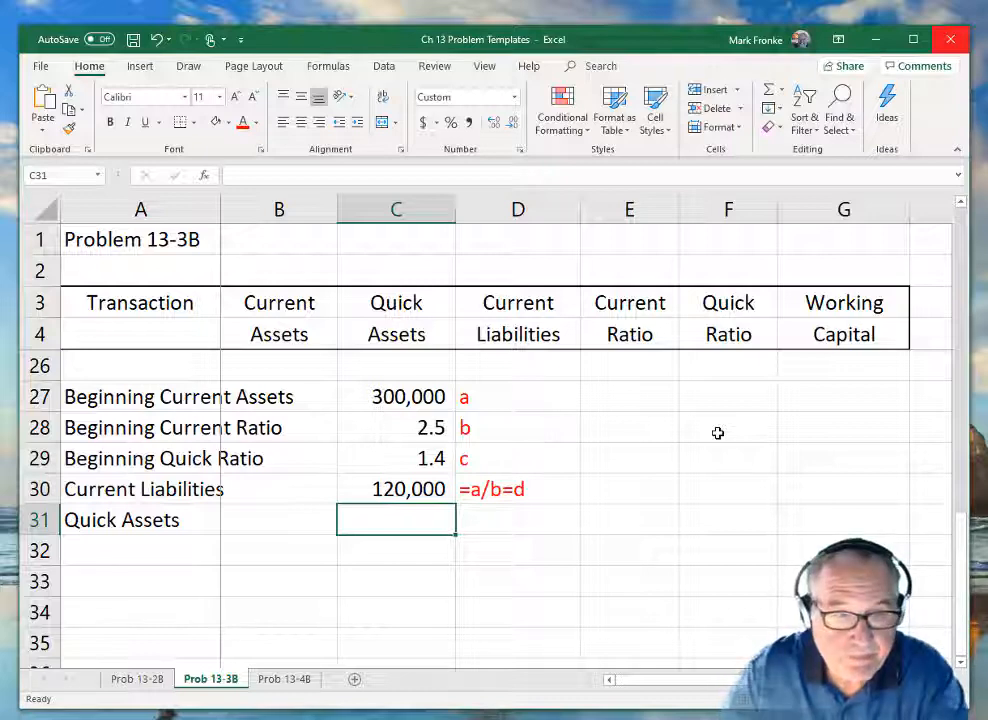
pyautogui.write('=')
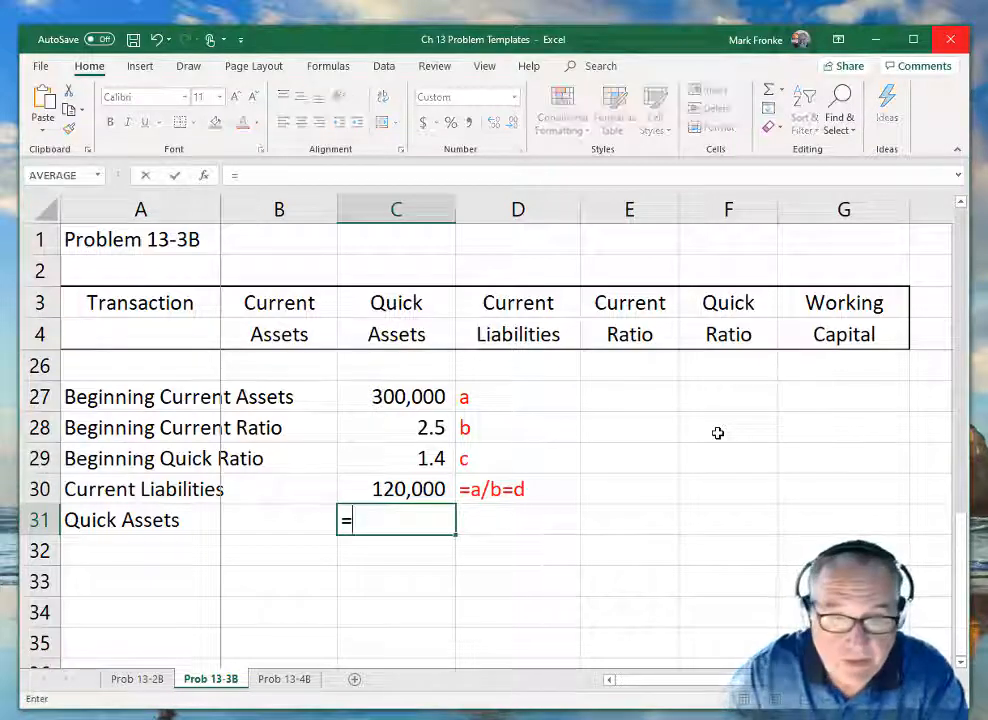
pyautogui.press('Up')
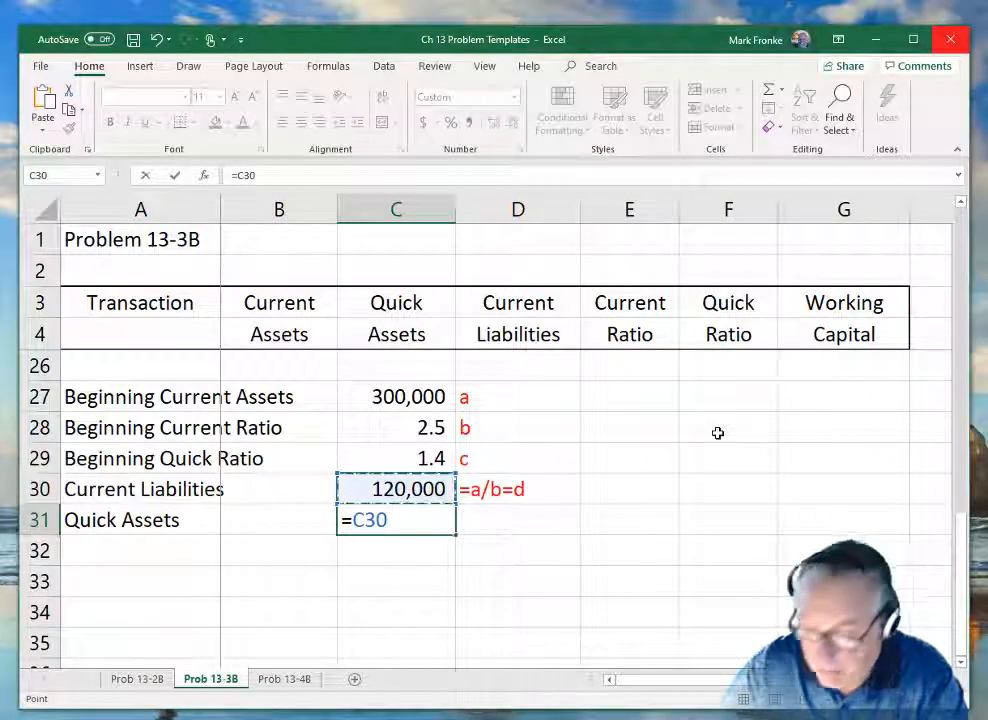
pyautogui.write('*')
pyautogui.press('Up')
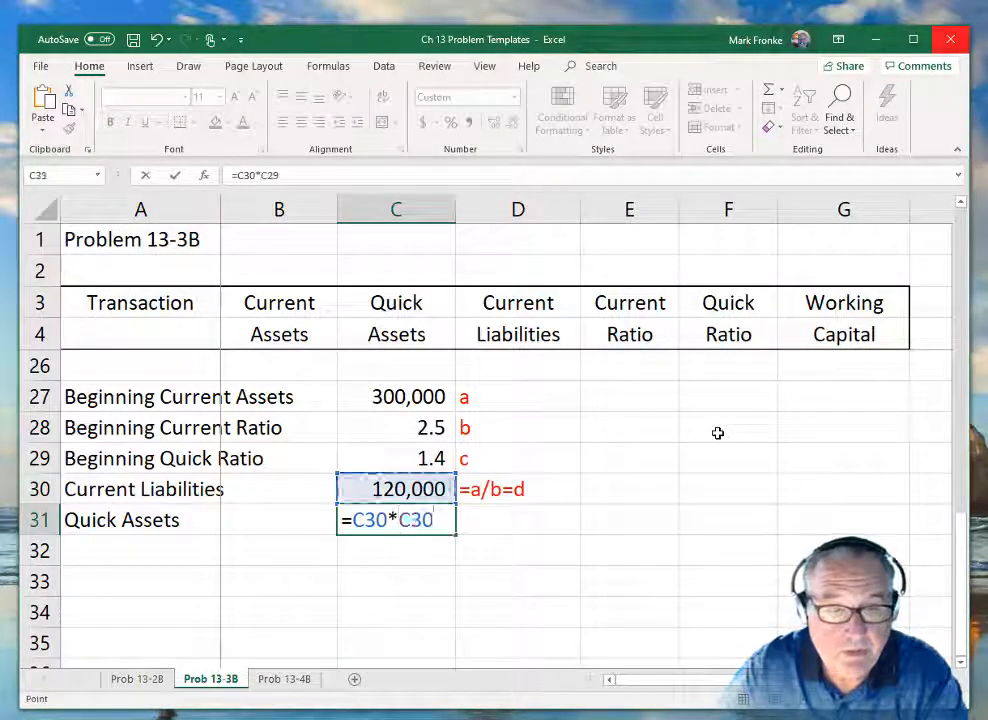
pyautogui.press('Up')
pyautogui.press('Return')
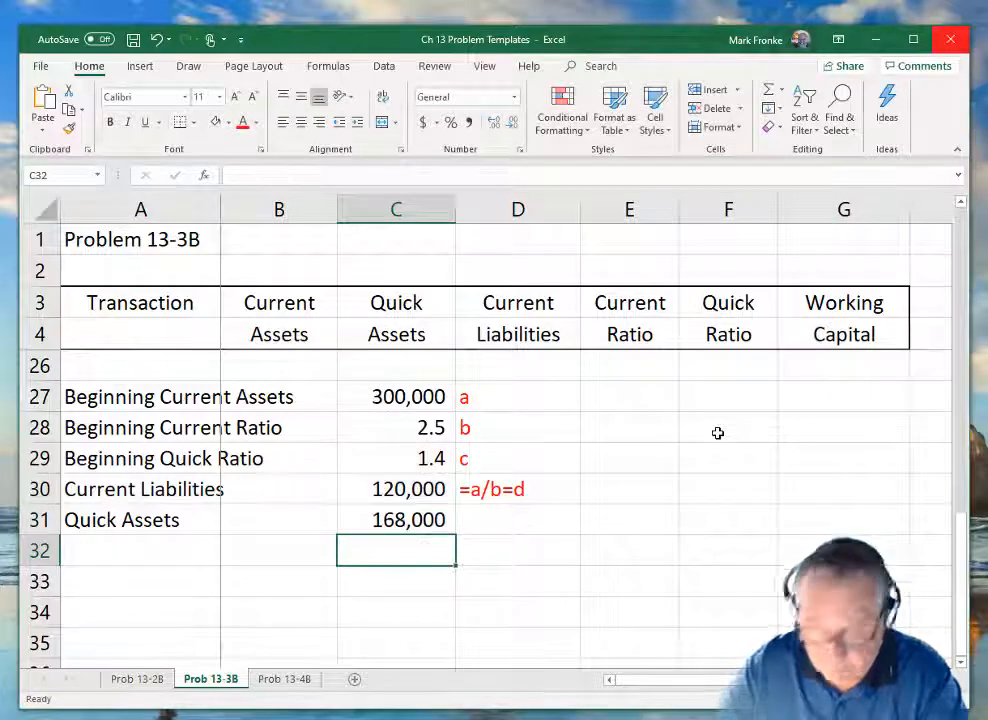
# Add the text note =d*c next to the Quick Assets value in D31.
pyautogui.press('Up')
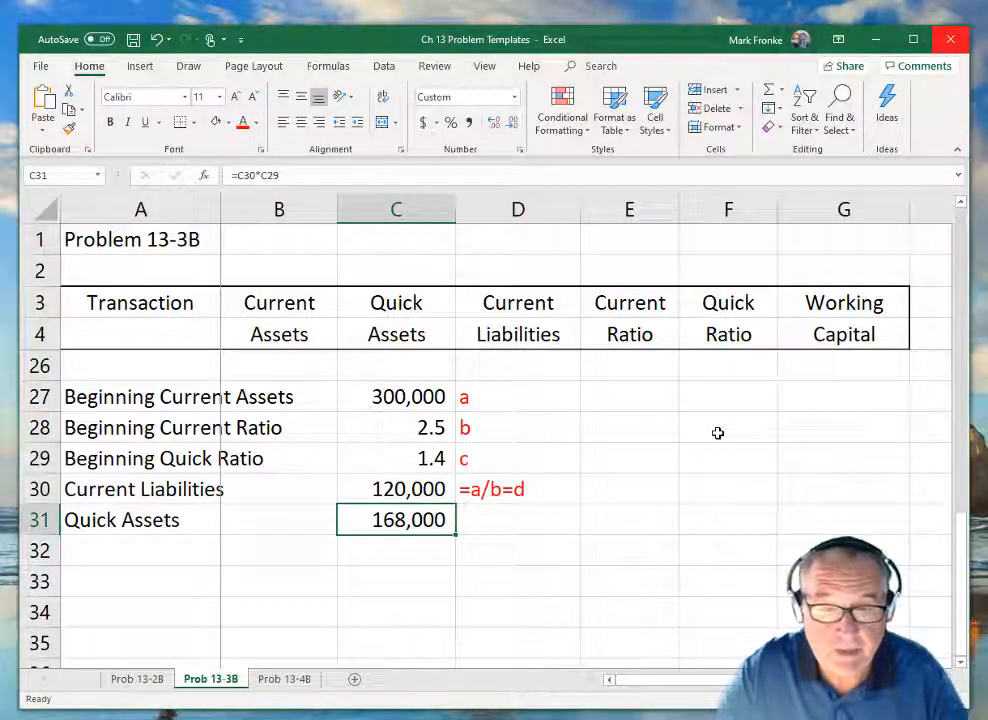
pyautogui.press('Right')
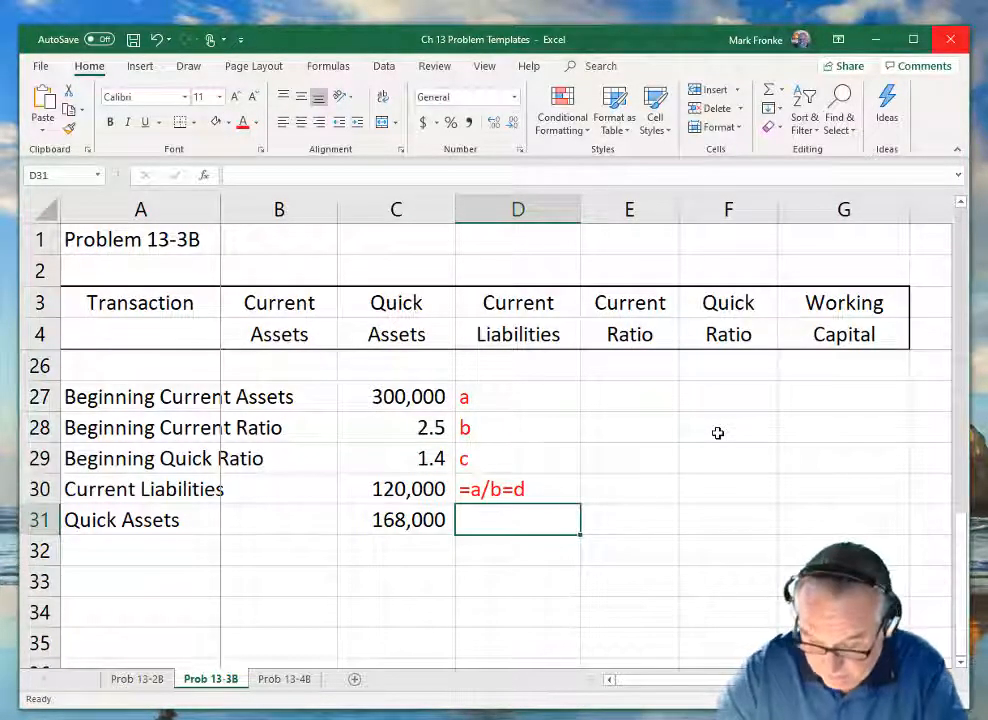
pyautogui.write("'=")
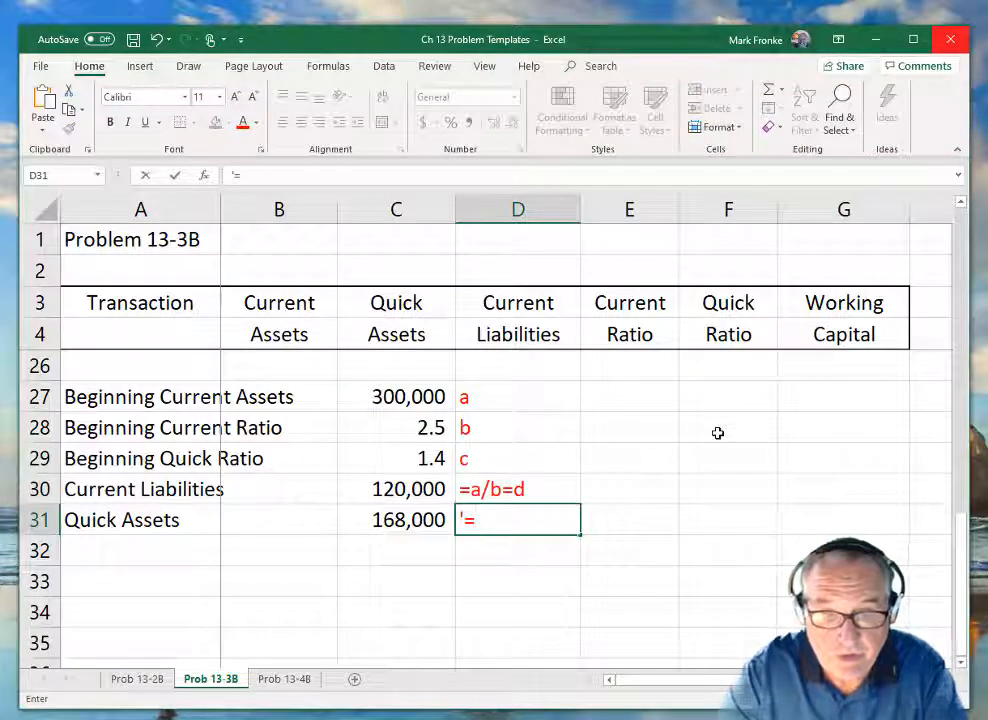
pyautogui.write('dx')
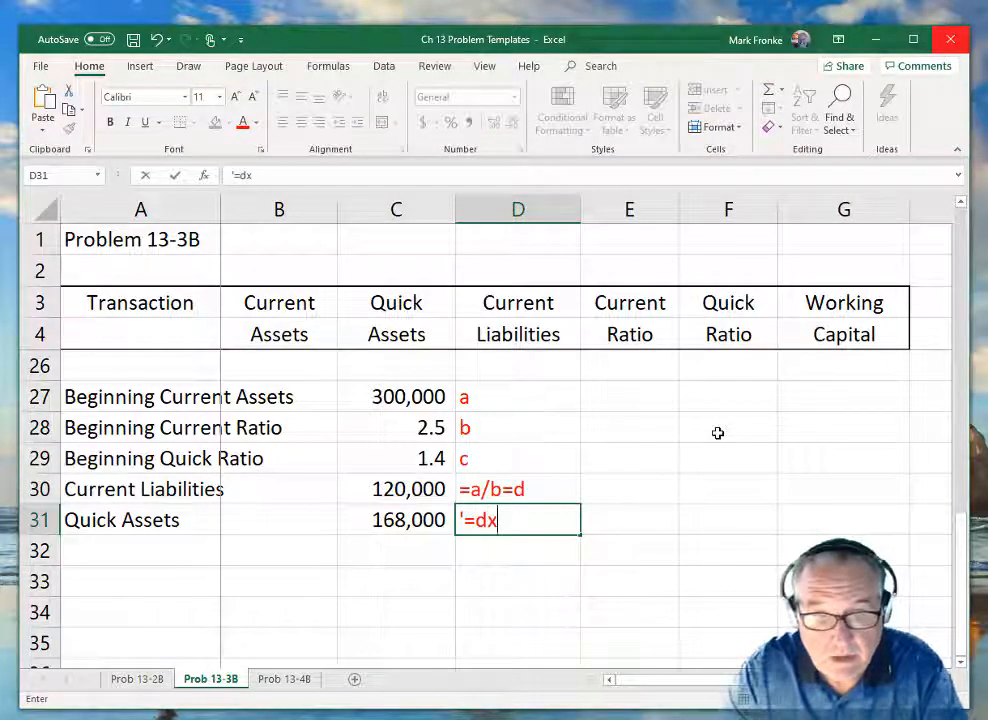
pyautogui.press('BackSpace')
pyautogui.write('*')
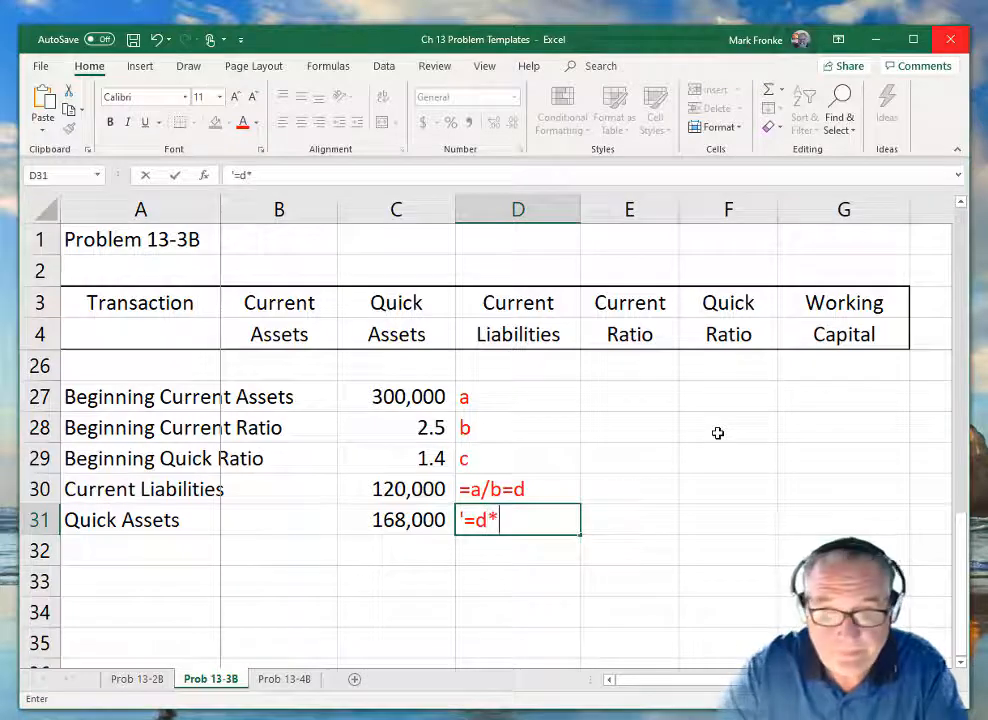
pyautogui.write('c')
pyautogui.press('Return')
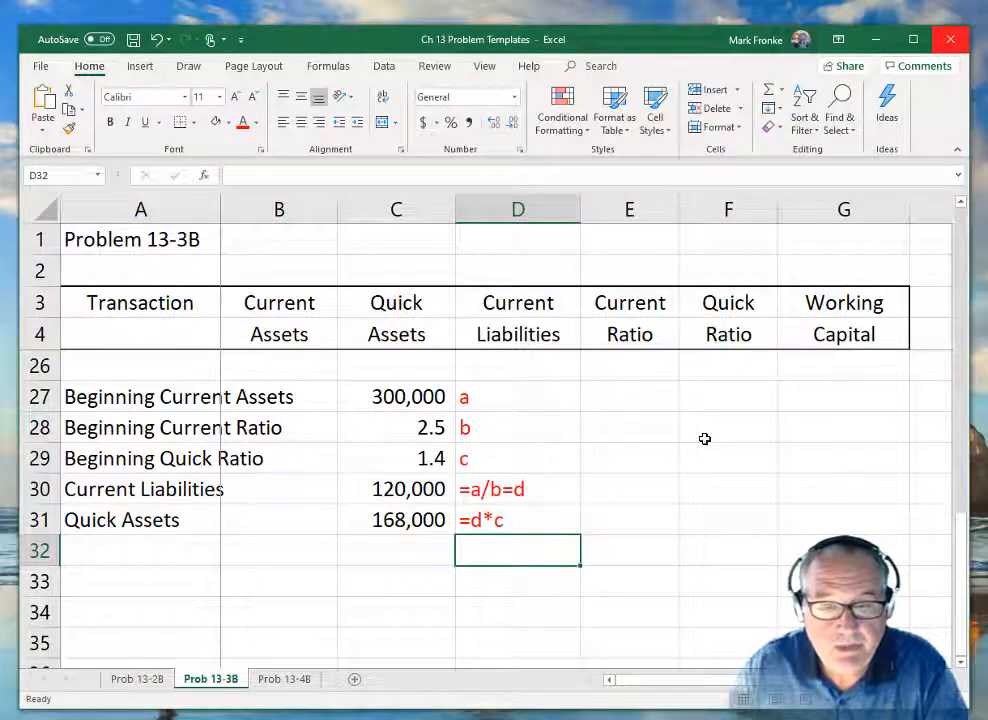
# Link the beginning Current Assets cell B5 to the value in C27 with the formula =C27.
pyautogui.scroll(7, 705, 439)
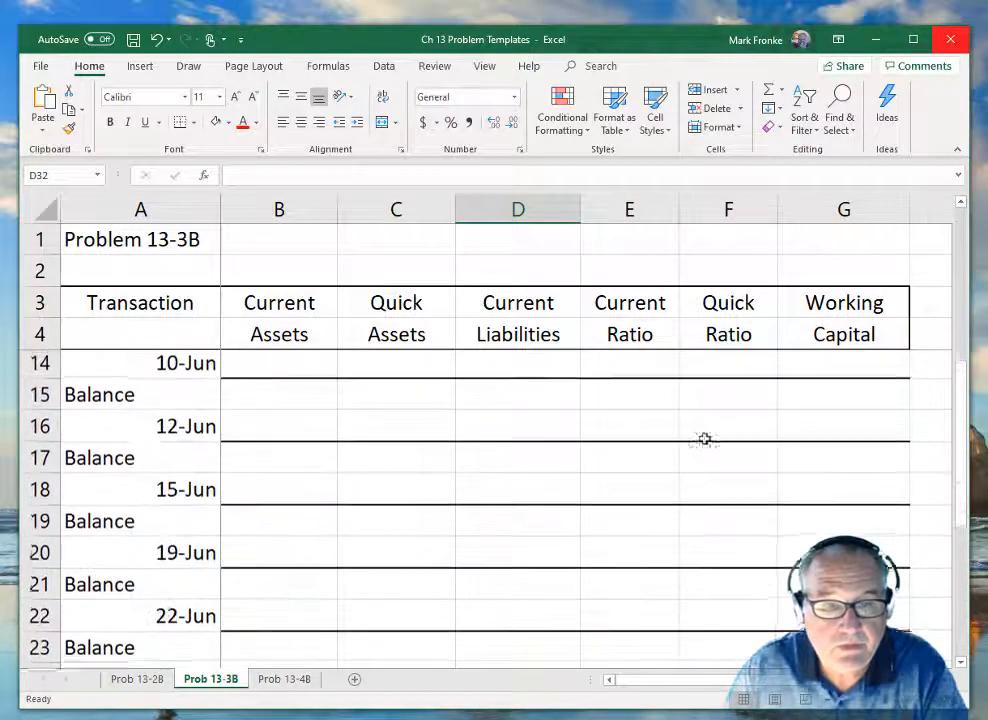
pyautogui.click(260, 367)
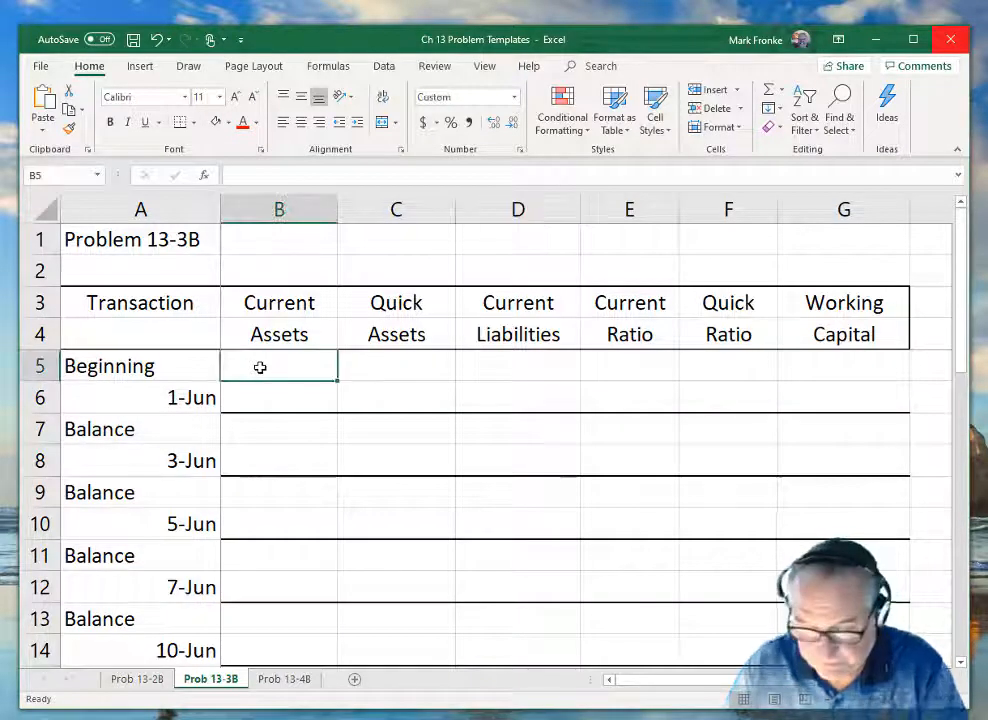
pyautogui.write('=')
pyautogui.scroll(-5, 276, 426)
pyautogui.click(380, 588)
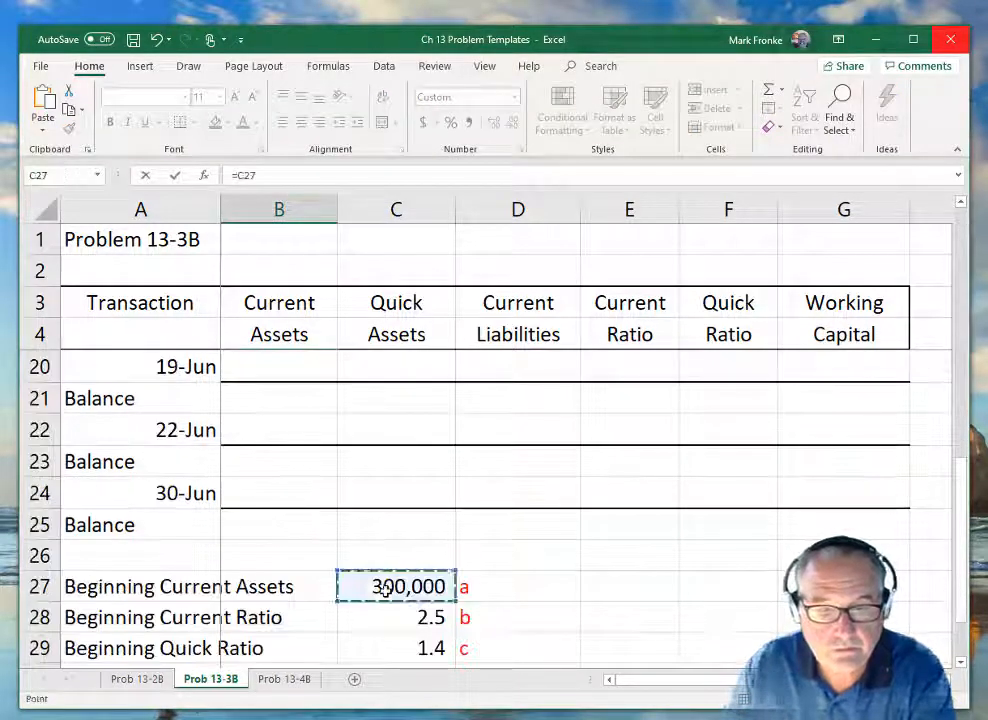
pyautogui.press('Return')
pyautogui.scroll(5, 381, 590)
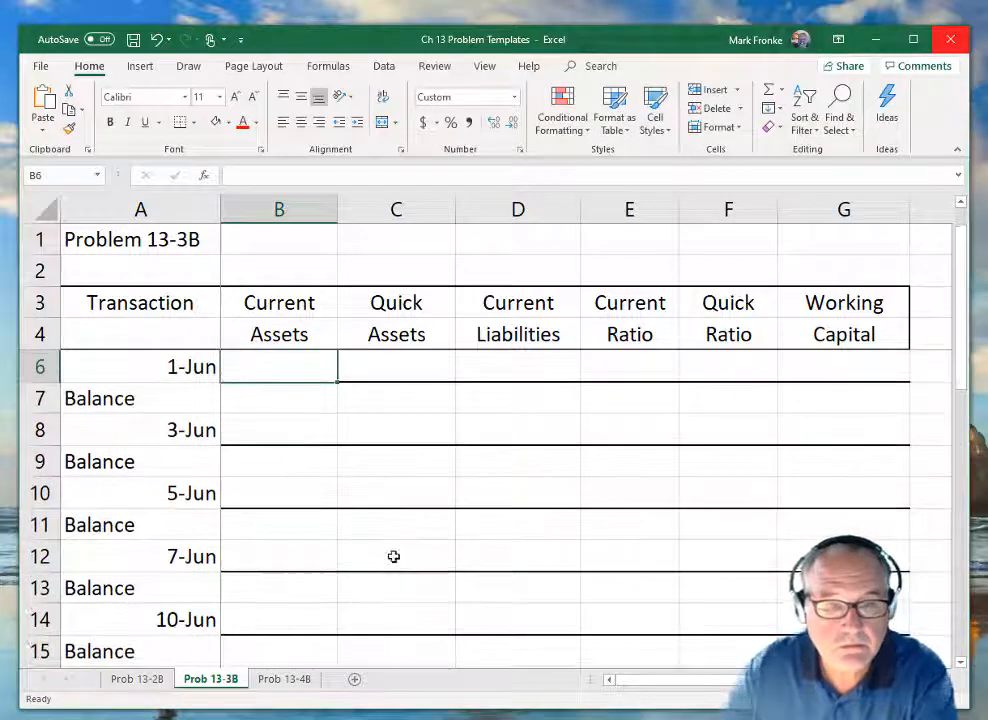
# Link the beginning Quick Assets cell C5 to the Quick Assets value in C31 with =C31.
pyautogui.click(401, 360)
pyautogui.write('=')
pyautogui.scroll(-6, 406, 483)
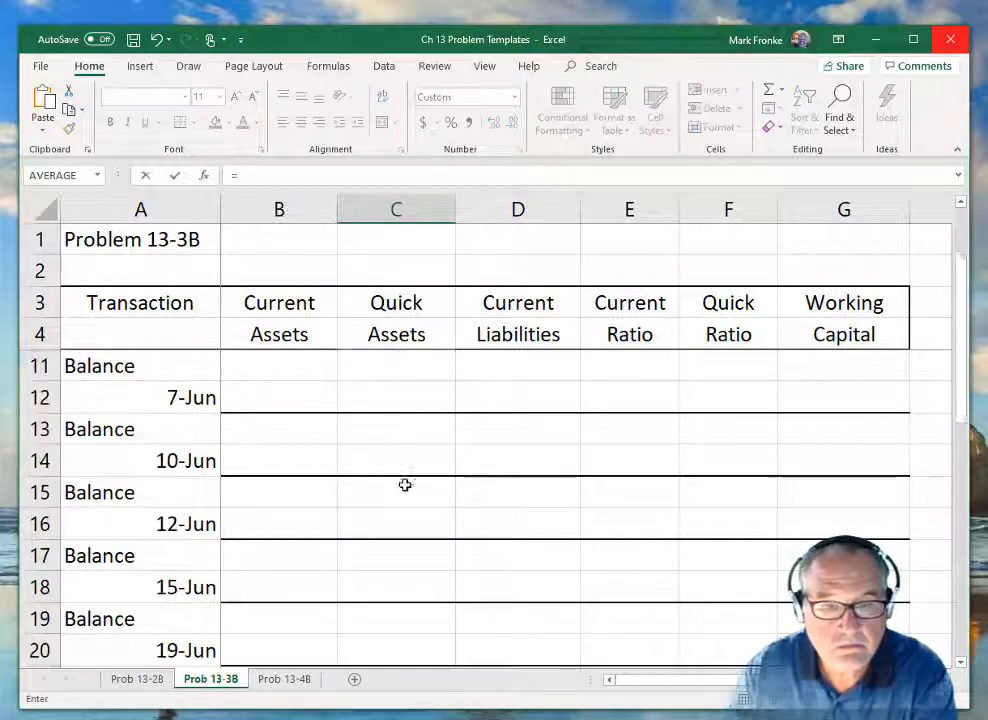
pyautogui.click(425, 614)
pyautogui.press('Return')
# Link the beginning Current Liabilities cell D5 to the value in C30 with the formula =C30.
pyautogui.scroll(6, 425, 612)
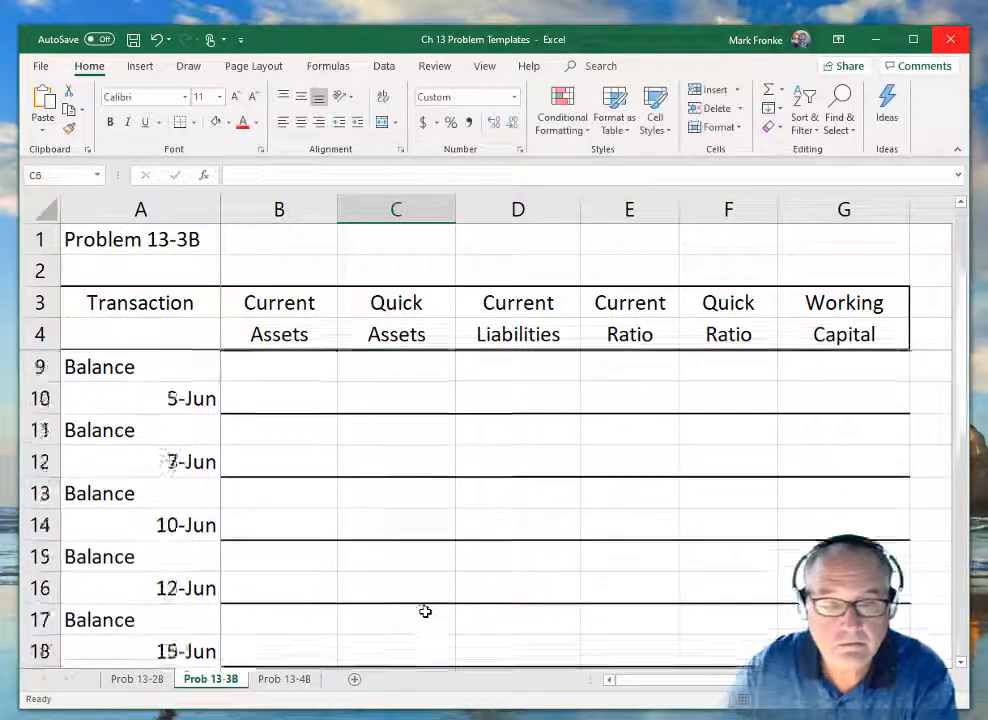
pyautogui.scroll(1, 440, 560)
pyautogui.click(519, 360)
pyautogui.write('=')
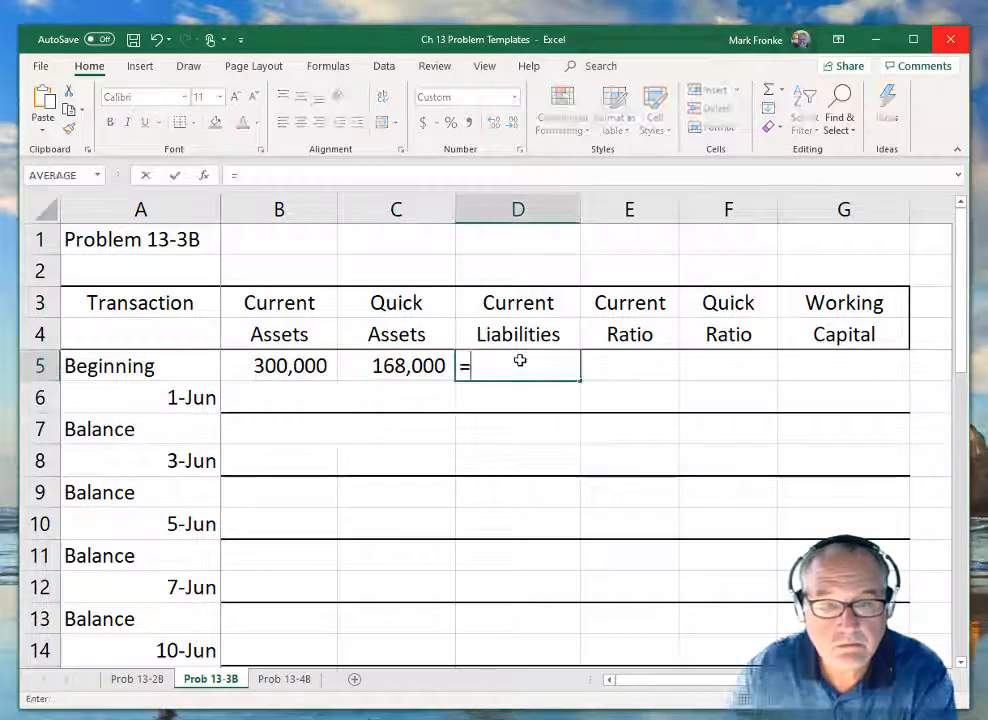
pyautogui.scroll(-6, 480, 460)
pyautogui.click(396, 584)
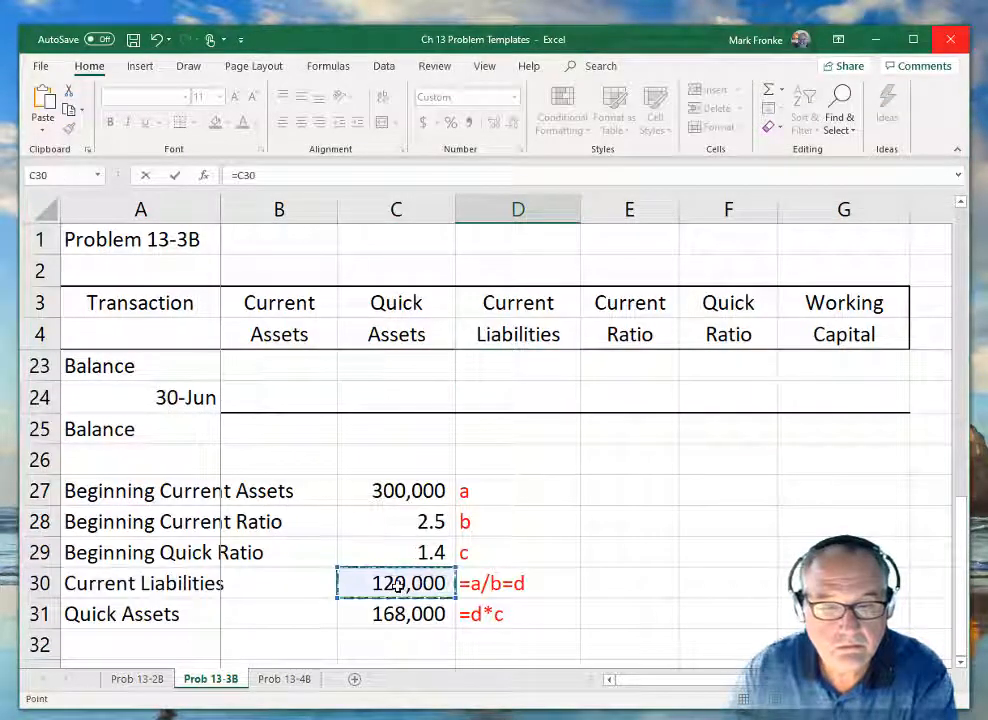
pyautogui.press('Return')
pyautogui.scroll(1, 404, 582)
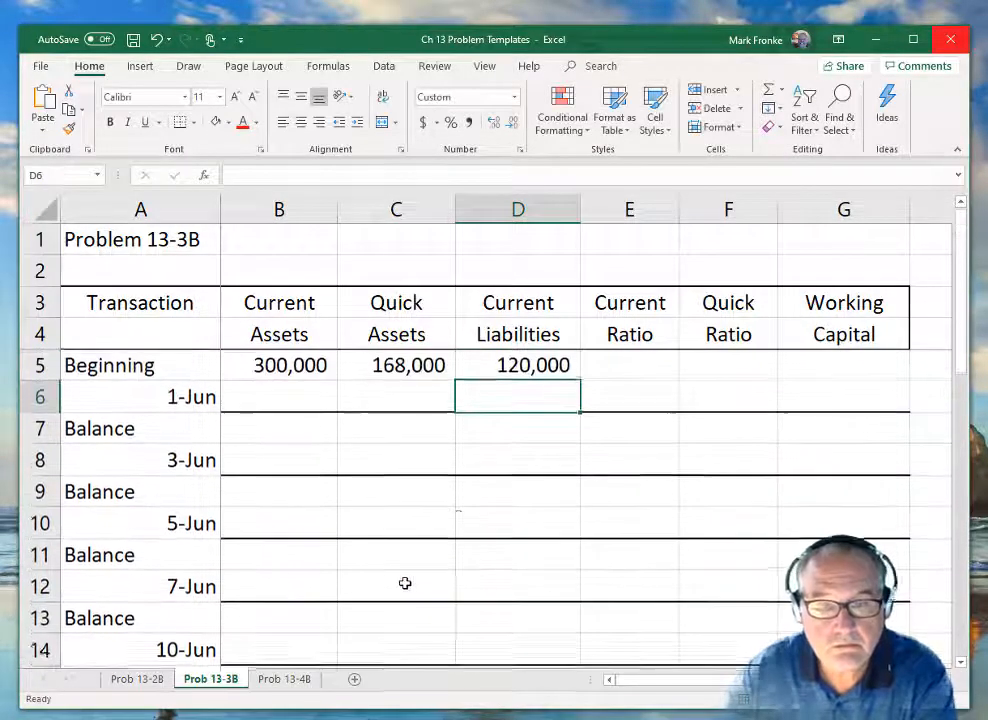
# Link the beginning Current Ratio cell E5 to the Beginning Current Ratio in C28 with =C28.
pyautogui.click(627, 365)
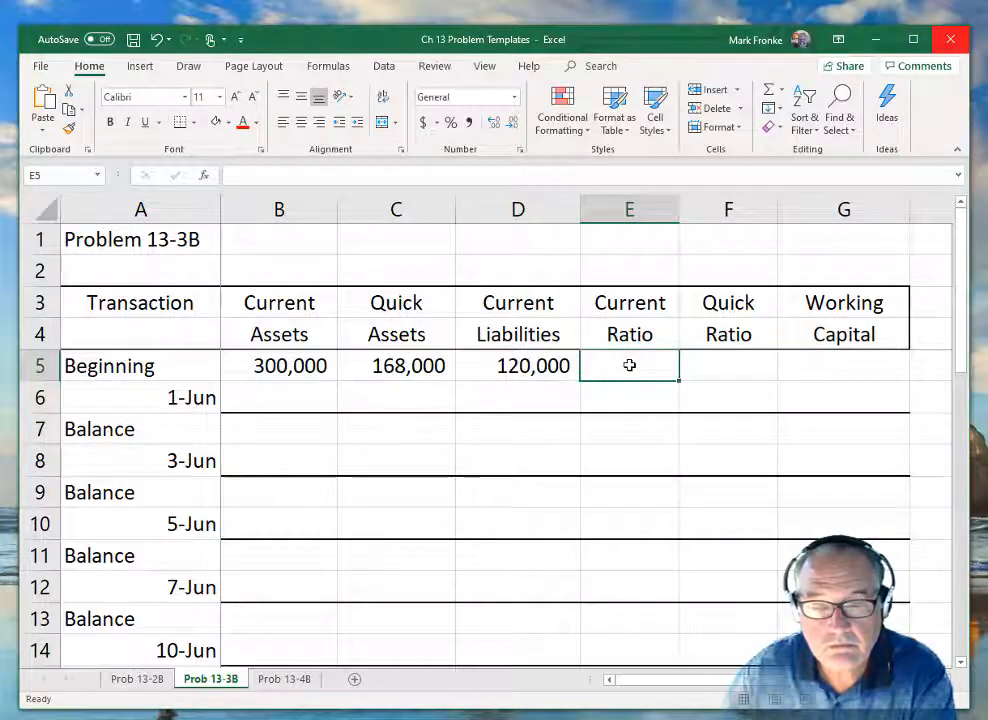
pyautogui.write('=')
pyautogui.scroll(-5, 519, 490)
pyautogui.click(407, 619)
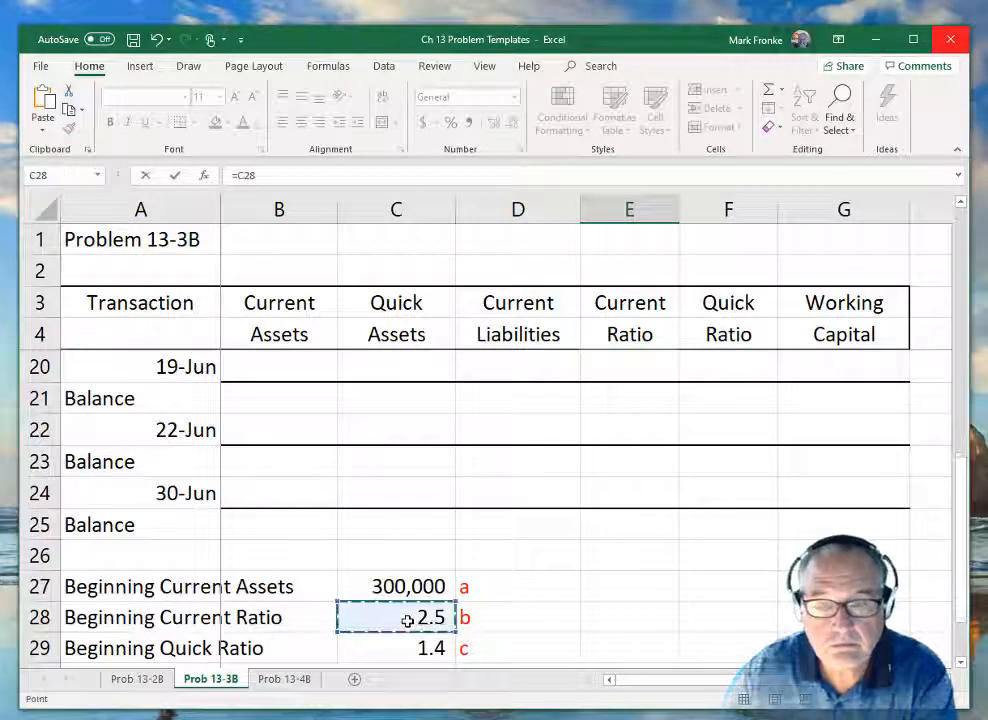
pyautogui.press('Return')
pyautogui.scroll(1, 408, 617)
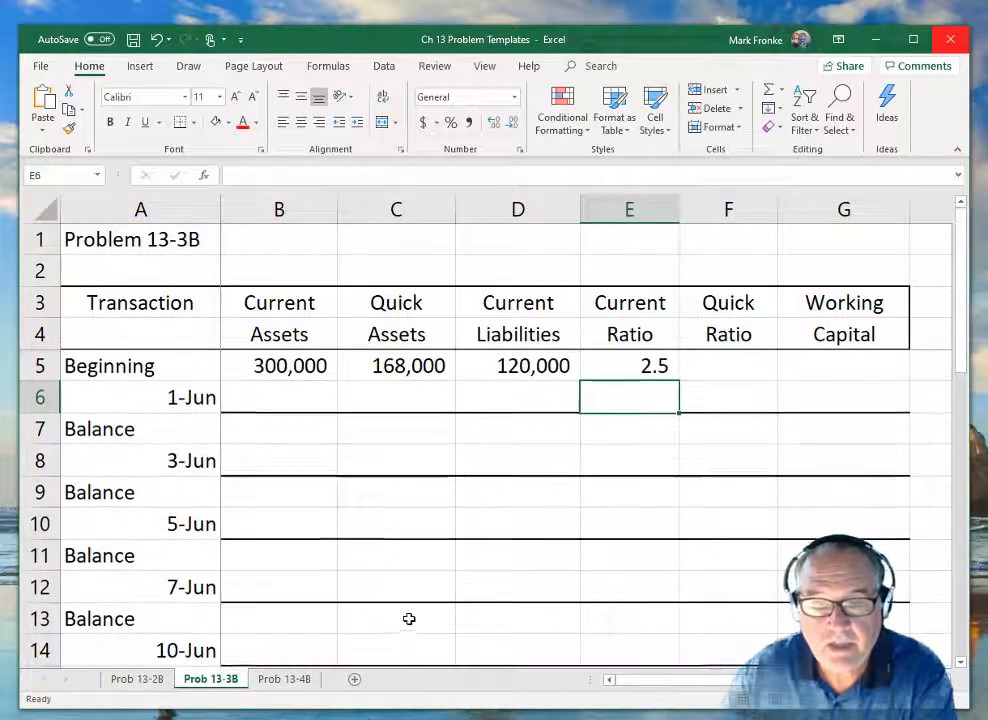
# Link the beginning Quick Ratio cell F5 to the Beginning Quick Ratio in C29 with =C29.
pyautogui.click(730, 365)
pyautogui.write('=')
pyautogui.scroll(-8, 470, 540)
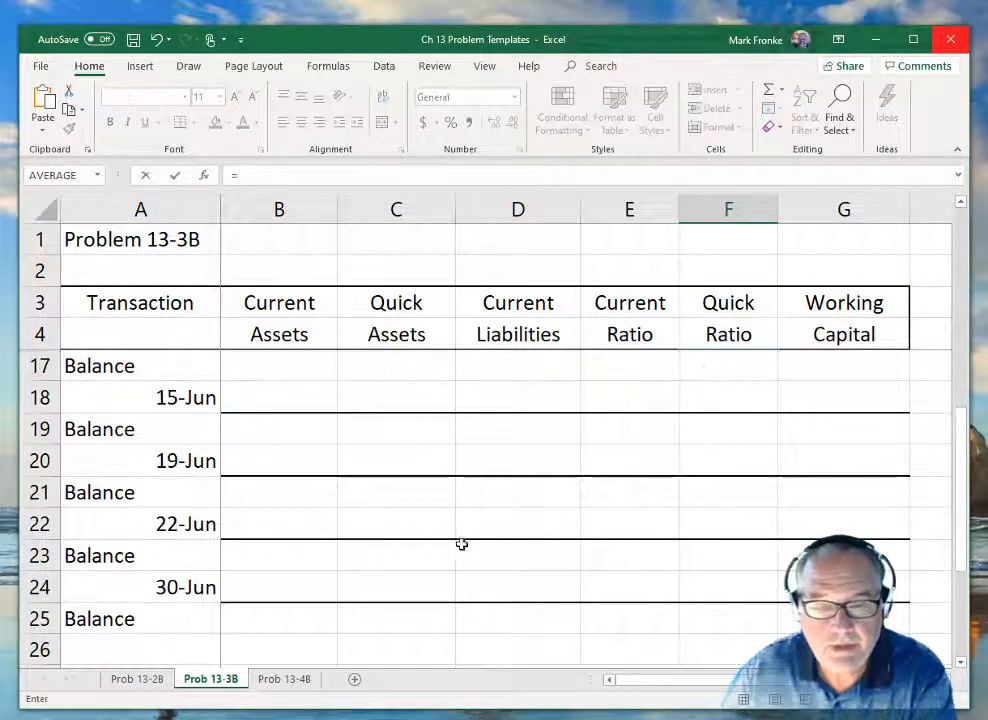
pyautogui.click(417, 364)
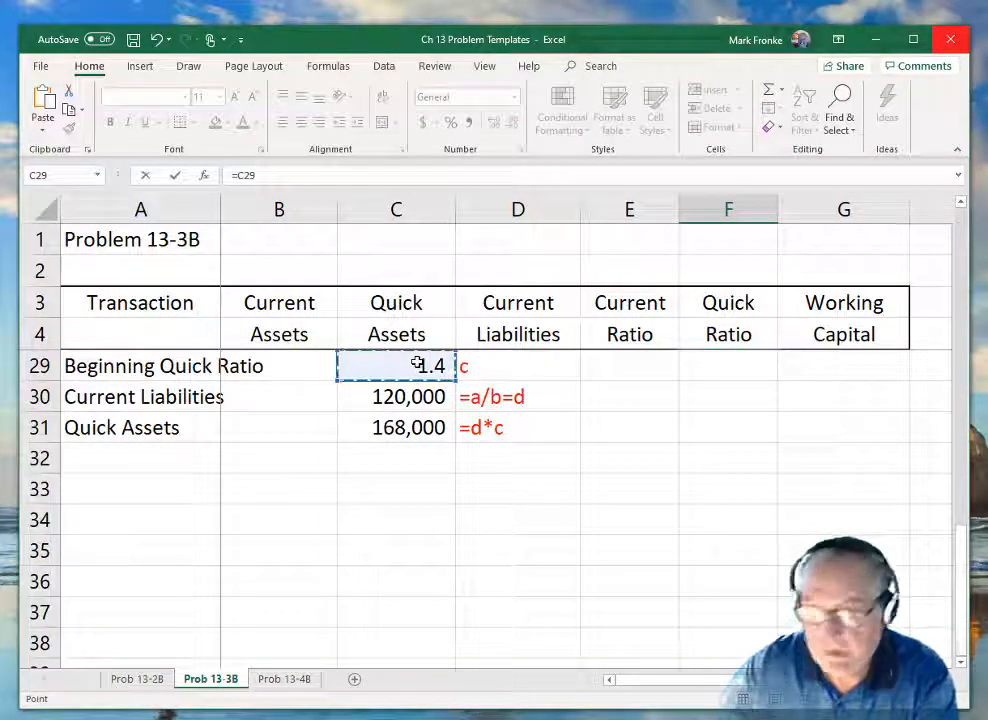
pyautogui.press('Return')
# Calculate beginning Working Capital in G5 with the formula =B5-D5.
pyautogui.press('Up')
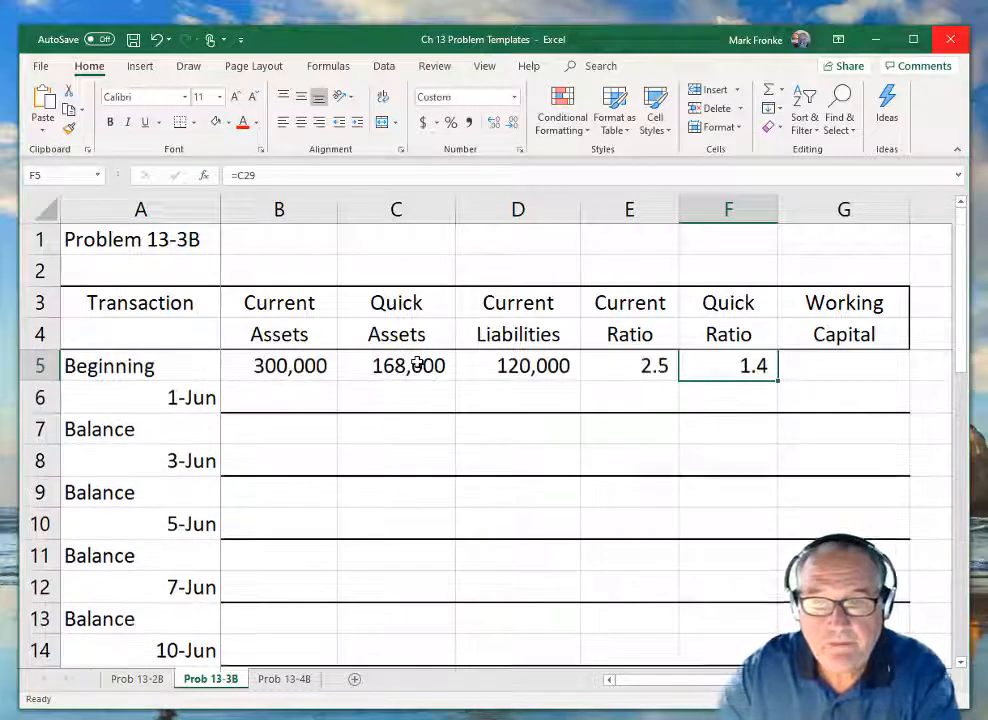
pyautogui.press('Up')
pyautogui.press('Up')
pyautogui.press('Down')
pyautogui.press('Down')
pyautogui.press('Right')
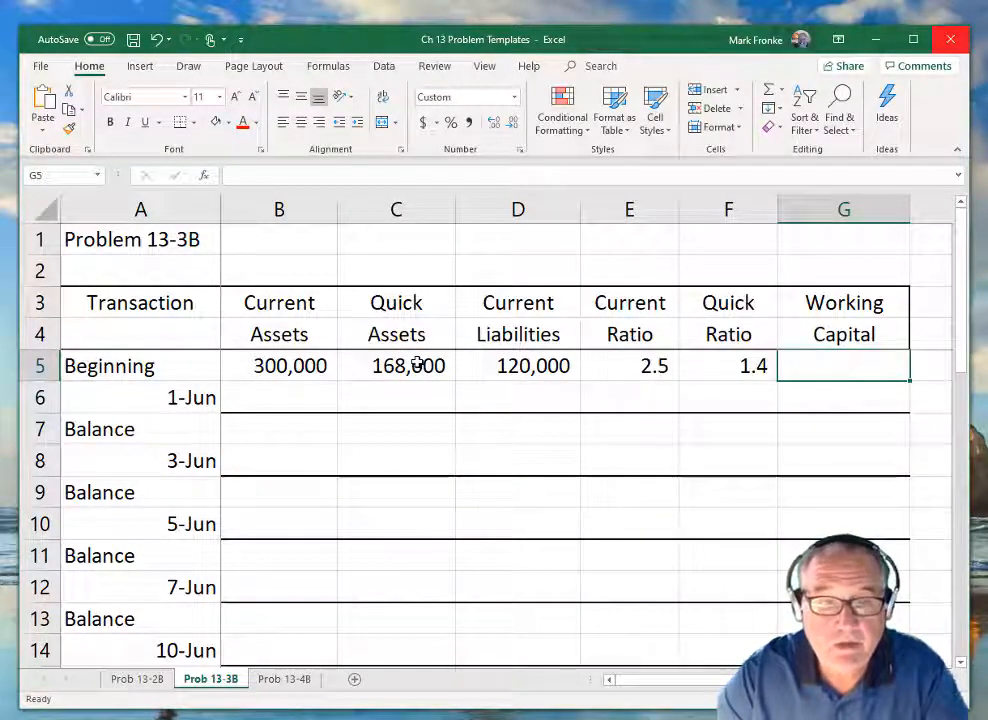
pyautogui.write('=')
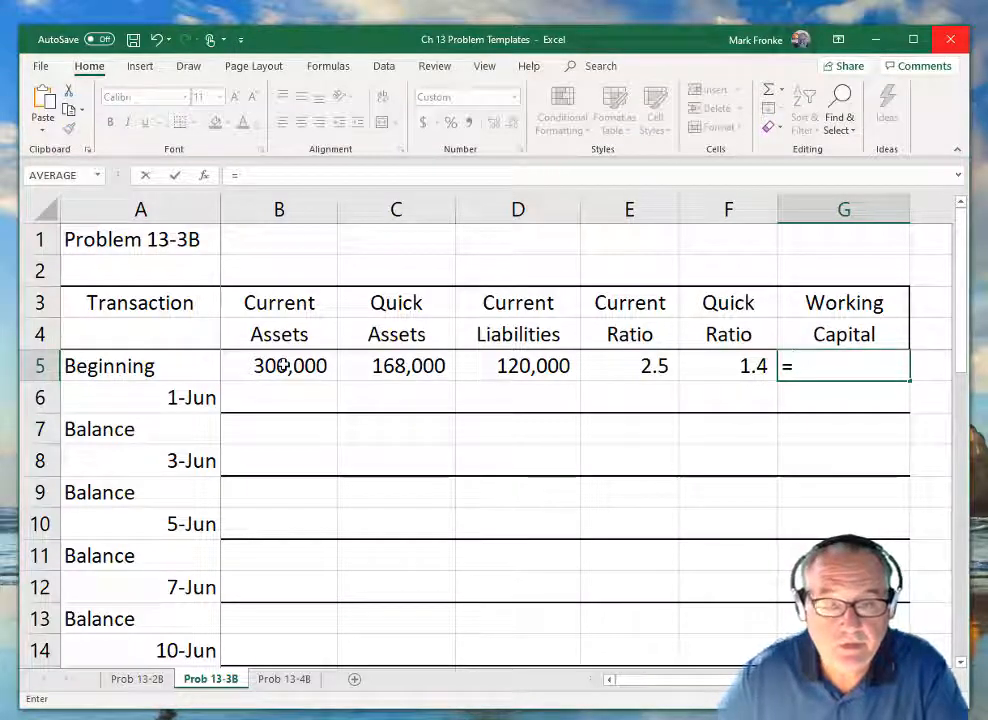
pyautogui.click(283, 366)
pyautogui.write('-')
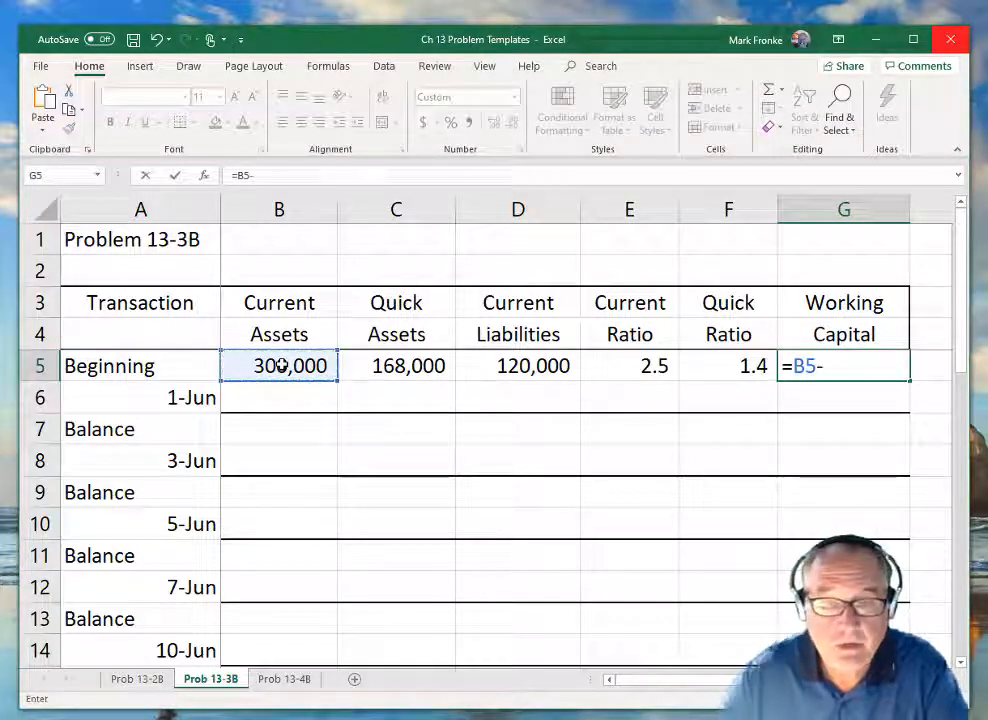
pyautogui.click(530, 369)
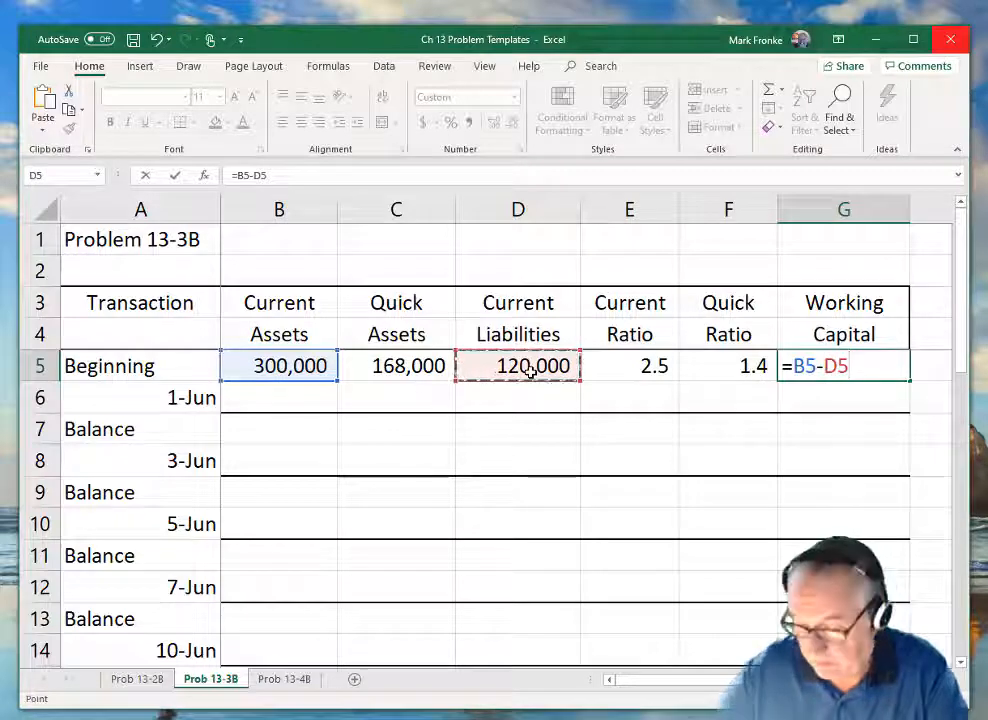
pyautogui.press('Return')
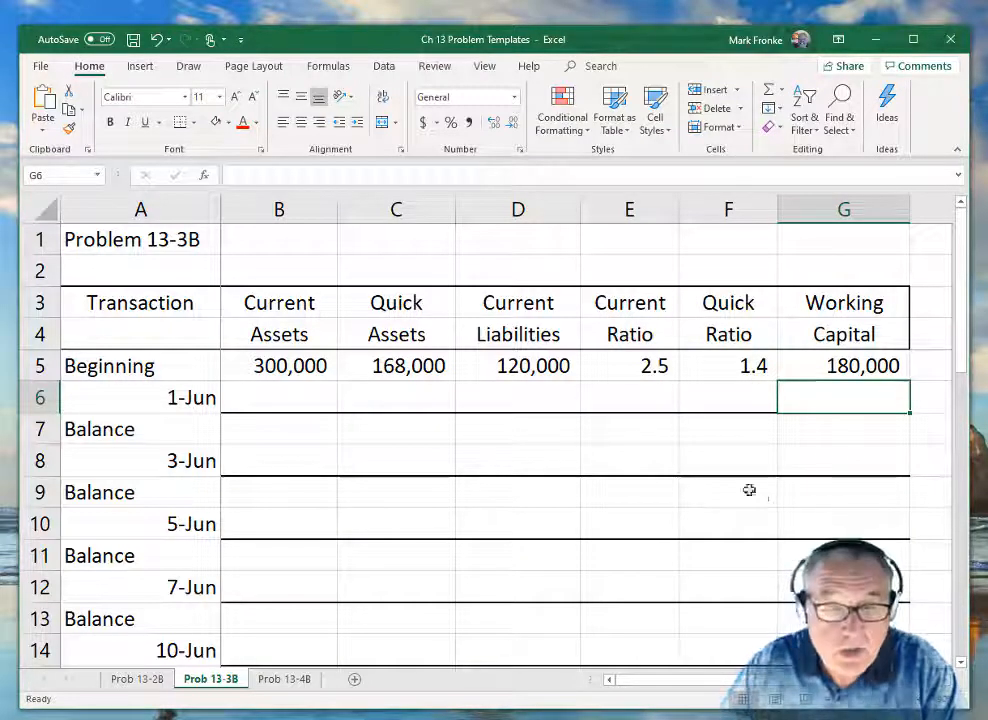
# Enter 45,000 as the 1-Jun change in Current Assets in B6.
pyautogui.click(282, 395)
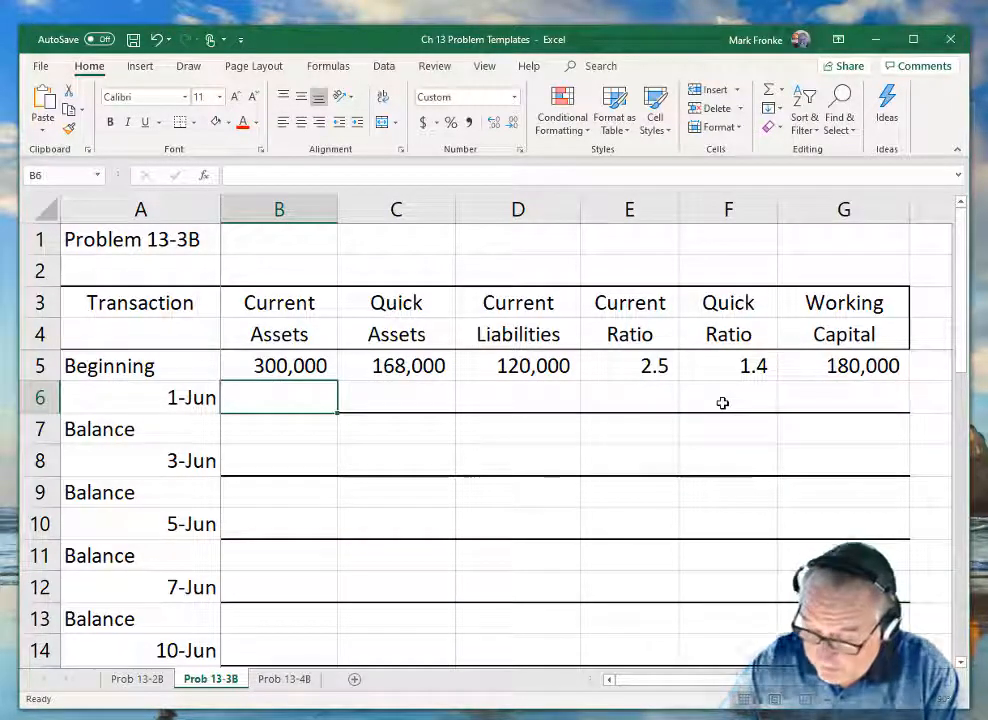
pyautogui.write('45000')
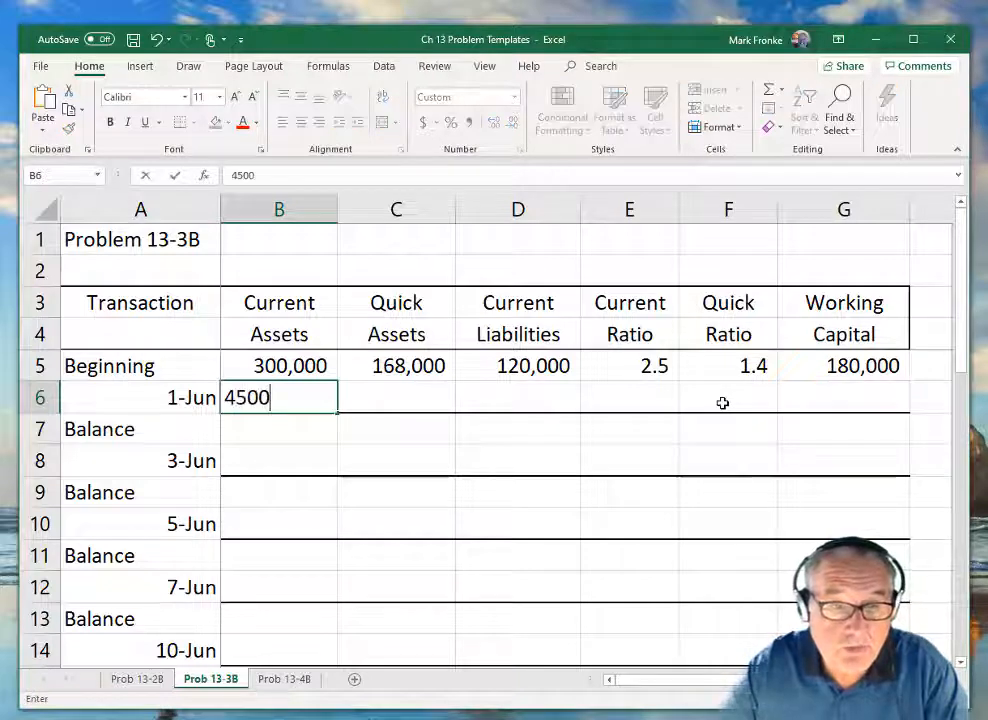
pyautogui.press('Return')
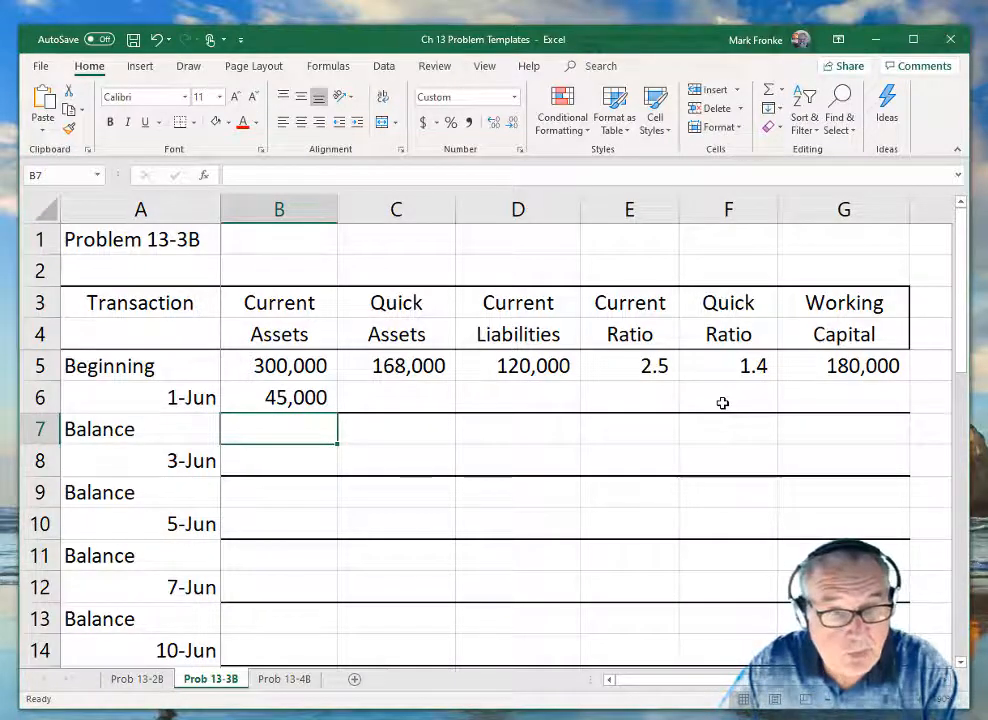
# Enter 120,000 as the 1-Jun change in Quick Assets in C6.
pyautogui.press('Up')
pyautogui.press('Right')
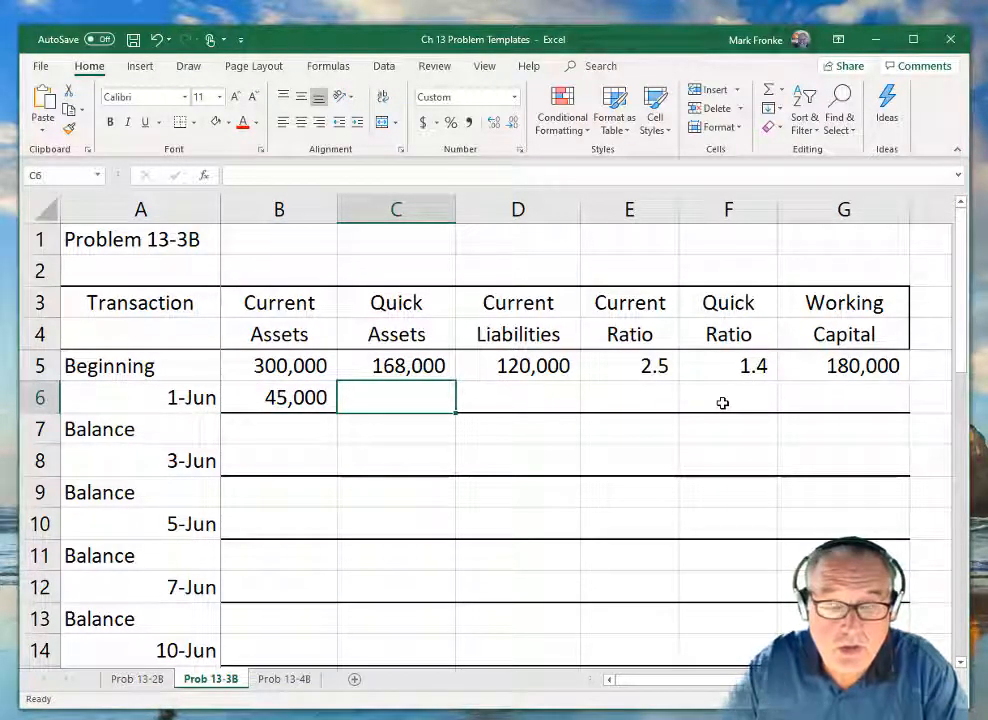
pyautogui.write('12000')
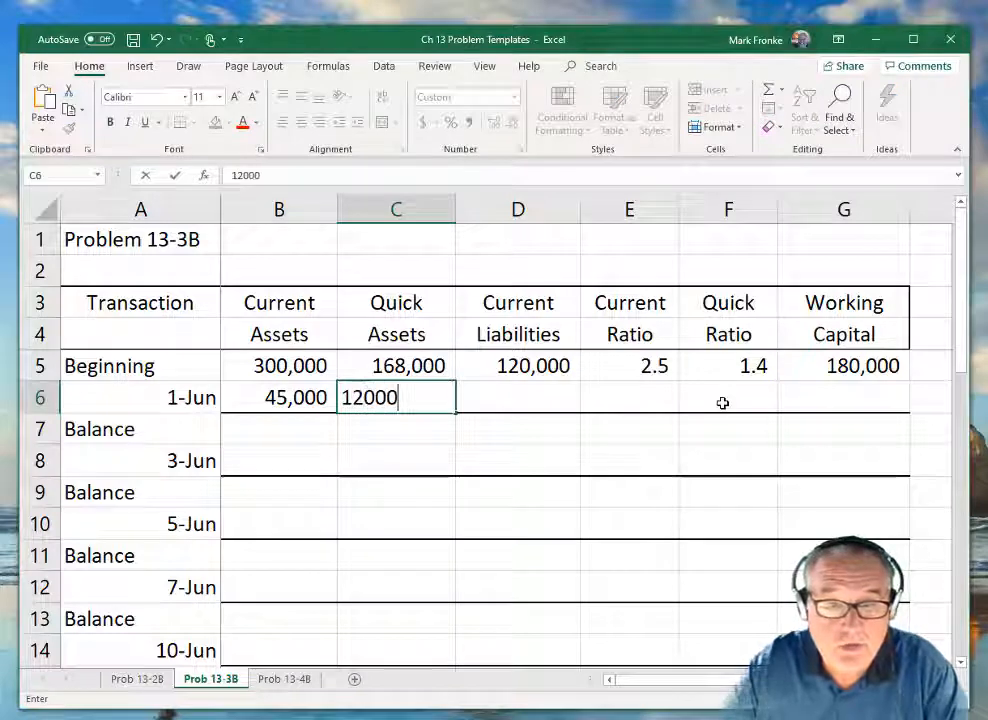
pyautogui.write('0')
pyautogui.press('Return')
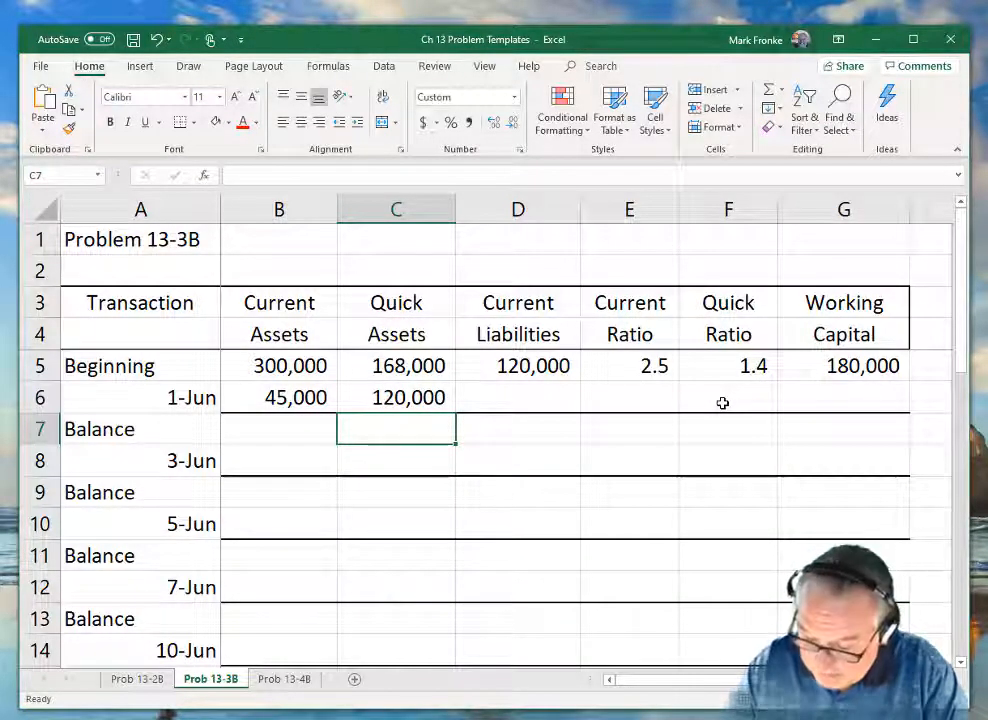
# Calculate the balance Current Assets in B7 with the formula =B5+B6.
pyautogui.press('Left')
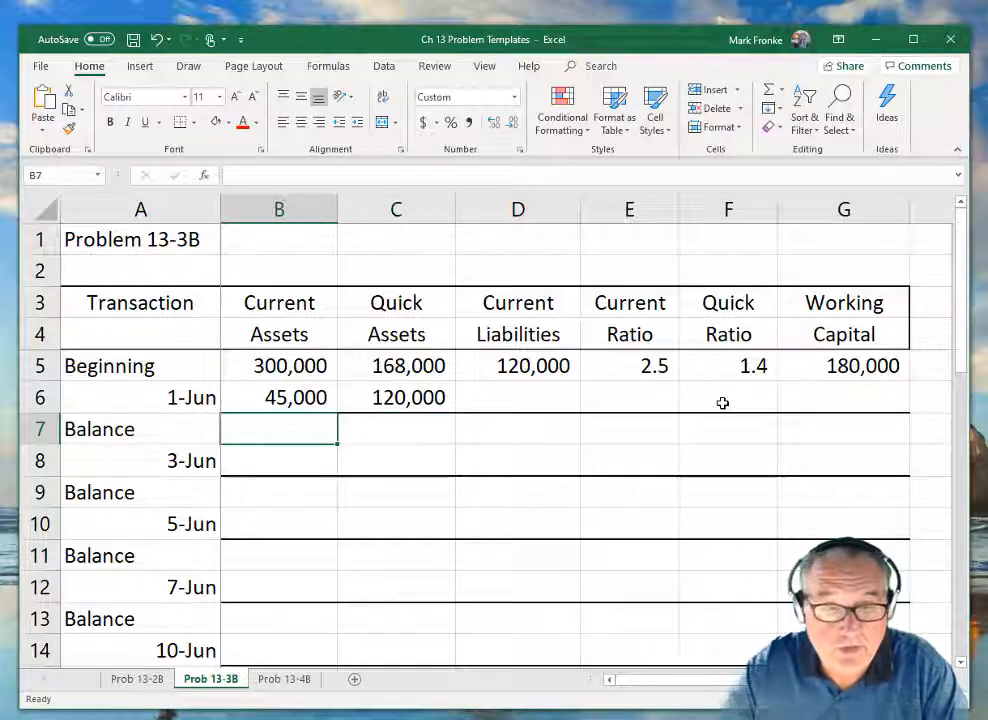
pyautogui.write('=')
pyautogui.press('Up')
pyautogui.press('Up')
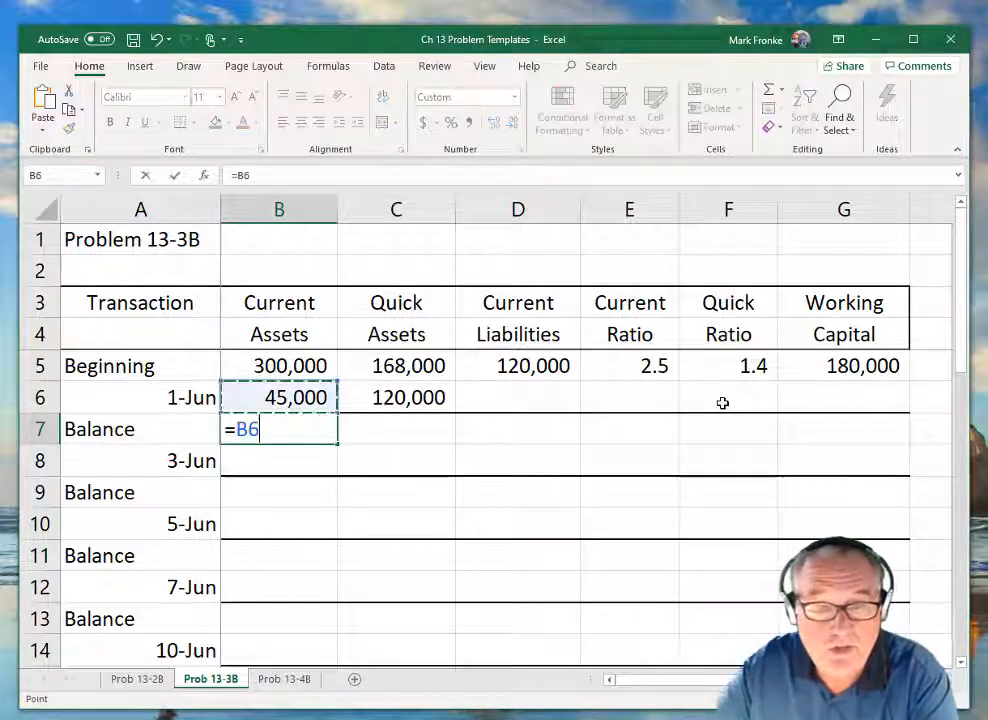
pyautogui.write('+')
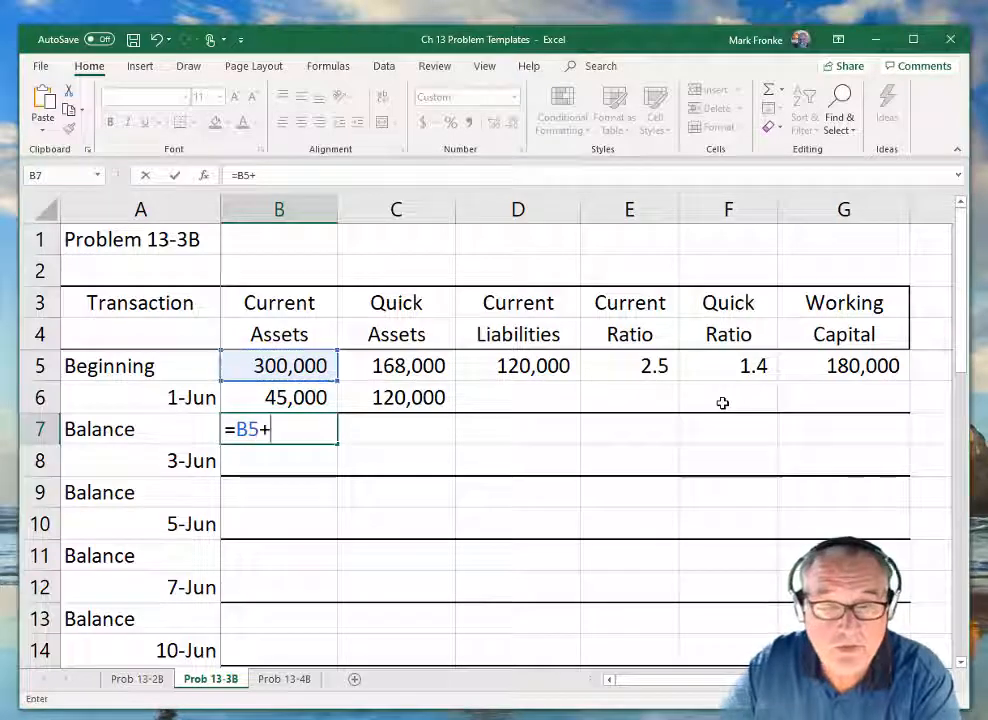
pyautogui.press('Up')
pyautogui.press('Return')
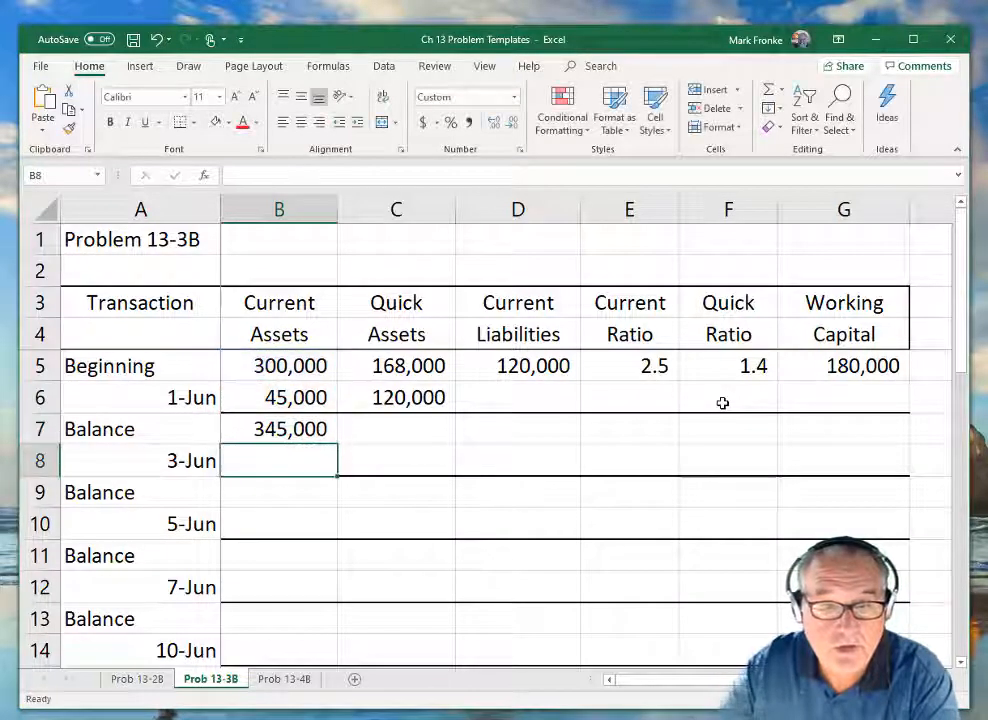
# Calculate the balance Quick Assets in C7 with the formula =C5+C6.
pyautogui.press('Right')
pyautogui.press('Up')
pyautogui.write('=')
pyautogui.press('Up')
pyautogui.press('Up')
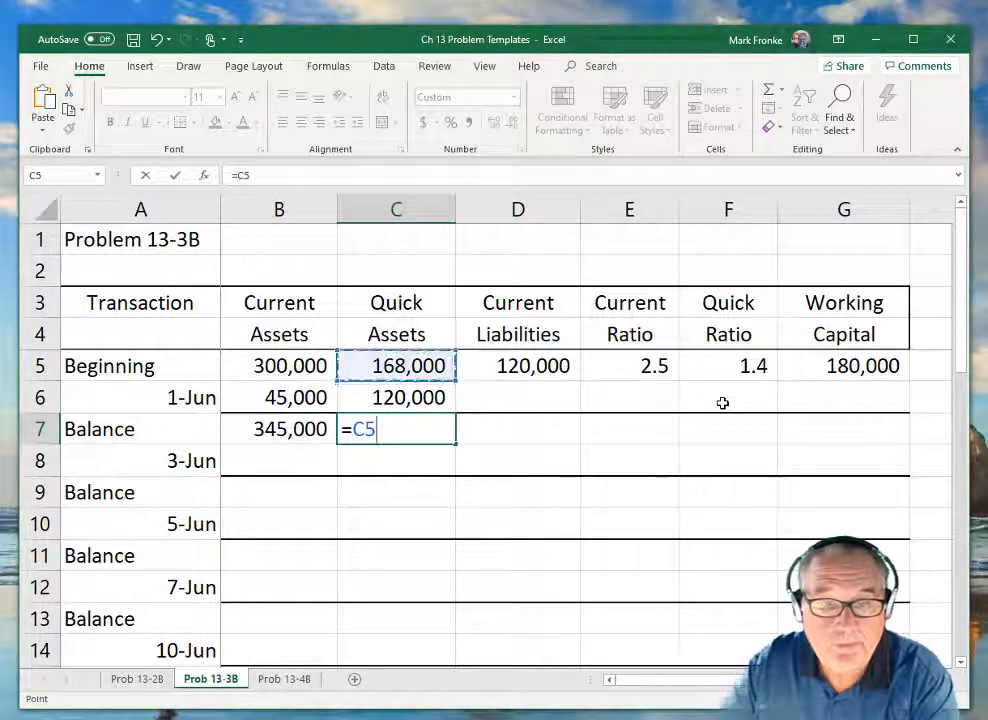
pyautogui.write('+')
pyautogui.press('Up')
pyautogui.press('Return')
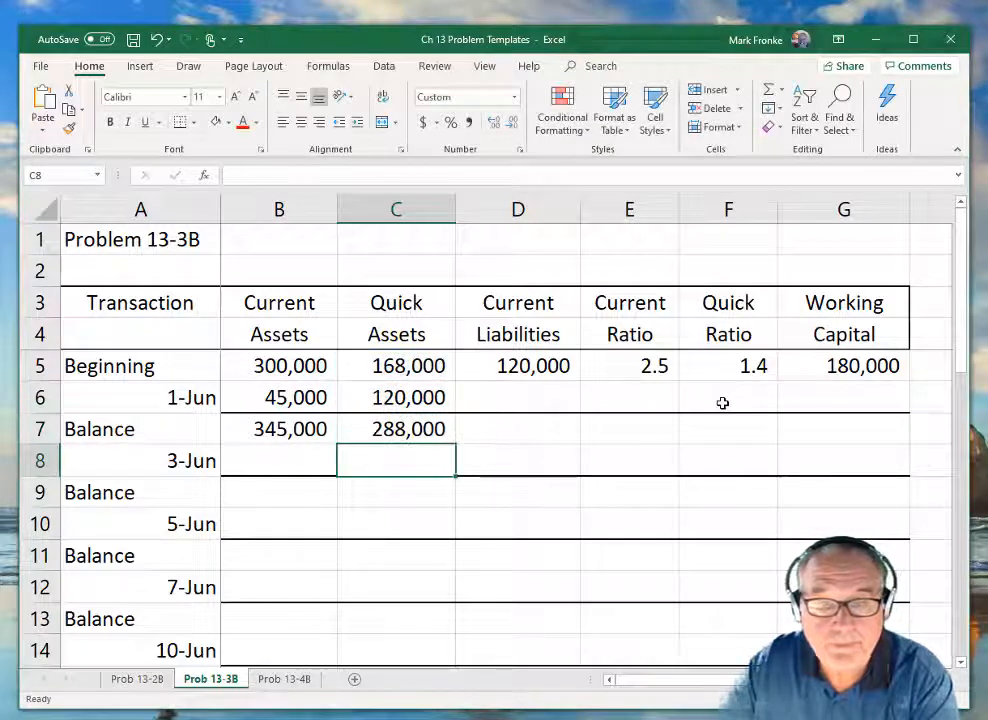
# Calculate the balance Current Liabilities in D7 with the formula =D5+D6.
pyautogui.press('Up')
pyautogui.press('Right')
pyautogui.write('=')
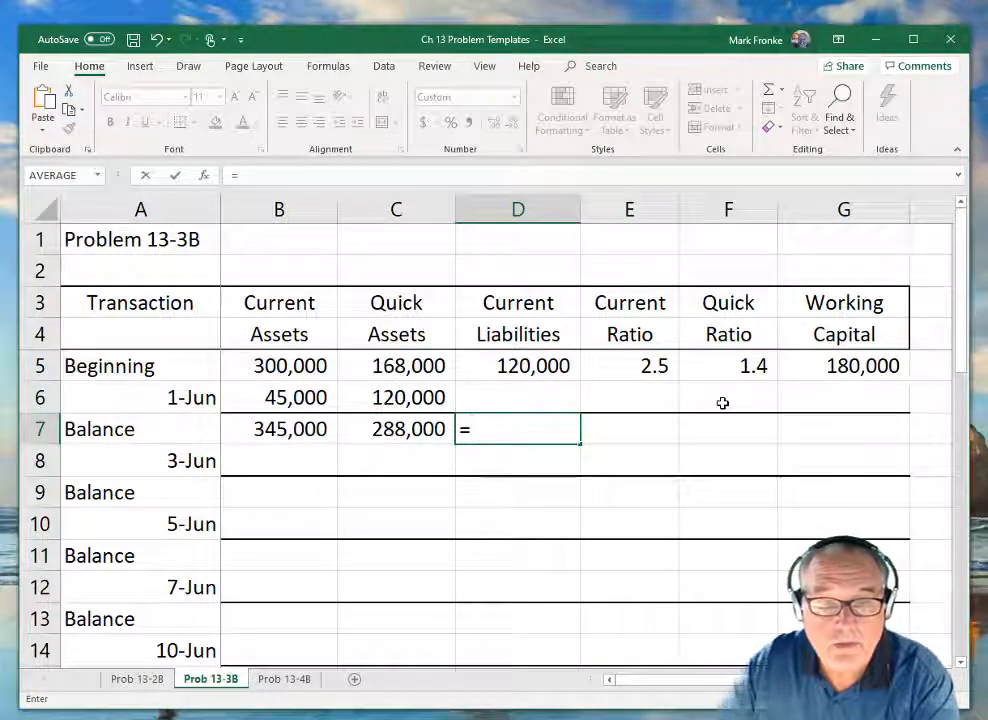
pyautogui.press('Up')
pyautogui.press('Up')
pyautogui.write('+')
pyautogui.press('Up')
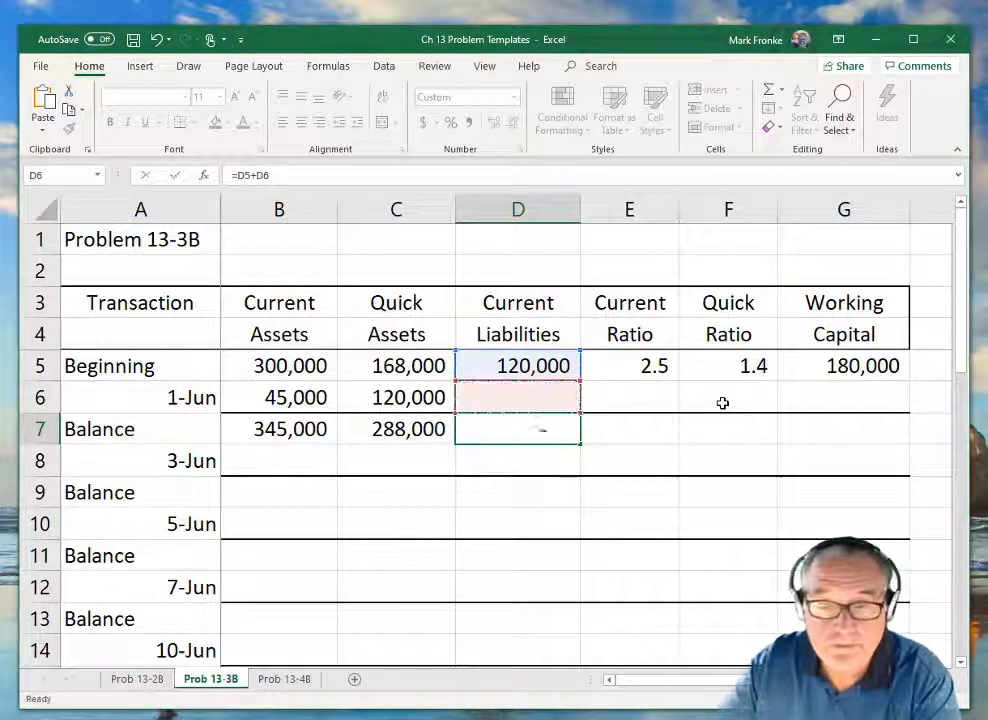
pyautogui.press('Return')
# Calculate the balance Current Ratio in E7 with the formula =B7/D7.
pyautogui.press('Up')
pyautogui.press('Right')
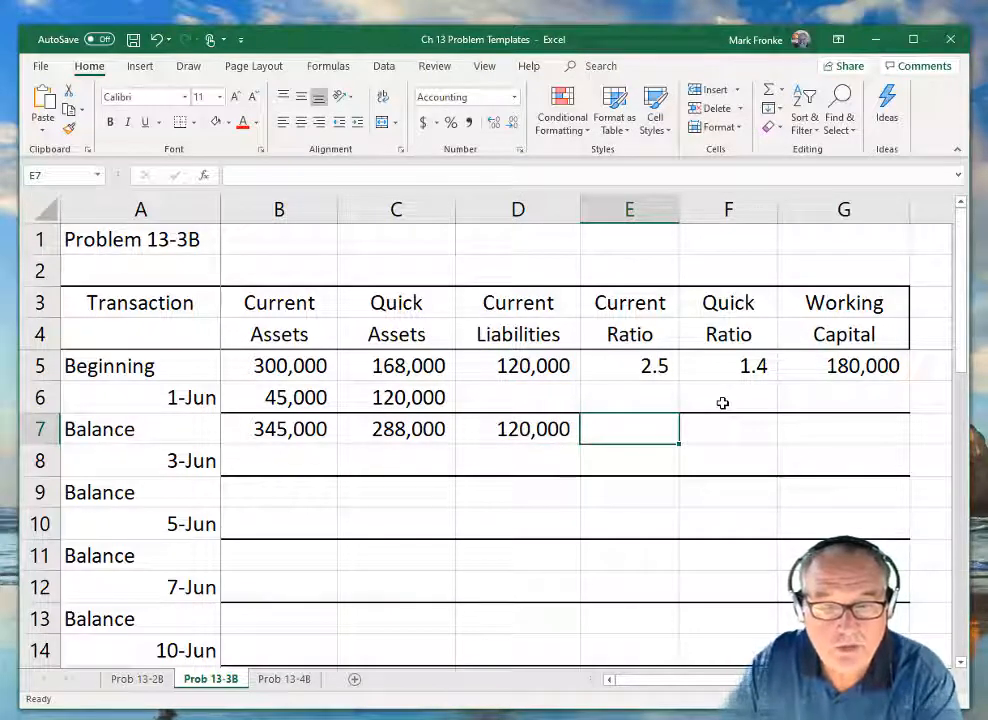
pyautogui.write('=')
pyautogui.press('Left')
pyautogui.press('Left')
pyautogui.press('Left')
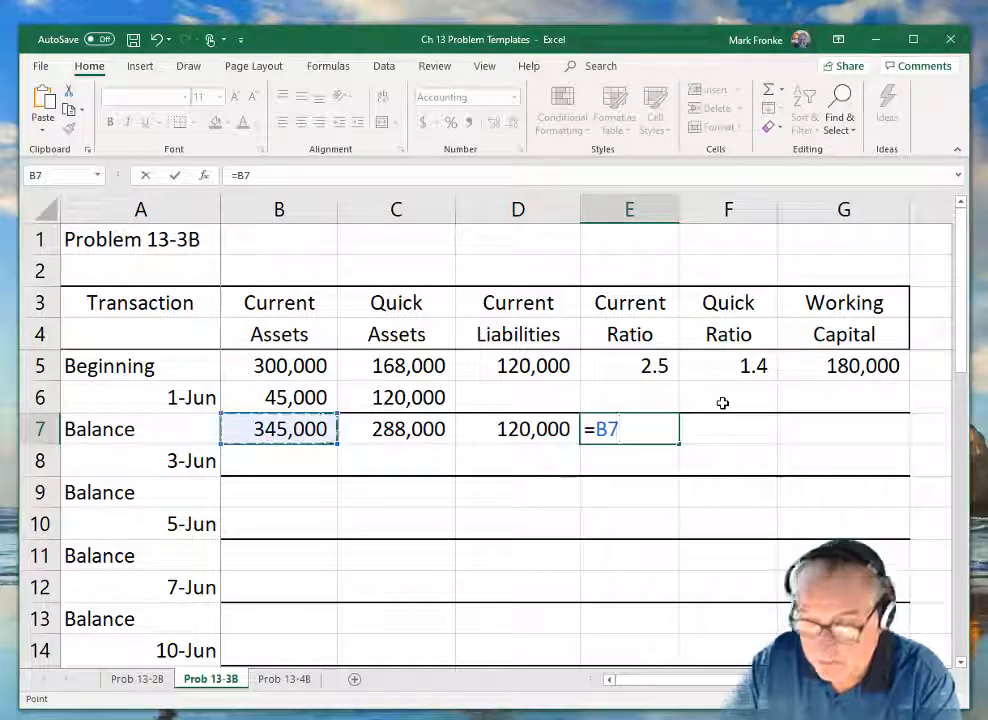
pyautogui.write('/')
pyautogui.press('Left')
pyautogui.press('Return')
# Calculate the balance Quick Ratio in F7 with the formula =C7/D7.
pyautogui.press('Up')
pyautogui.press('Right')
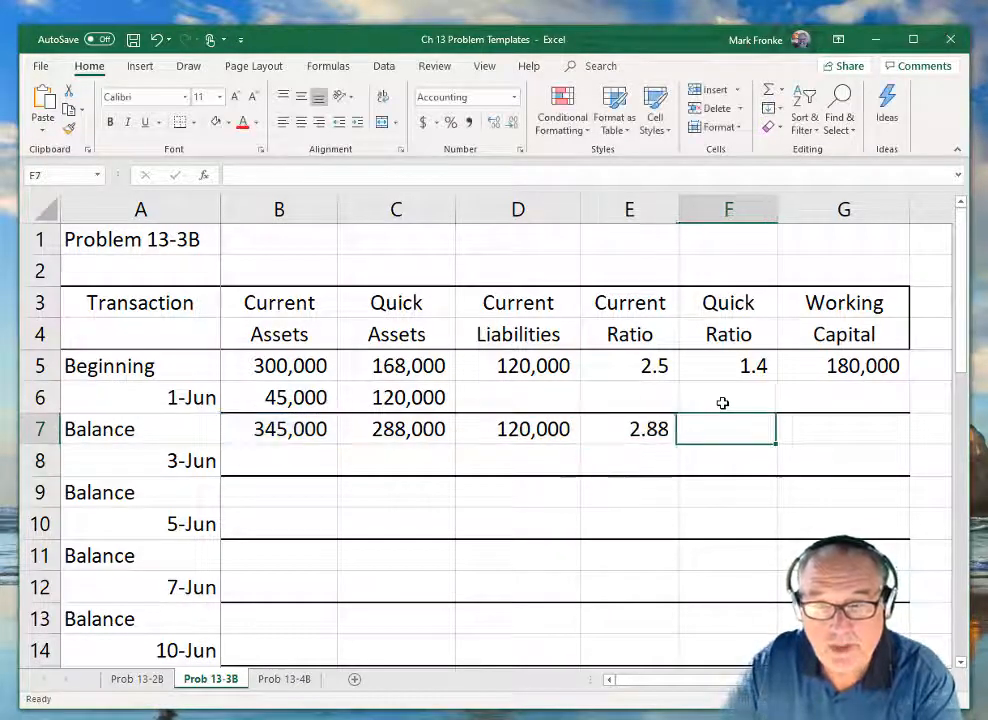
pyautogui.write('=')
pyautogui.press('Left')
pyautogui.press('Left')
pyautogui.press('Left')
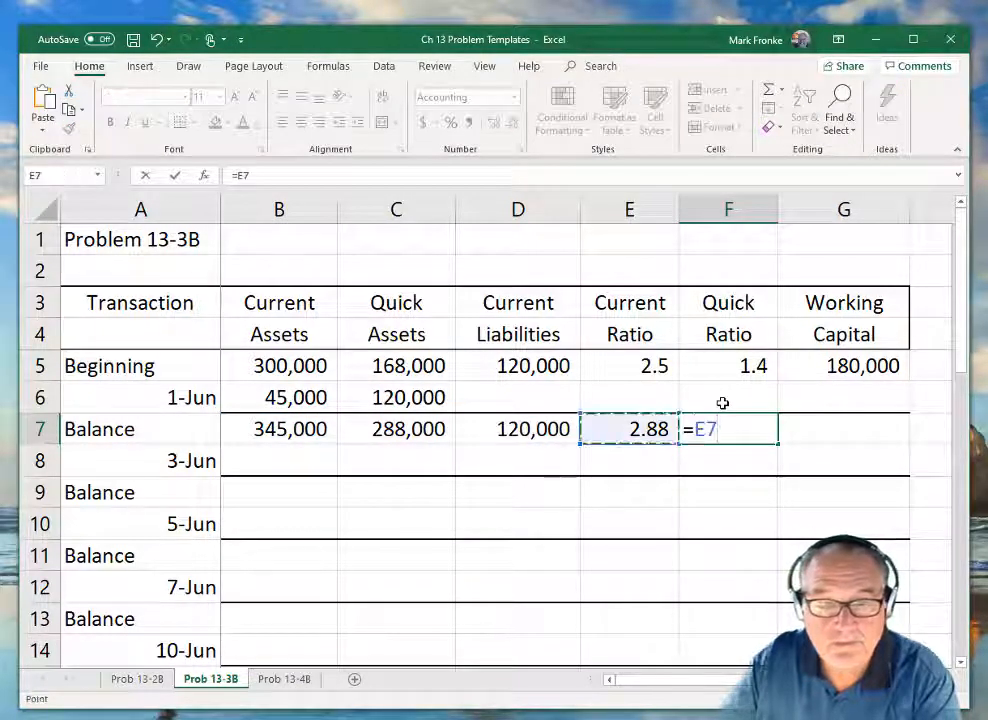
pyautogui.write('/')
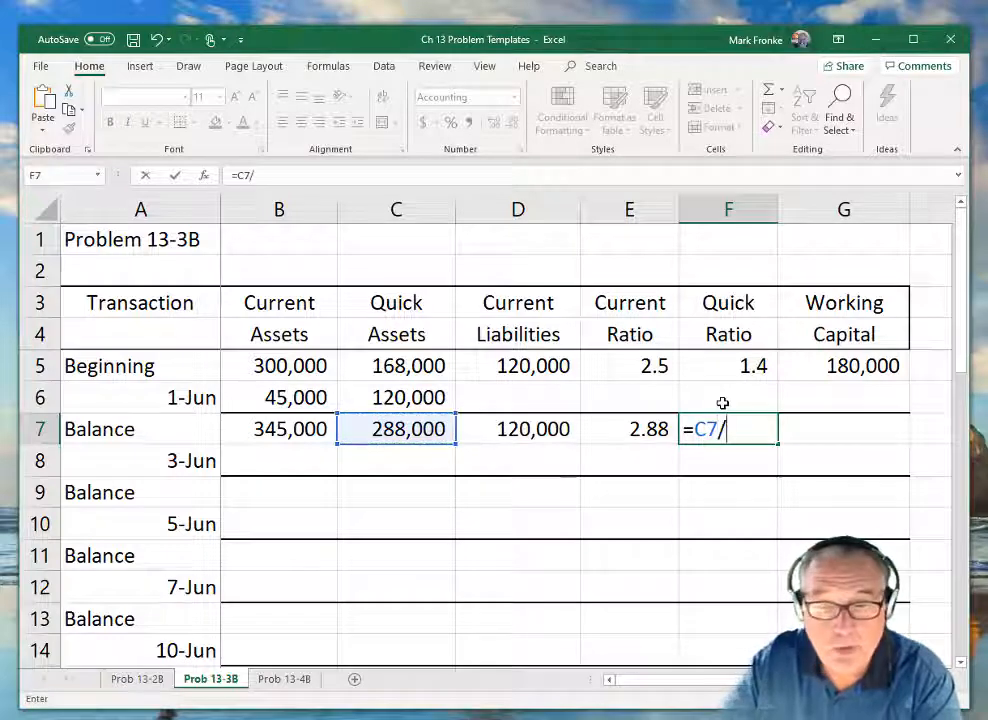
pyautogui.press('Left')
pyautogui.press('Left')
pyautogui.press('Return')
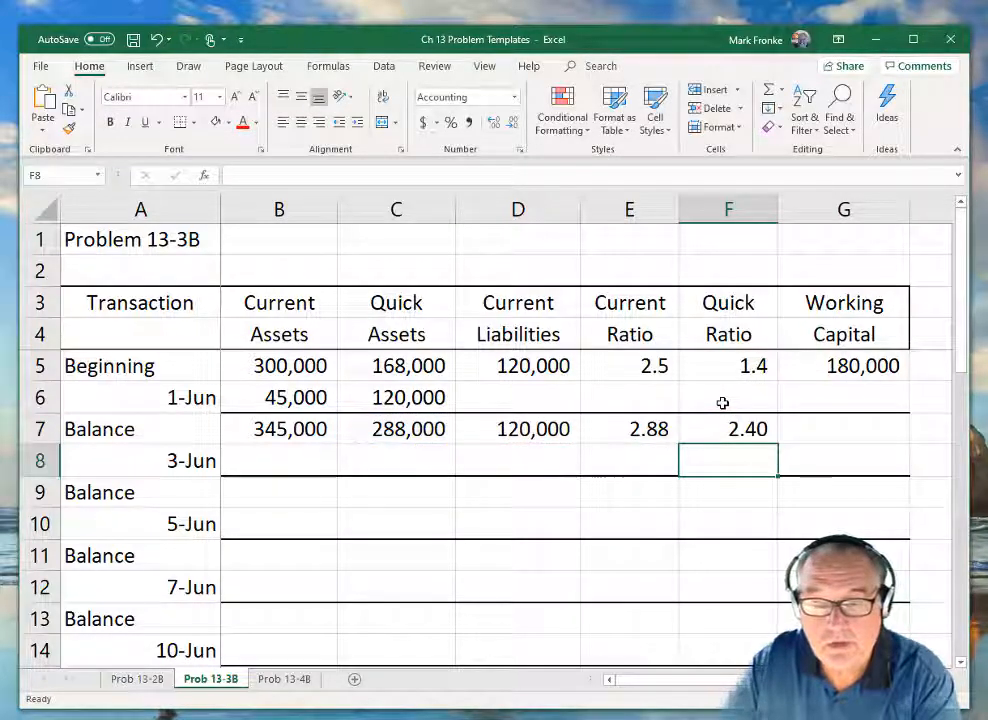
# Enter a working capital formula =B7-C7 in G7.
pyautogui.press('Up')
pyautogui.press('Right')
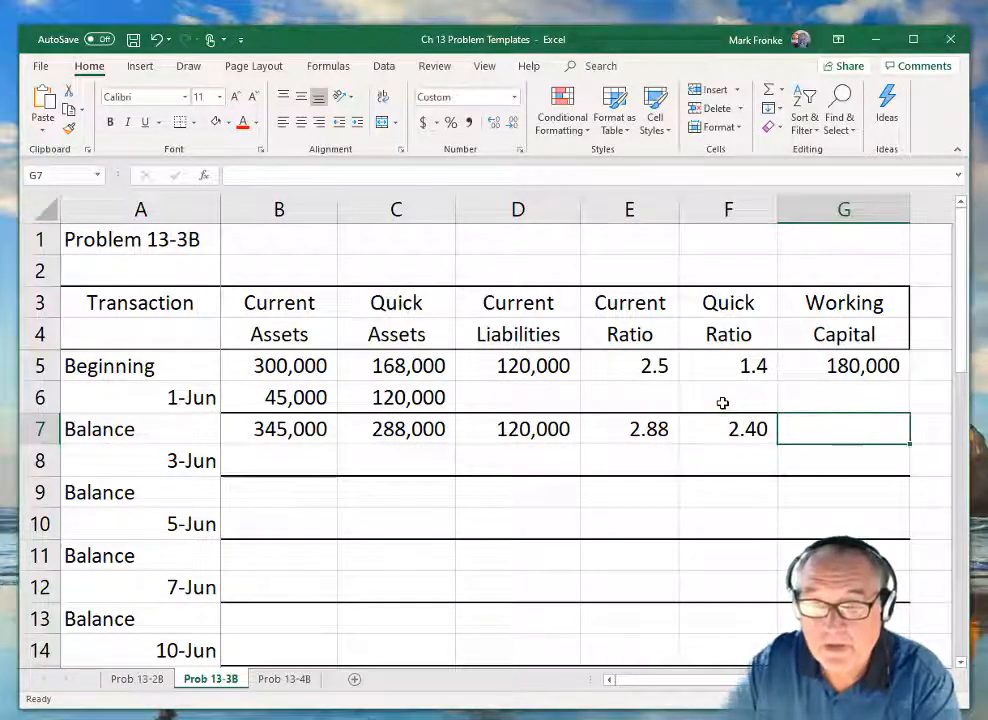
pyautogui.write('=')
pyautogui.press('Left')
pyautogui.press('Left')
pyautogui.press('Left')
pyautogui.press('Left')
pyautogui.press('Left')
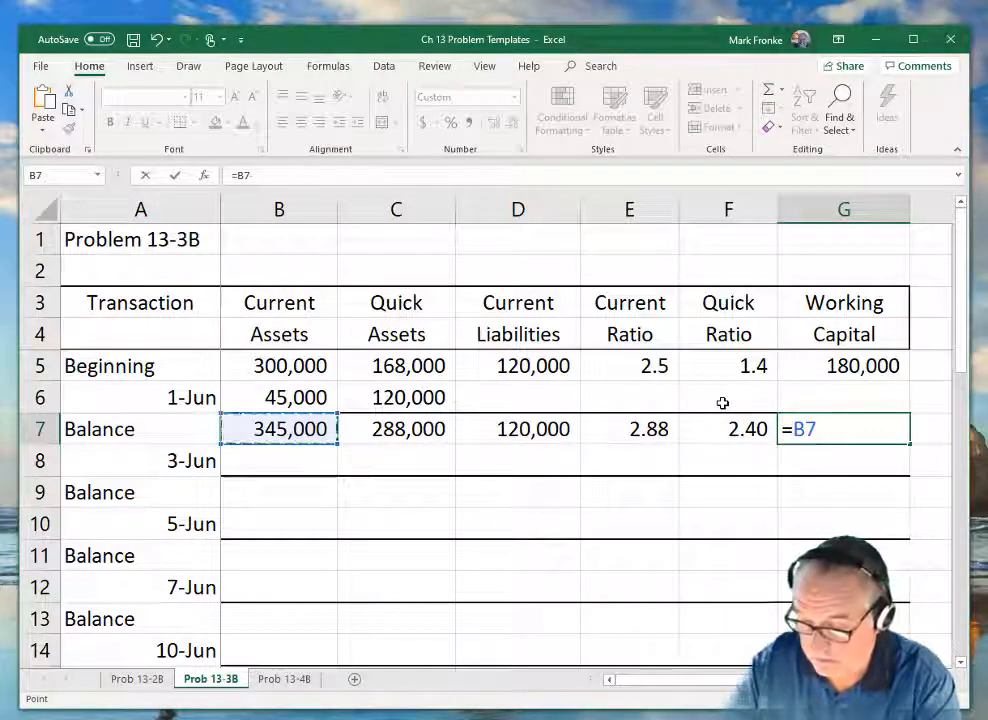
pyautogui.write('-')
pyautogui.press('Left')
pyautogui.press('Left')
pyautogui.press('Left')
pyautogui.press('Left')
pyautogui.press('Return')
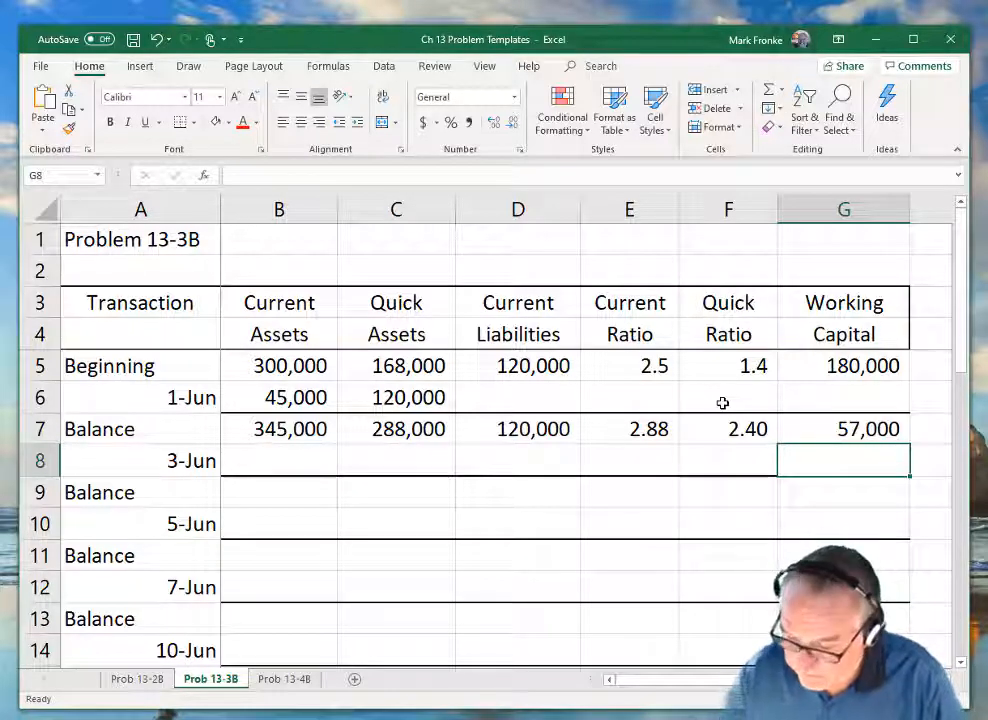
# Re-enter the working capital in G7 as the formula =B7-D7.
pyautogui.press('Up')
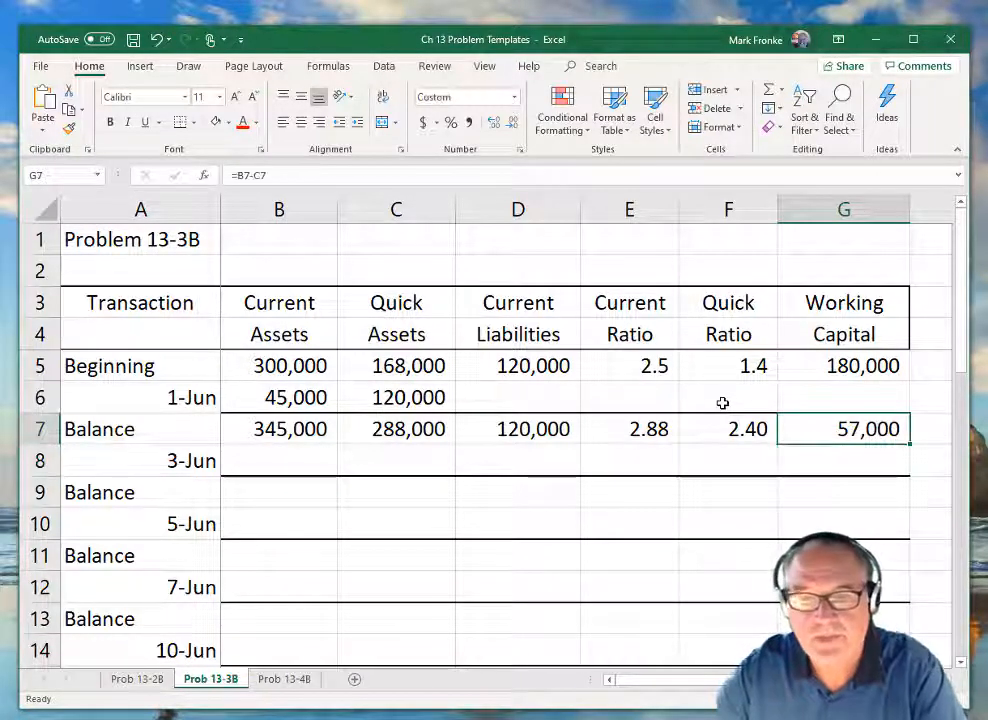
pyautogui.write('=')
pyautogui.press('Left')
pyautogui.press('Left')
pyautogui.press('Left')
pyautogui.press('Left')
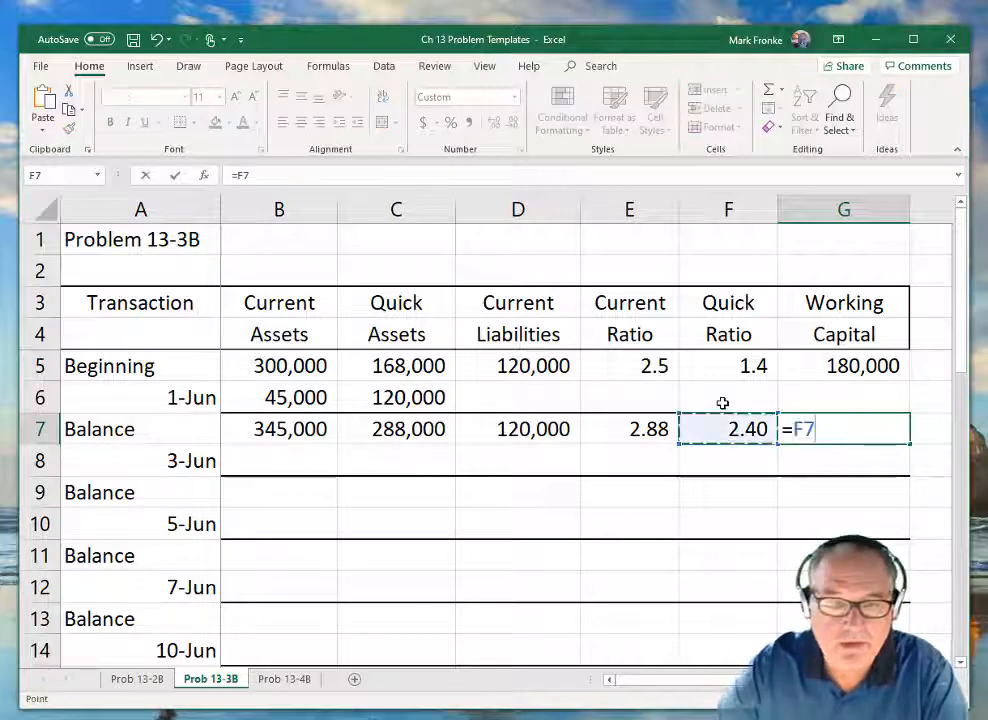
pyautogui.press('Left')
pyautogui.write('-')
pyautogui.press('Left')
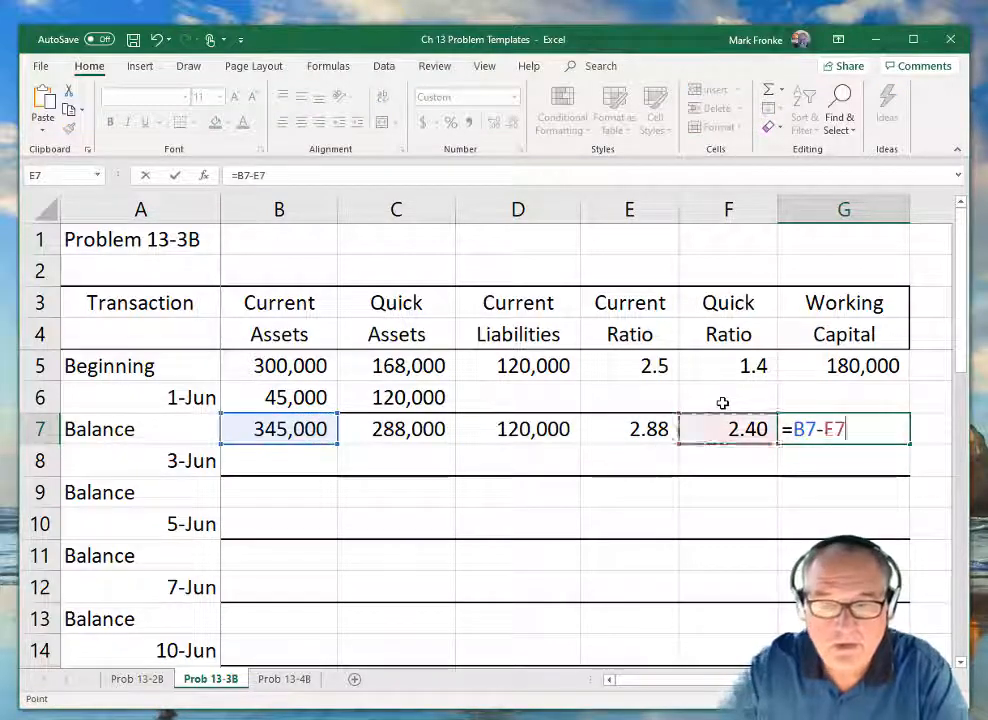
pyautogui.press('Left')
pyautogui.press('Left')
pyautogui.press('Return')
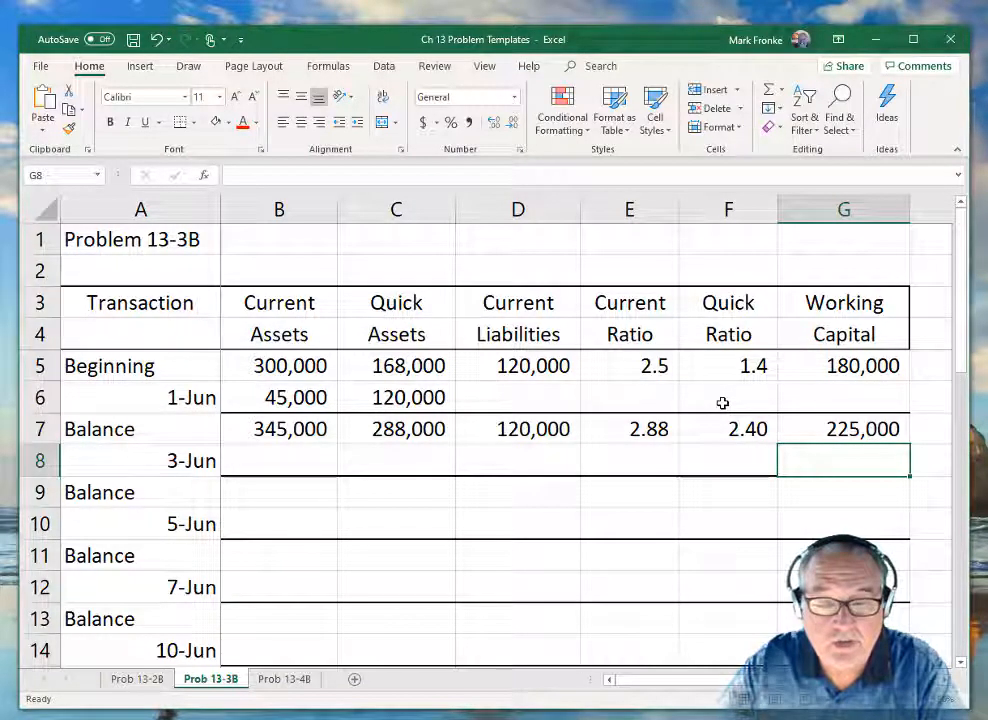
# Carry the row 7 balances into B9, C9 and D9 with the formulas =B7, =C7 and =D7.
pyautogui.press('Left')
pyautogui.press('Left')
pyautogui.press('Left')
pyautogui.press('Left')
pyautogui.press('Left')
pyautogui.press('Down')
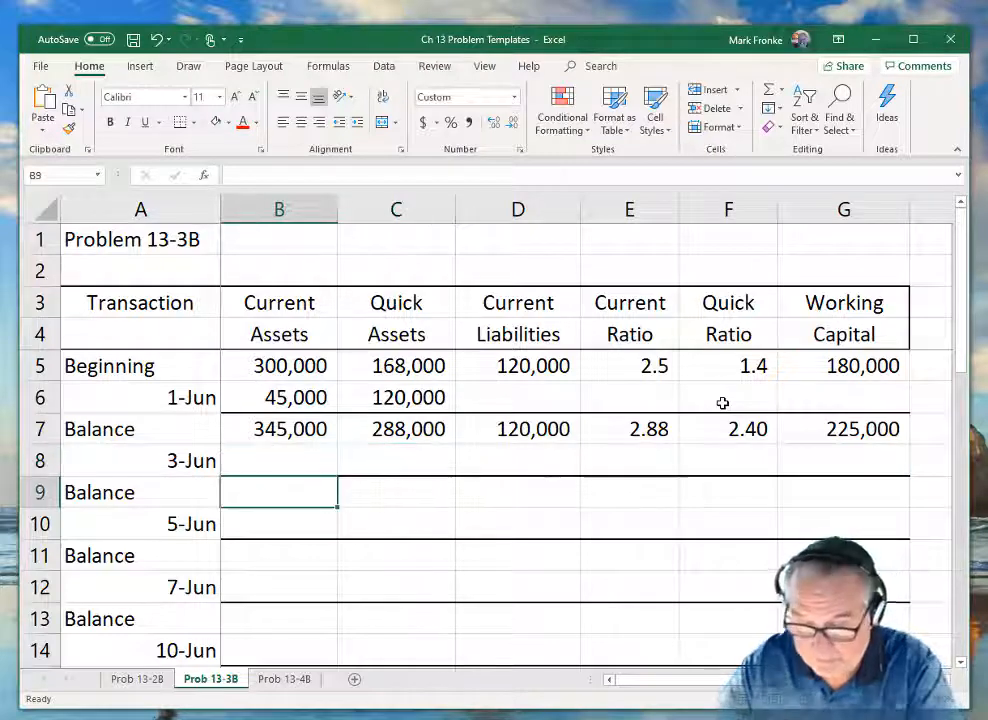
pyautogui.write('=')
pyautogui.press('Up')
pyautogui.press('Up')
pyautogui.press('Return')
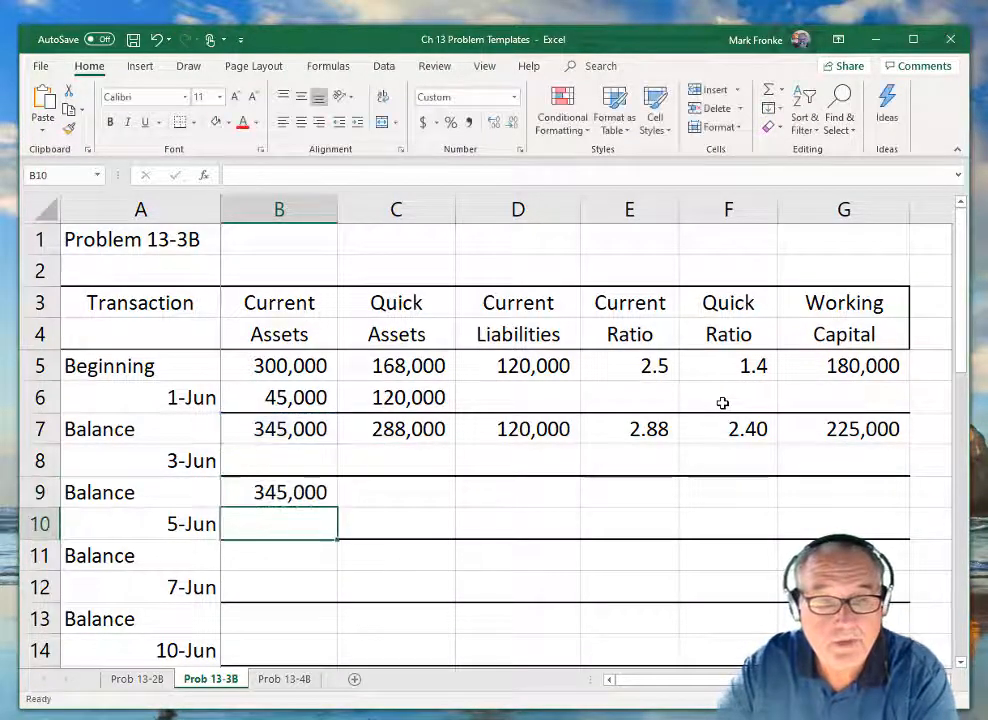
pyautogui.press('Up')
pyautogui.press('Right')
pyautogui.write('=')
pyautogui.press('Up')
pyautogui.press('Up')
pyautogui.press('Return')
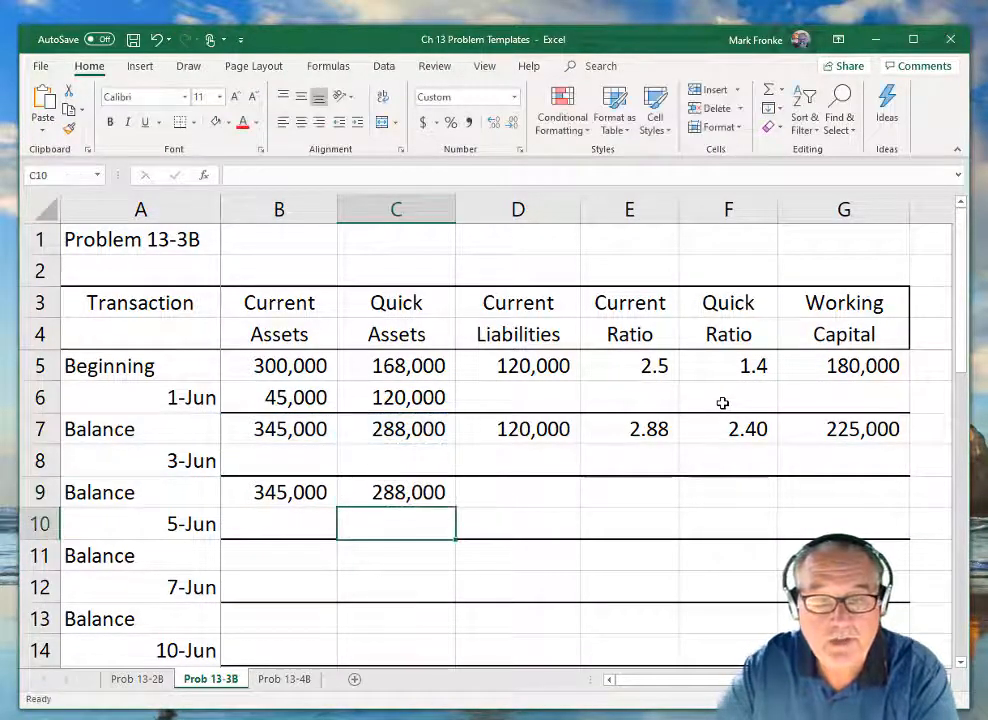
pyautogui.press('Up')
pyautogui.press('Right')
pyautogui.write('=')
pyautogui.press('Up')
pyautogui.press('Up')
pyautogui.press('Return')
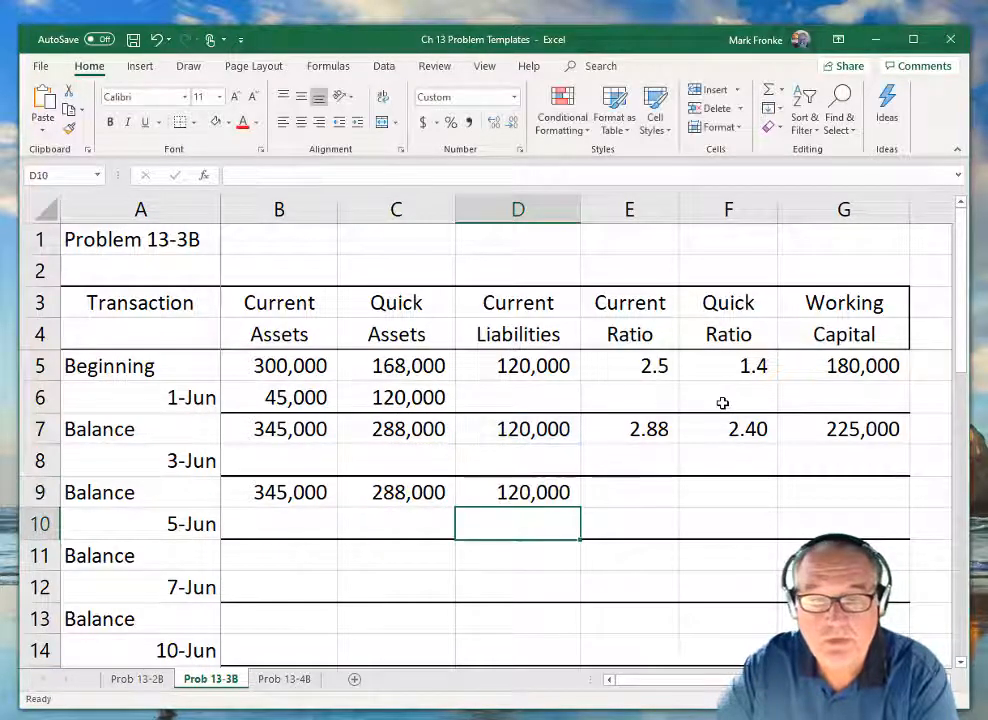
# Carry the ratio and working capital balances into E9, F9 and G9 with the formulas =E7, =F7 and =G7.
pyautogui.press('Up')
pyautogui.press('Right')
pyautogui.write('=')
pyautogui.press('Up')
pyautogui.press('Up')
pyautogui.press('Return')
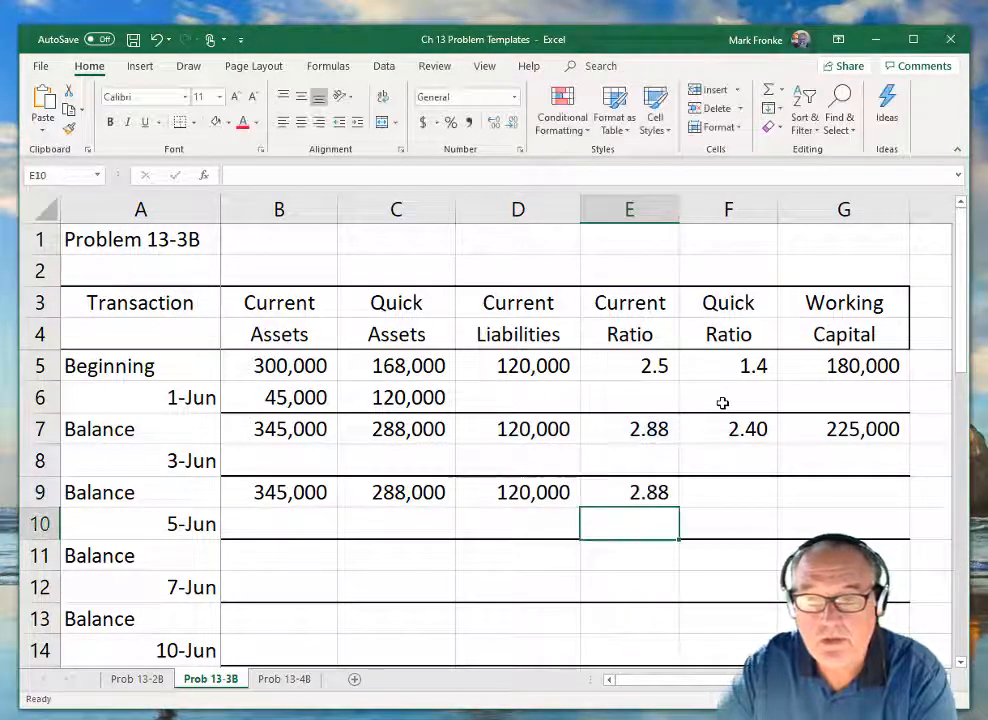
pyautogui.press('Right')
pyautogui.press('Up')
pyautogui.write('=')
pyautogui.press('Up')
pyautogui.press('Up')
pyautogui.press('Return')
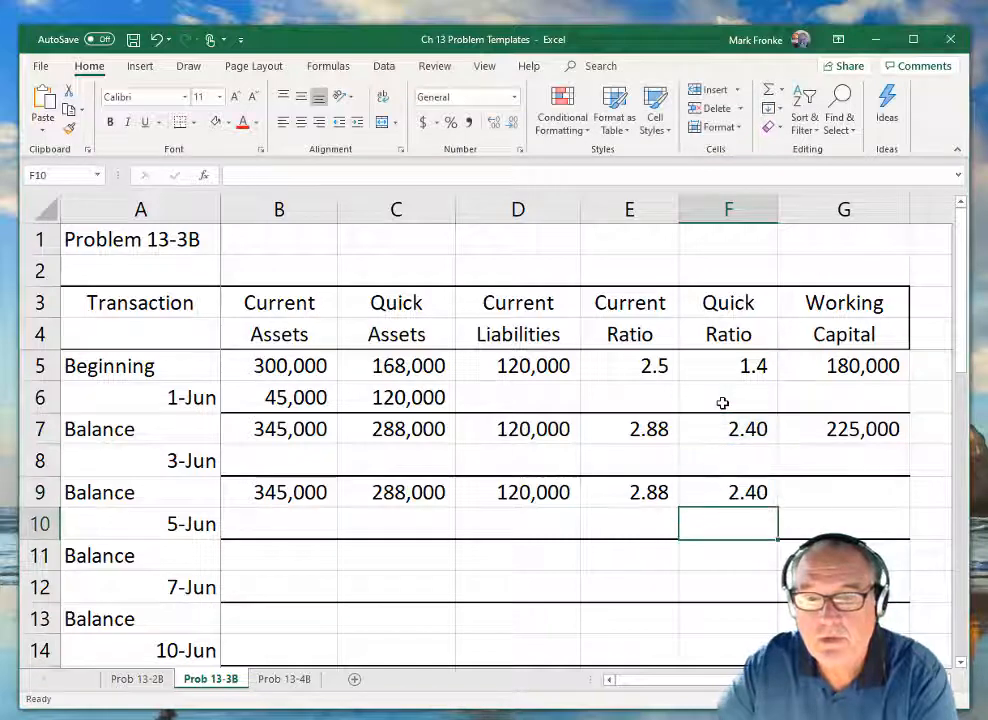
pyautogui.press('Up')
pyautogui.press('Right')
pyautogui.write('=')
pyautogui.press('Up')
pyautogui.press('Up')
pyautogui.press('Return')
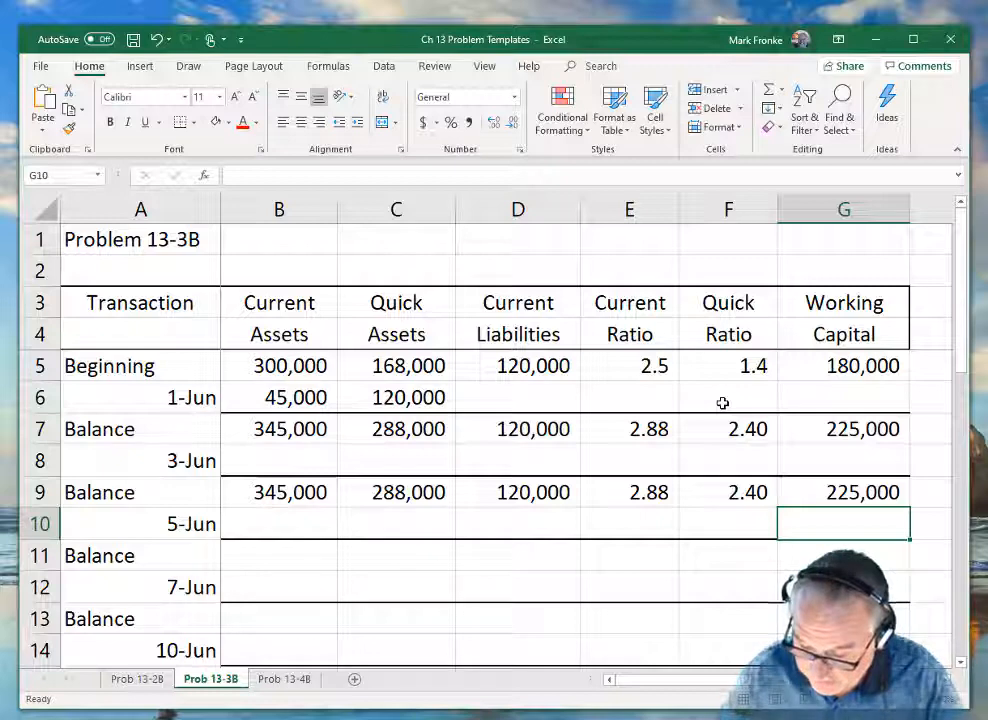
# Enter 150000 as the 5-Jun change in current assets (B10) and in current liabilities (D10).
pyautogui.press('Left')
pyautogui.press('Left')
pyautogui.press('Left')
pyautogui.press('Left')
pyautogui.press('Left')
pyautogui.press('Left')
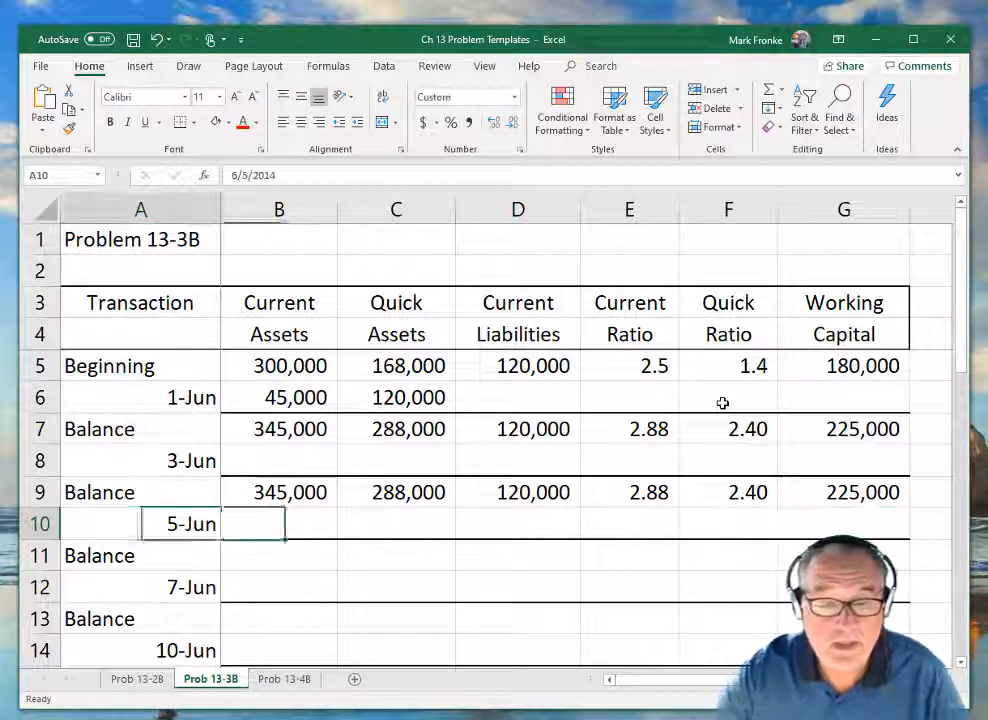
pyautogui.press('Right')
pyautogui.press('Right')
pyautogui.press('Left')
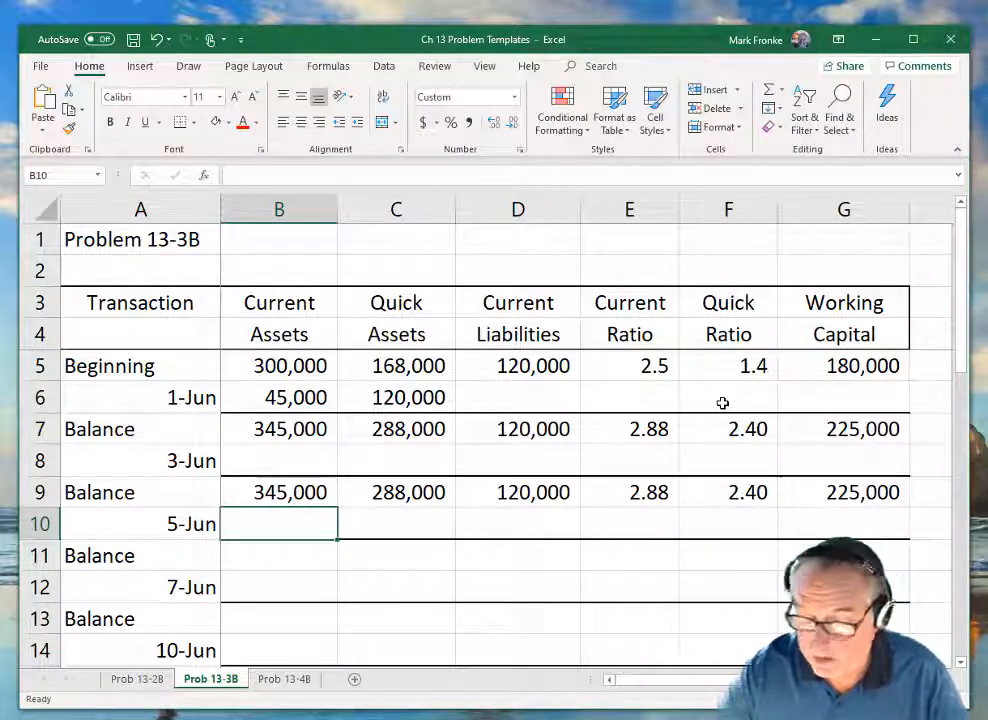
pyautogui.write('150000')
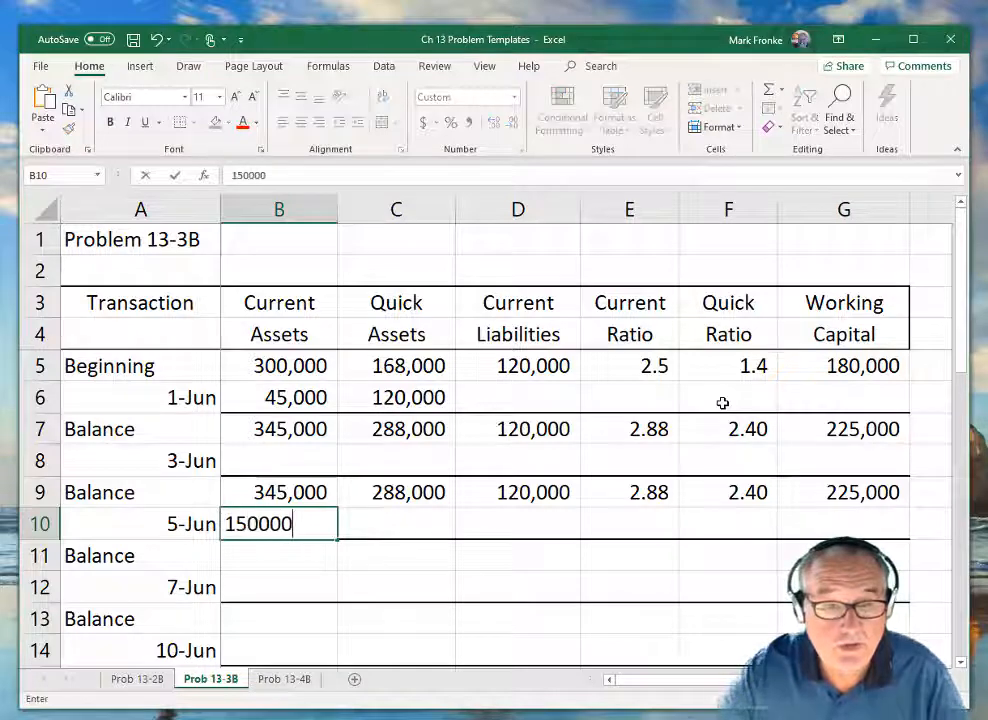
pyautogui.press('Tab')
pyautogui.press('Right')
pyautogui.write('150000')
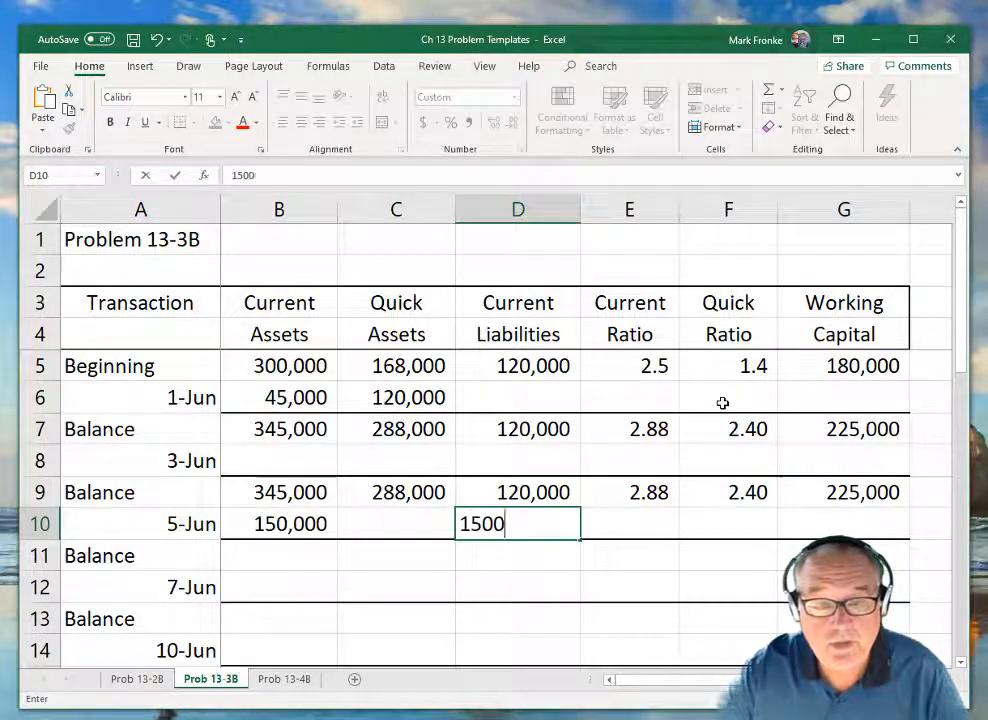
pyautogui.press('Return')
# Calculate the balance Current Assets in B11 with the formula =B9+B10.
pyautogui.press('Left')
pyautogui.press('Left')
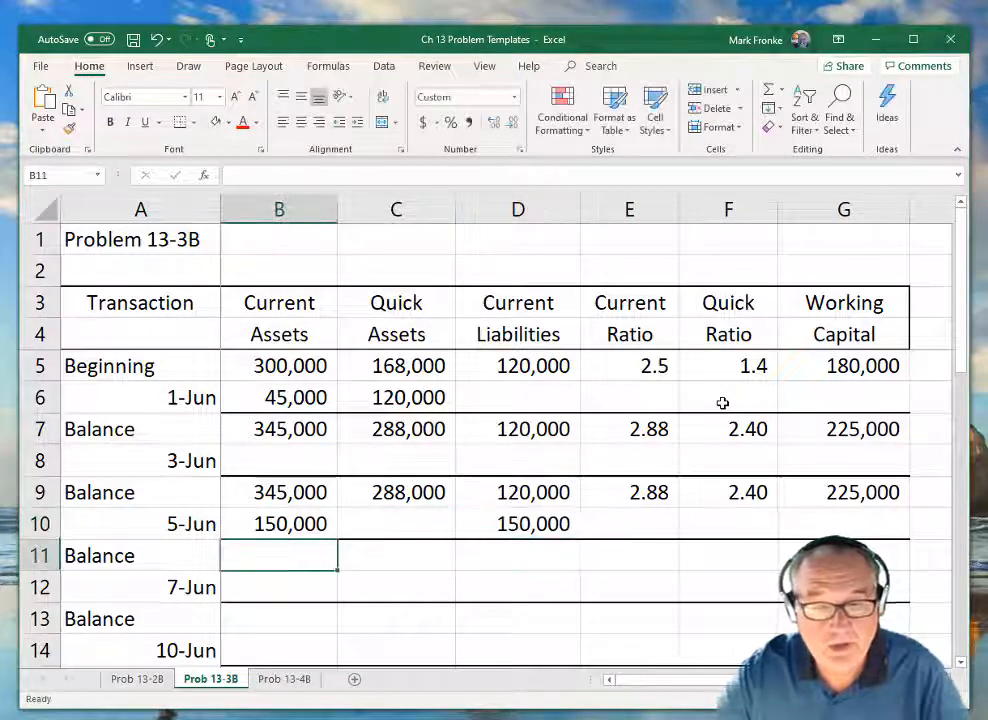
pyautogui.write('=')
pyautogui.press('Up')
pyautogui.press('Up')
pyautogui.write('+')
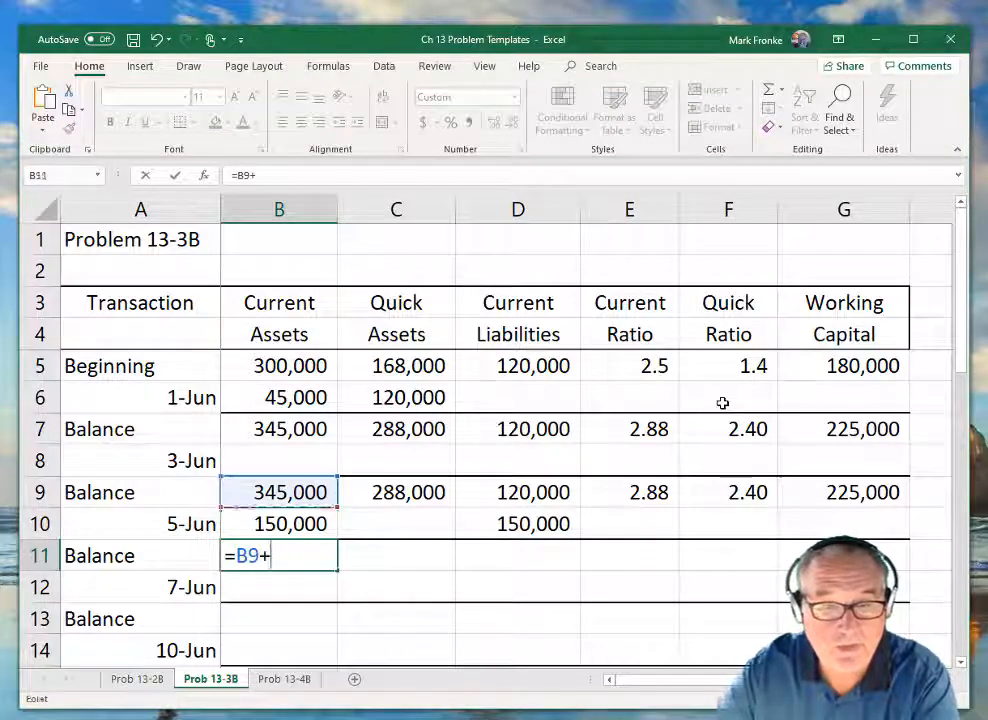
pyautogui.press('Up')
pyautogui.press('Return')
# Carry the quick assets balance into C11 with the formula =C9.
pyautogui.press('Up')
pyautogui.press('Right')
pyautogui.write('=')
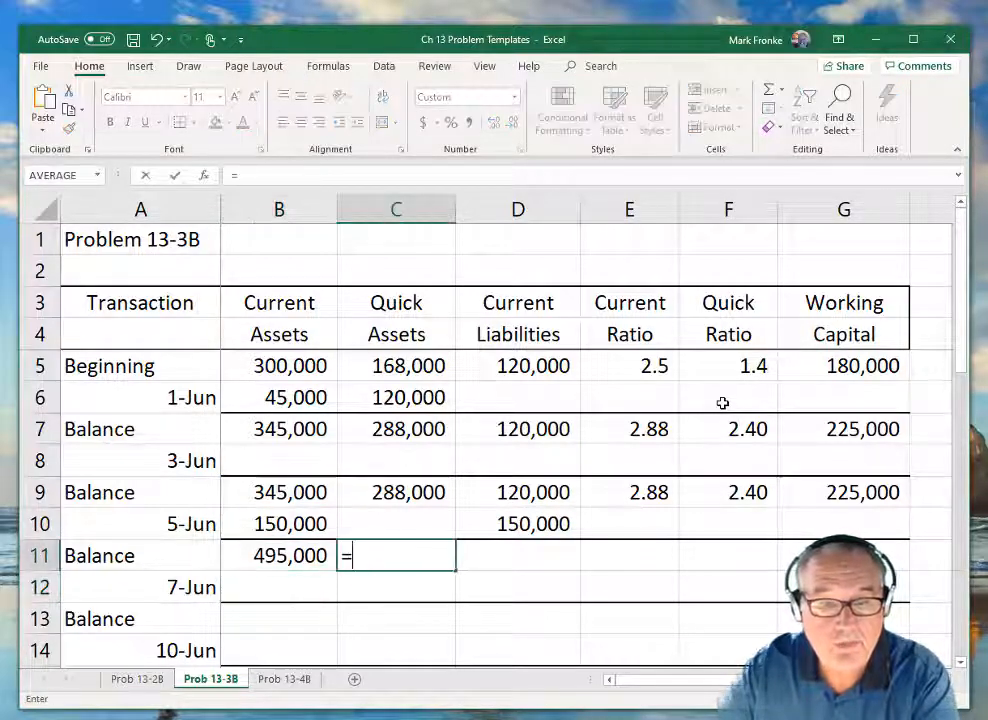
pyautogui.press('Up')
pyautogui.press('Up')
pyautogui.press('Return')
# Calculate the balance Current Liabilities in D11 with the formula =D9+D10.
pyautogui.press('Up')
pyautogui.press('Right')
pyautogui.write('=')
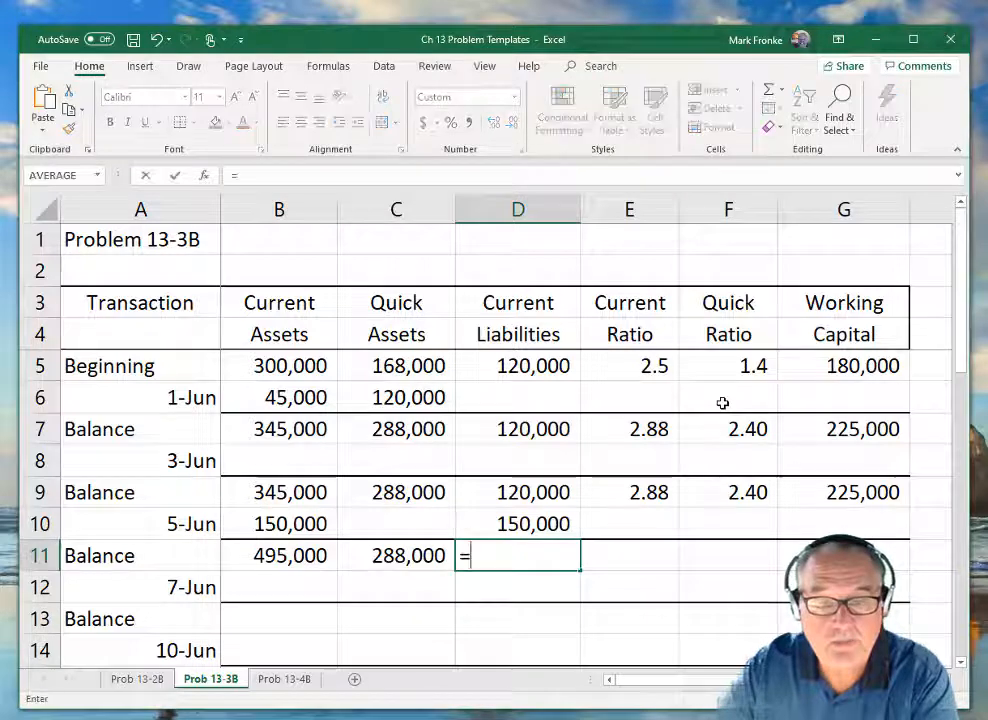
pyautogui.press('Up')
pyautogui.press('Up')
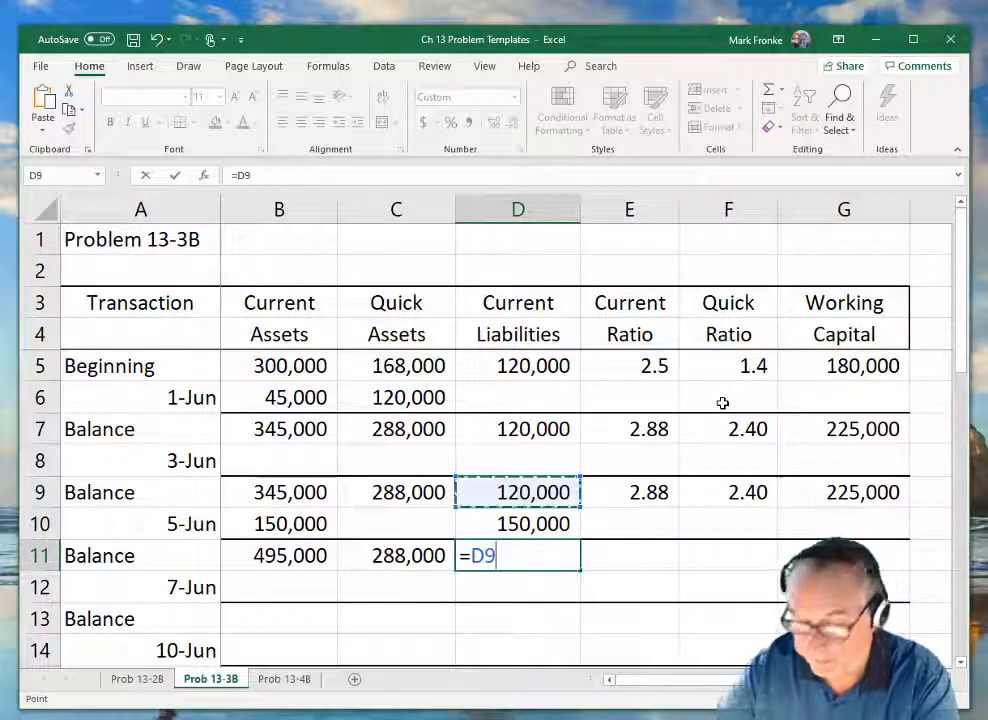
pyautogui.write('+')
pyautogui.press('Up')
pyautogui.press('Return')
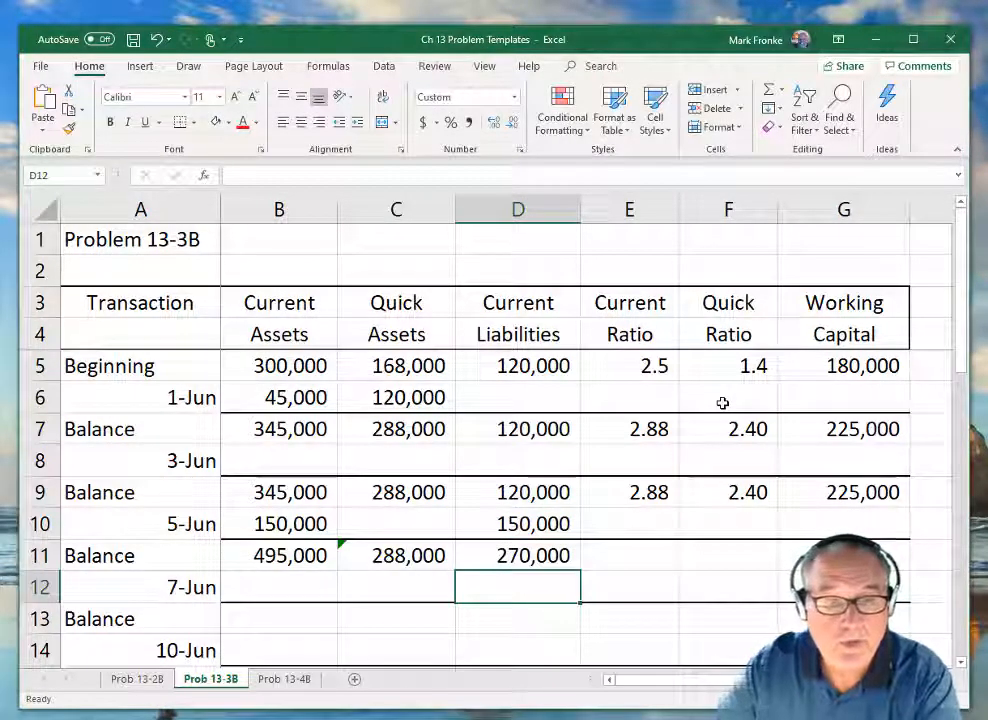
# Calculate the balance Current Ratio in E11 with the formula =B11/D11.
pyautogui.press('Up')
pyautogui.press('Right')
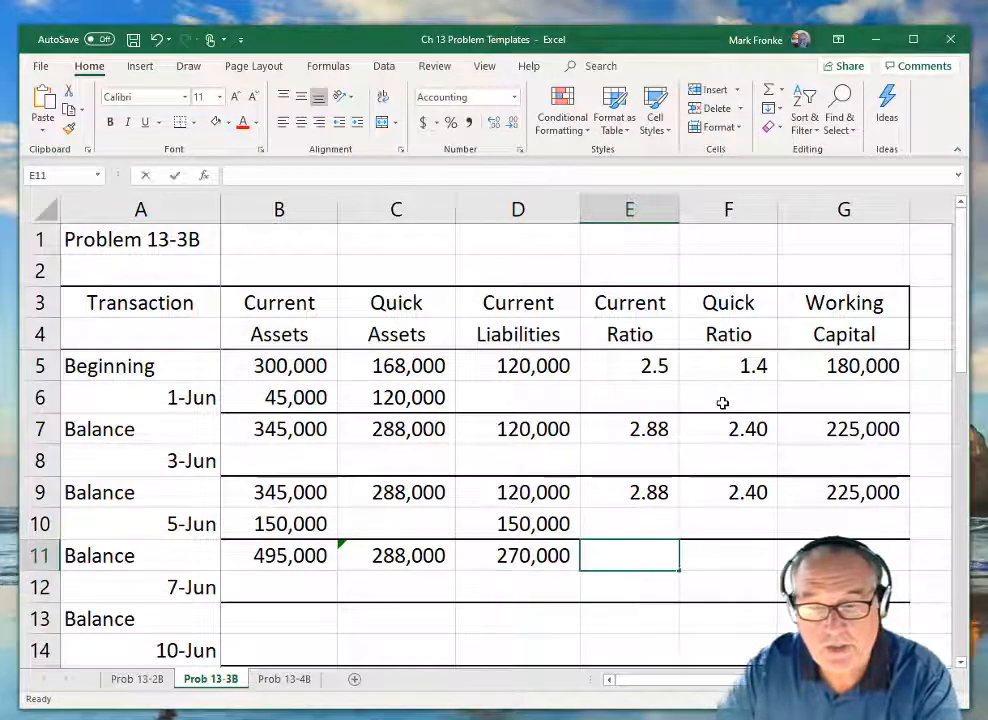
pyautogui.write('=')
pyautogui.press('Left')
pyautogui.press('Left')
pyautogui.press('Left')
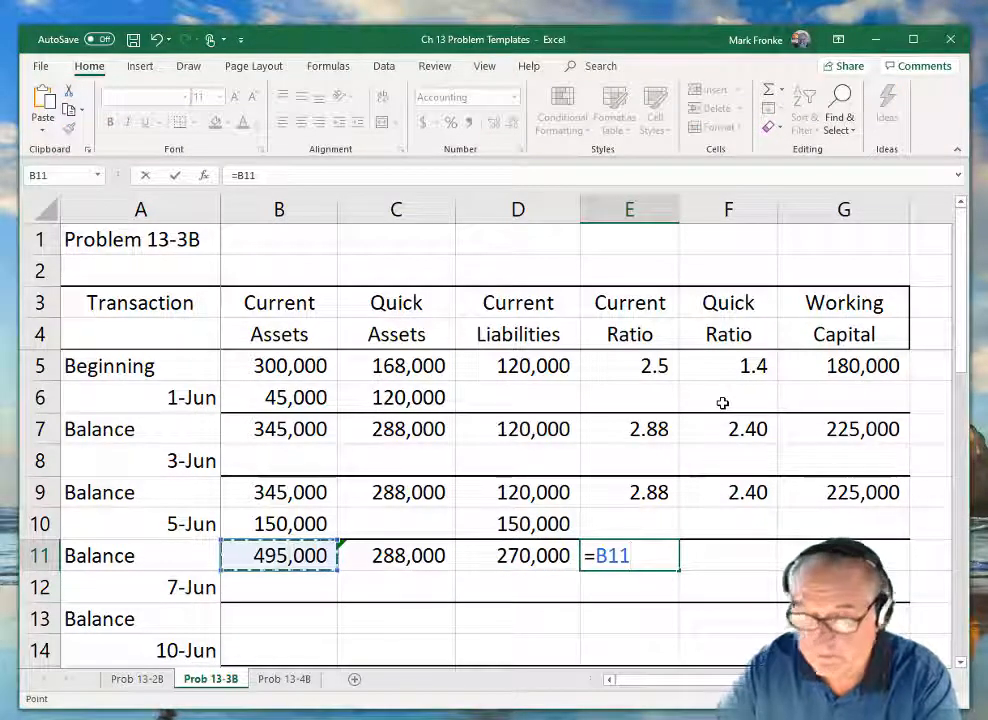
pyautogui.write('/')
pyautogui.press('Left')
pyautogui.press('Return')
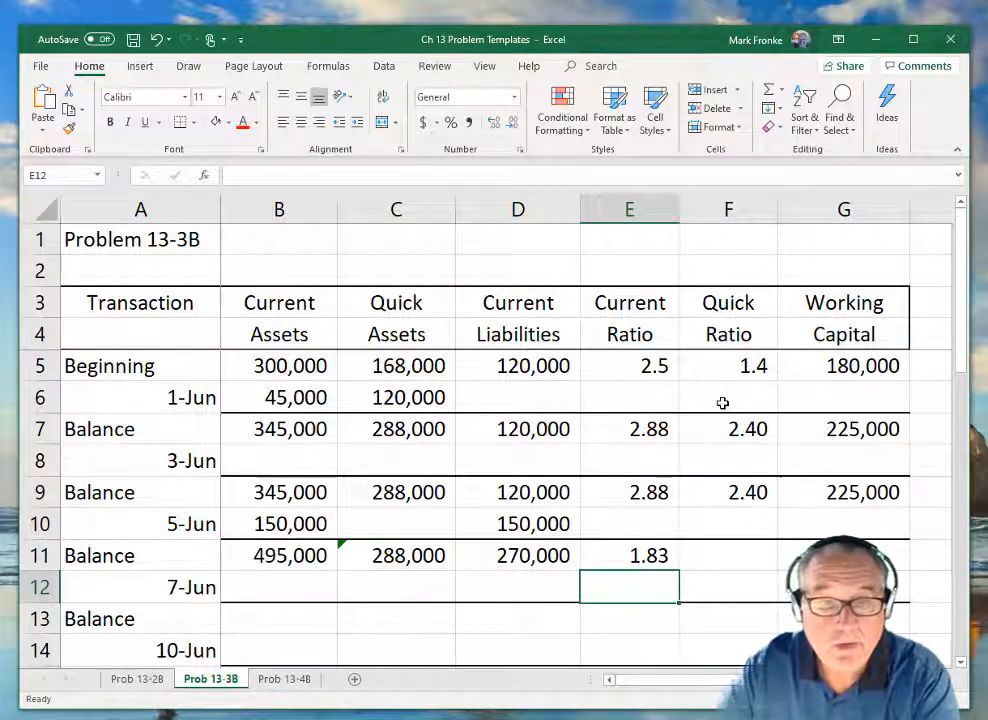
# Calculate the balance Quick Ratio in F11 with the formula =C11/D11.
pyautogui.press('Up')
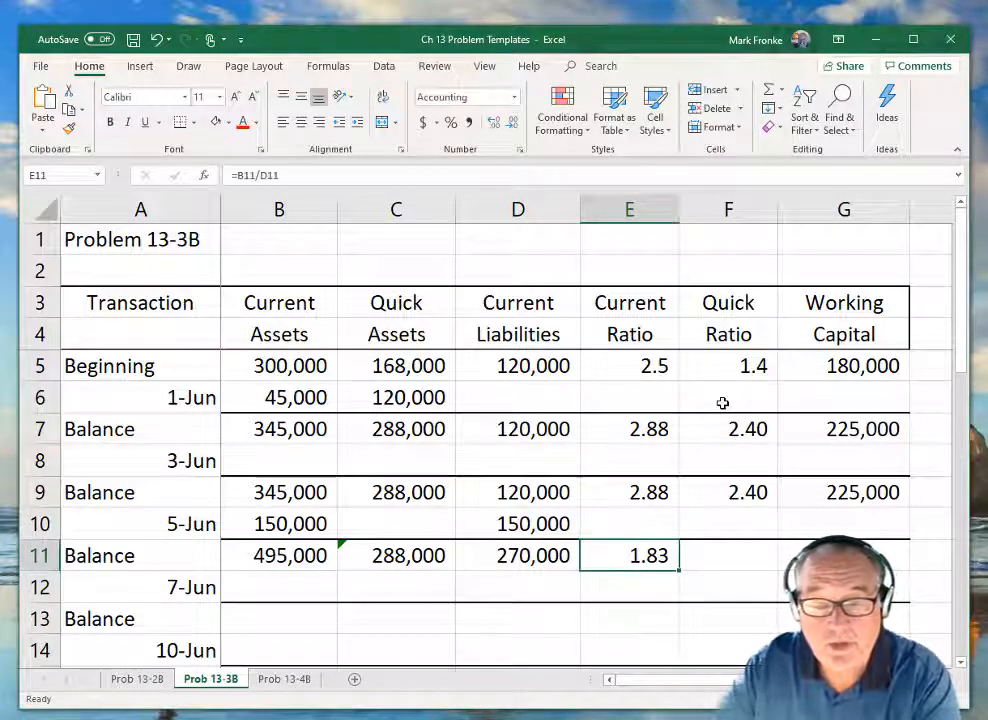
pyautogui.press('Right')
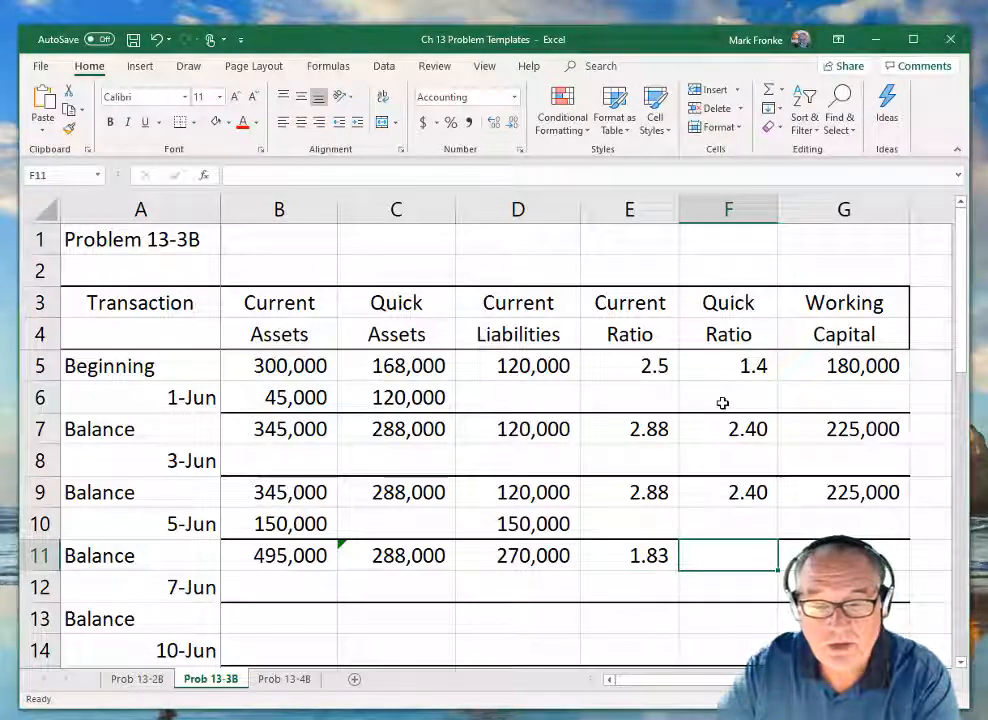
pyautogui.write('=')
pyautogui.press('Left')
pyautogui.press('Left')
pyautogui.press('Left')
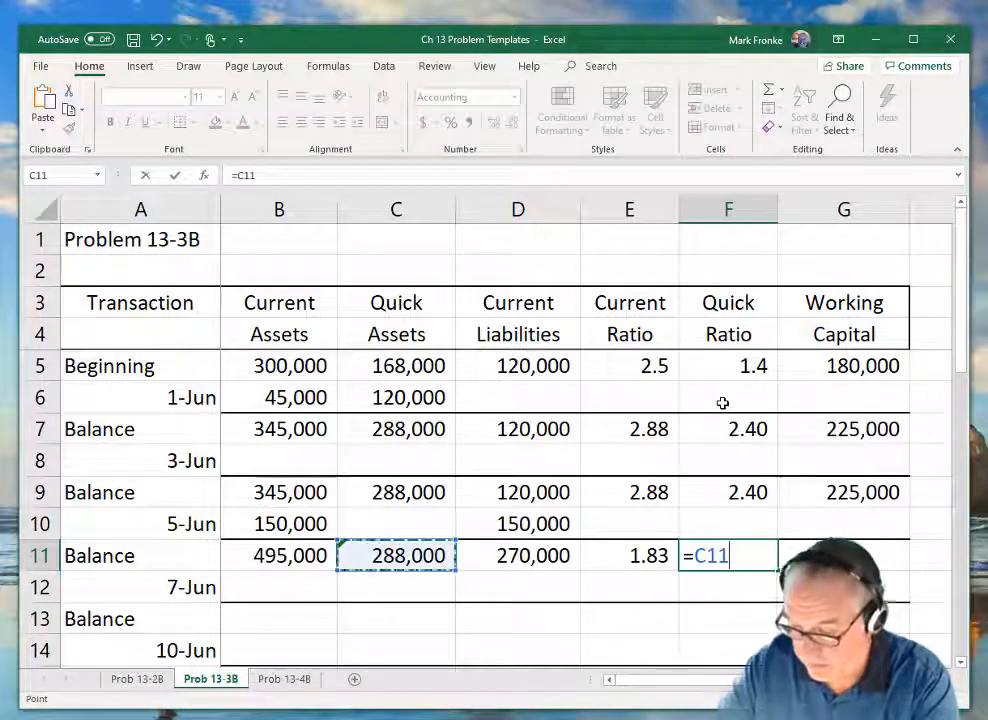
pyautogui.write('/')
pyautogui.press('Left')
pyautogui.press('Left')
pyautogui.press('Return')
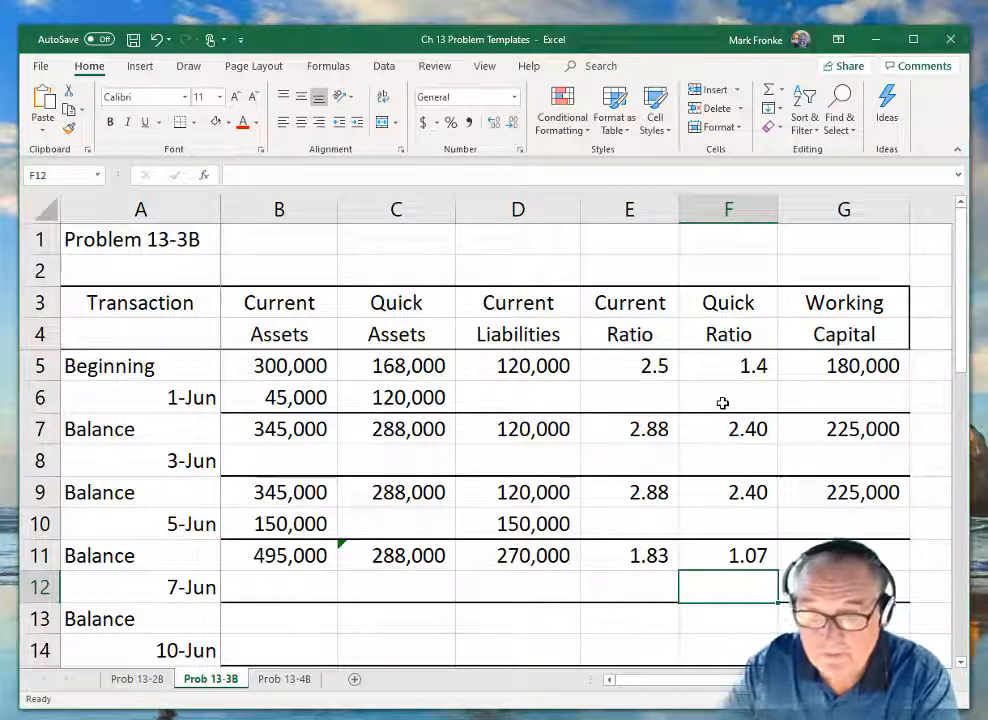
# Calculate the balance Working Capital in G11 with the formula =B11-D11.
pyautogui.press('Up')
pyautogui.press('Right')
pyautogui.write('=')
pyautogui.press('Left')
pyautogui.press('Left')
pyautogui.press('Left')
pyautogui.press('Left')
pyautogui.press('Left')
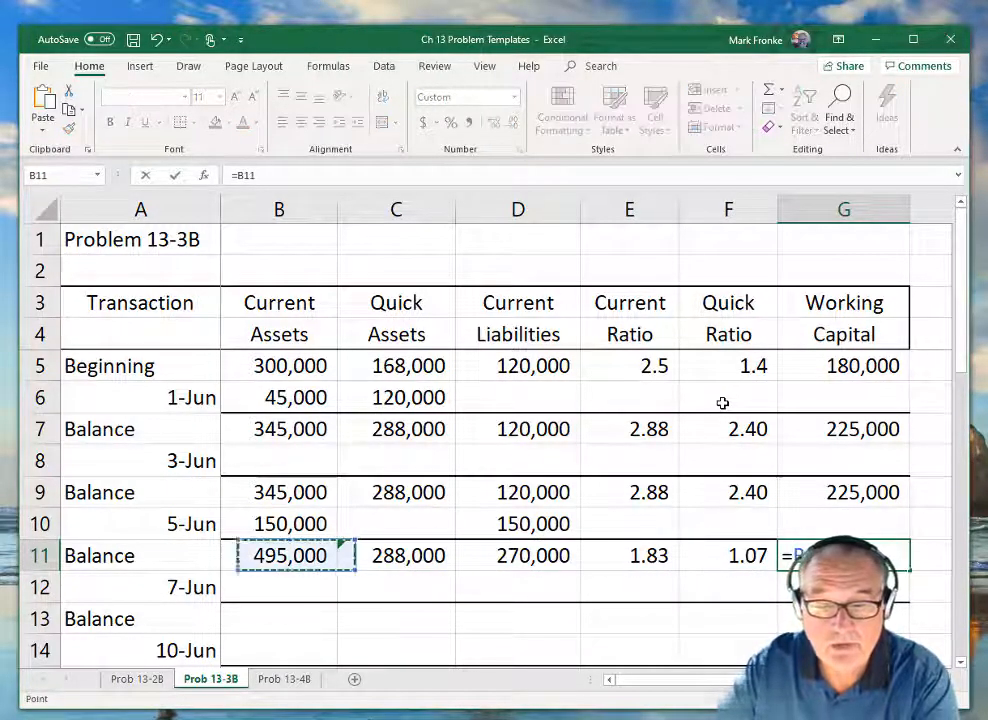
pyautogui.write('-')
pyautogui.press('Left')
pyautogui.press('Left')
pyautogui.press('Left')
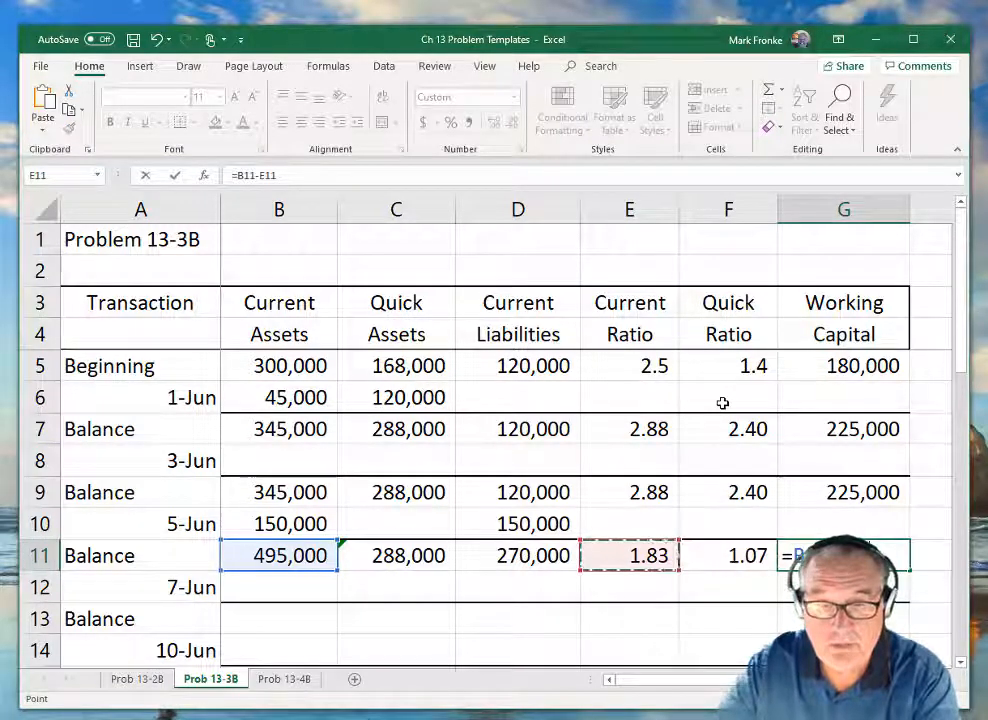
pyautogui.press('Return')
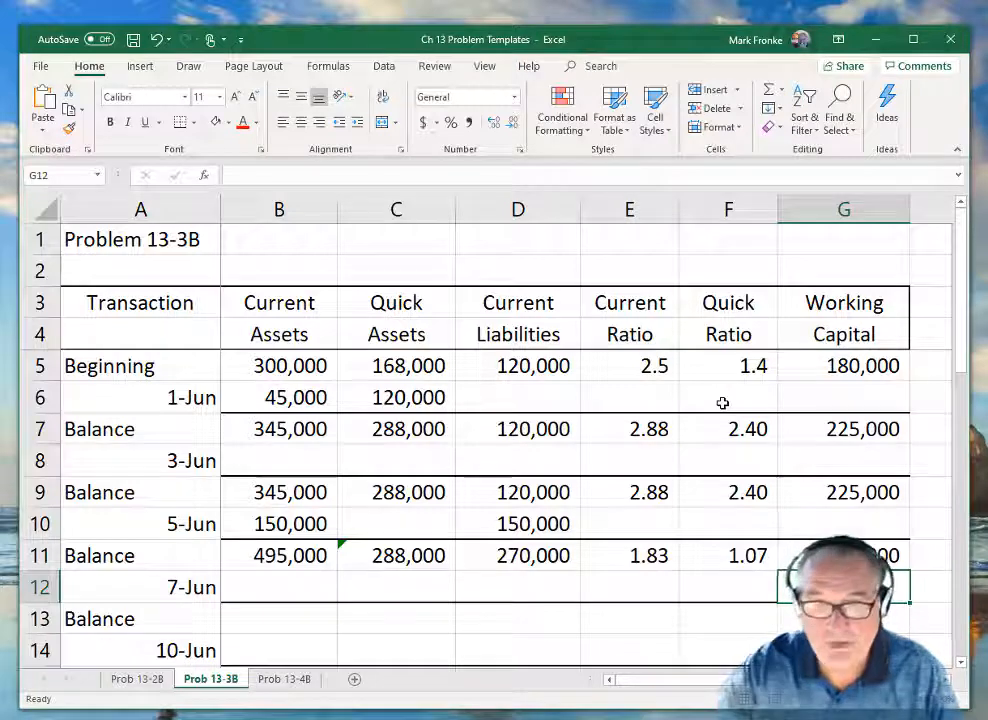
# Enter the 7-Jun changes of 100,000 in Current Assets, Quick Assets and Current Liabilities (B12:D12).
pyautogui.press('Left')
pyautogui.press('Left')
pyautogui.press('Left')
pyautogui.press('Left')
pyautogui.press('Left')
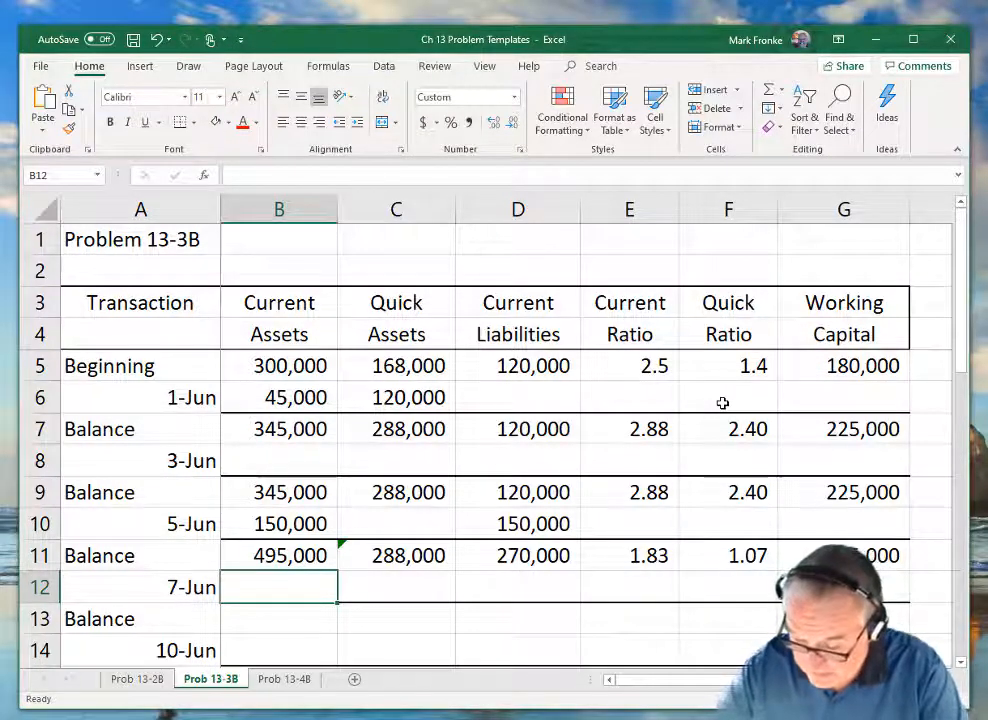
pyautogui.write('1000,000')
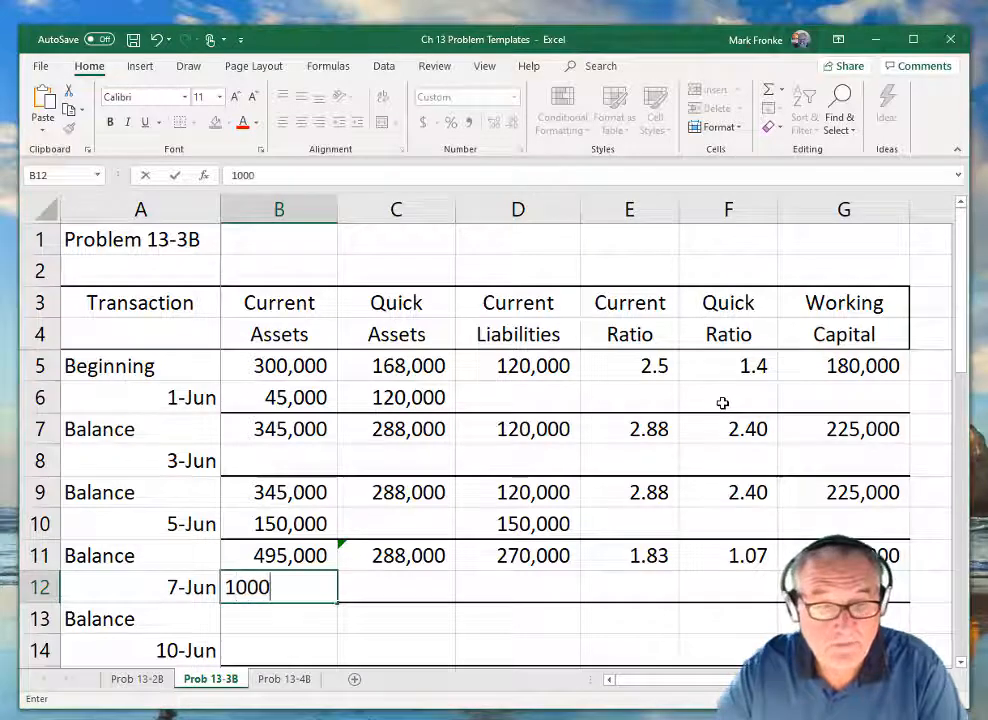
pyautogui.press('Tab')
pyautogui.write('100,000')
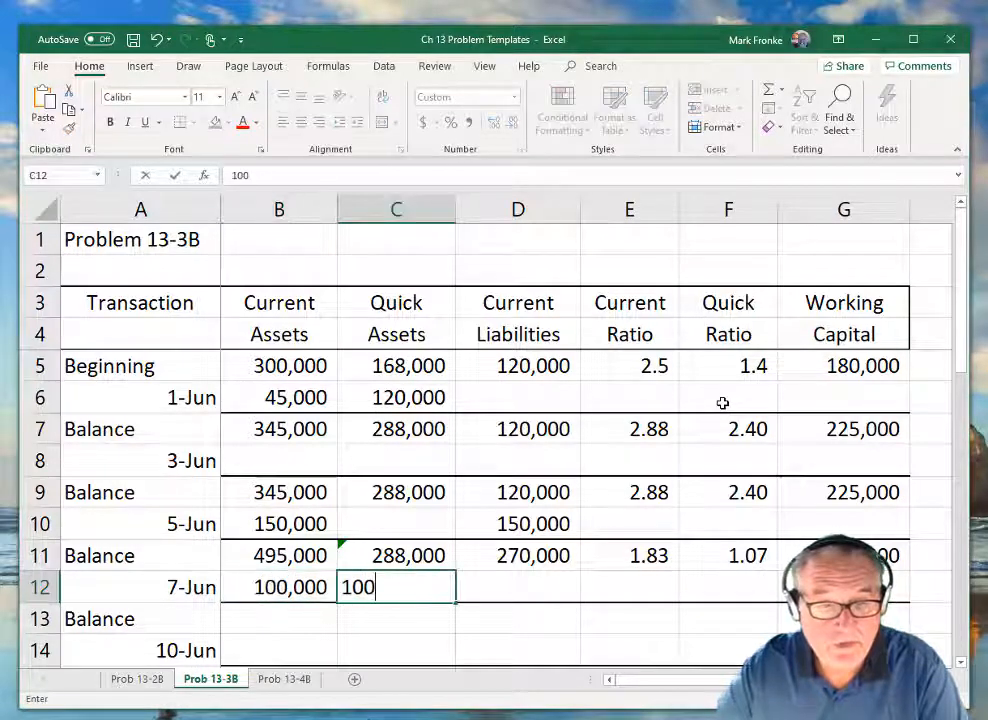
pyautogui.press('Tab')
pyautogui.write('1000')
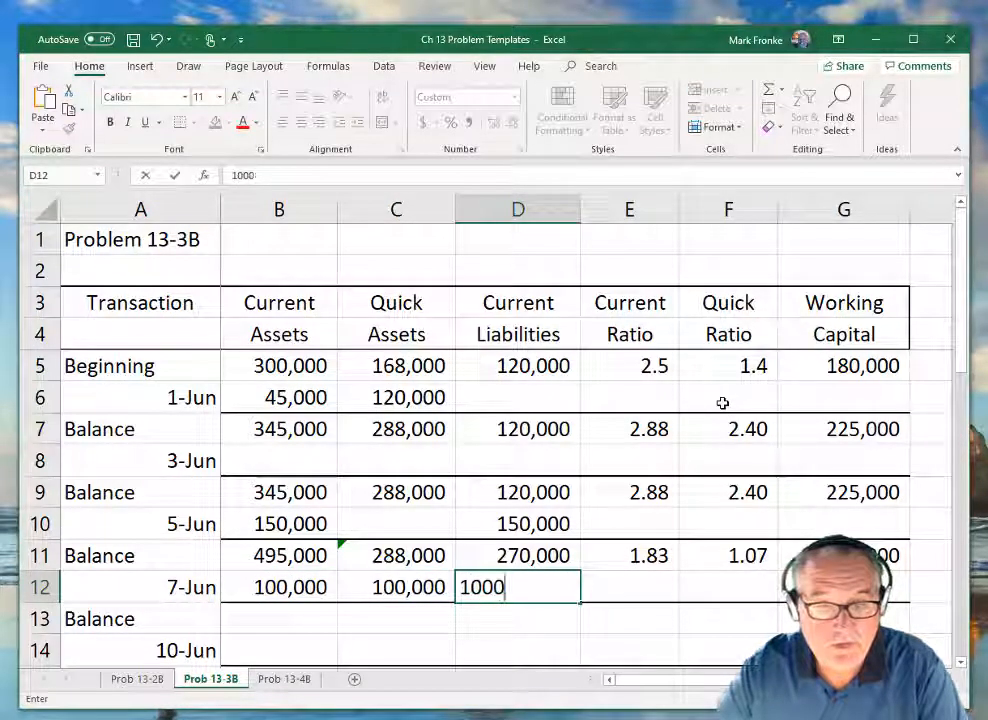
pyautogui.press('Tab')
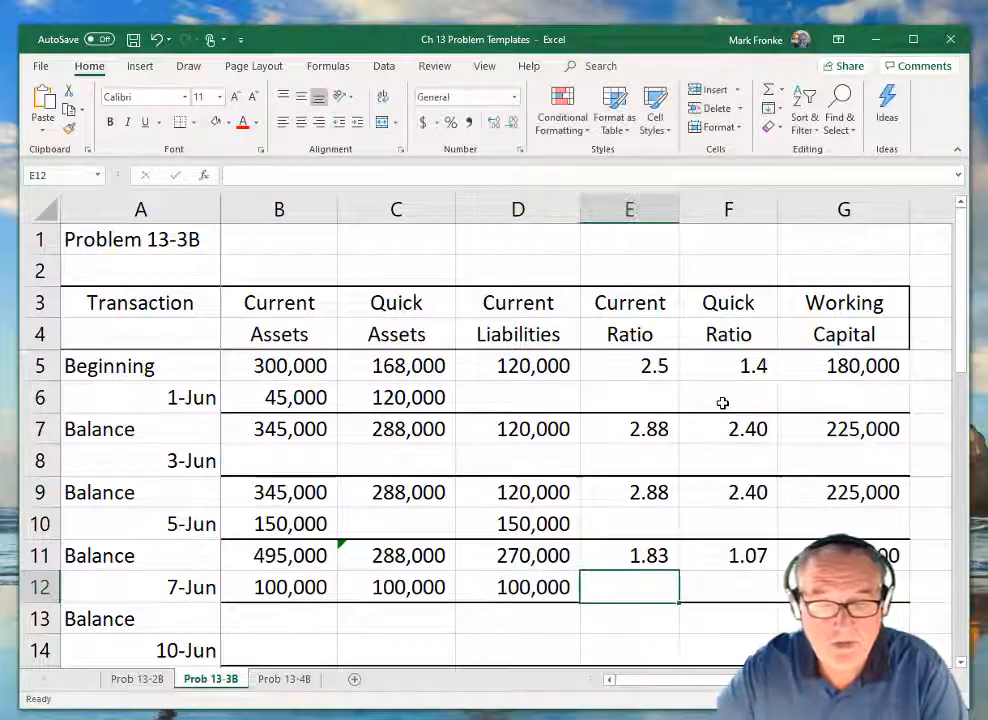
# Calculate the balance Current Assets in B13 with the formula =B11+B12.
pyautogui.press('Down')
pyautogui.press('Left')
pyautogui.press('Left')
pyautogui.press('Left')
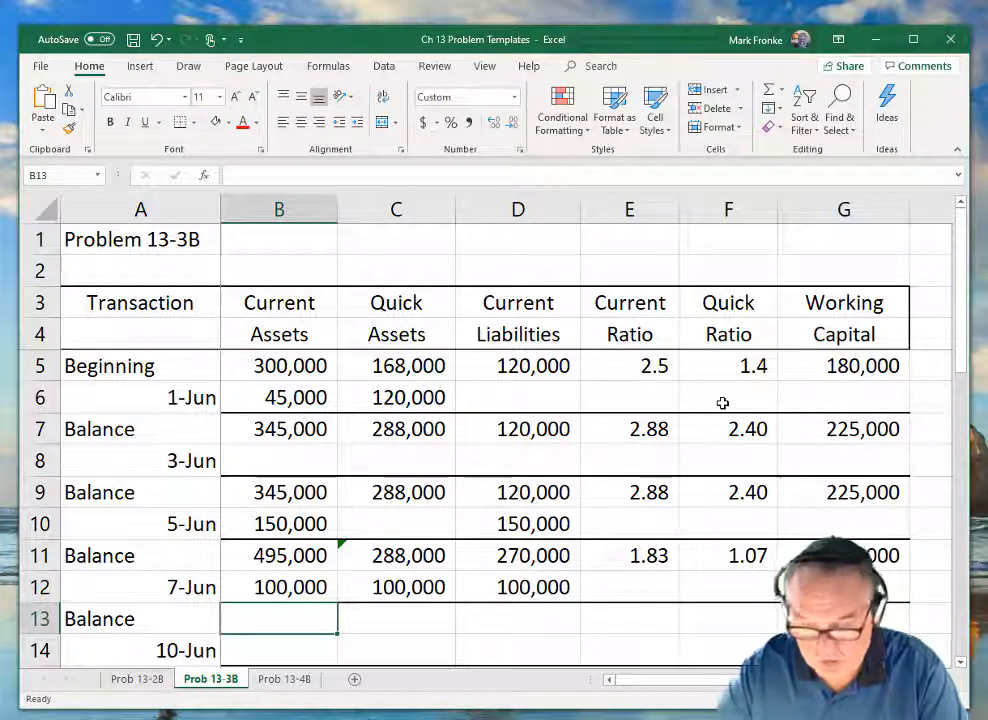
pyautogui.write('=')
pyautogui.press('Up')
pyautogui.press('Up')
pyautogui.write('+')
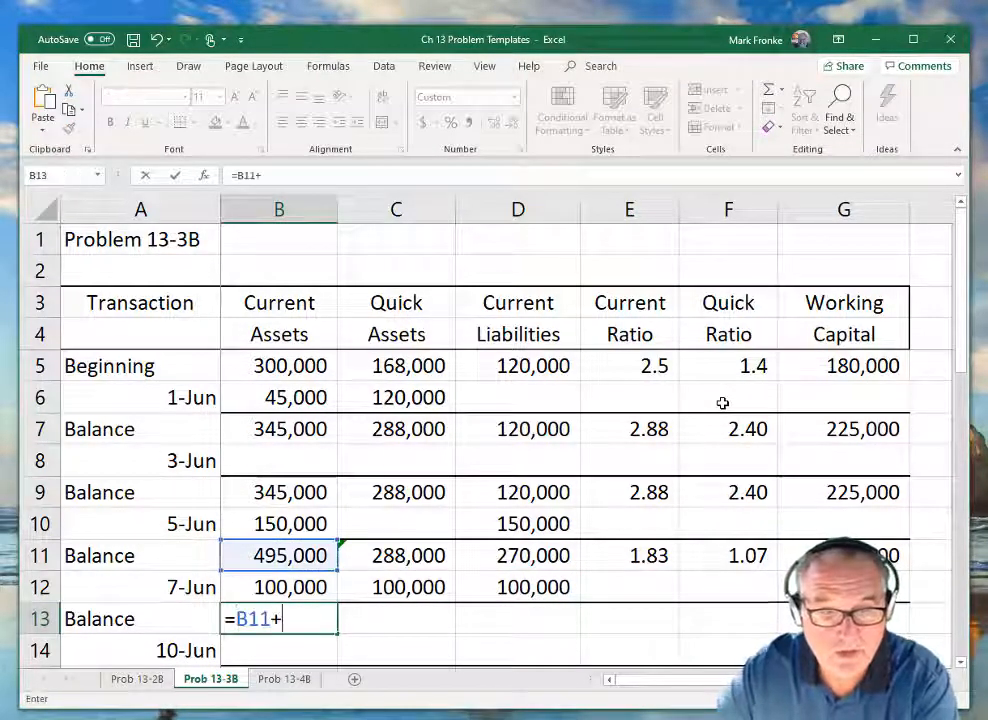
pyautogui.press('Up')
pyautogui.press('Tab')
# Calculate the balance Quick Assets in C13 with the formula =C11+C12.
pyautogui.write('=')
pyautogui.press('Up')
pyautogui.press('Up')
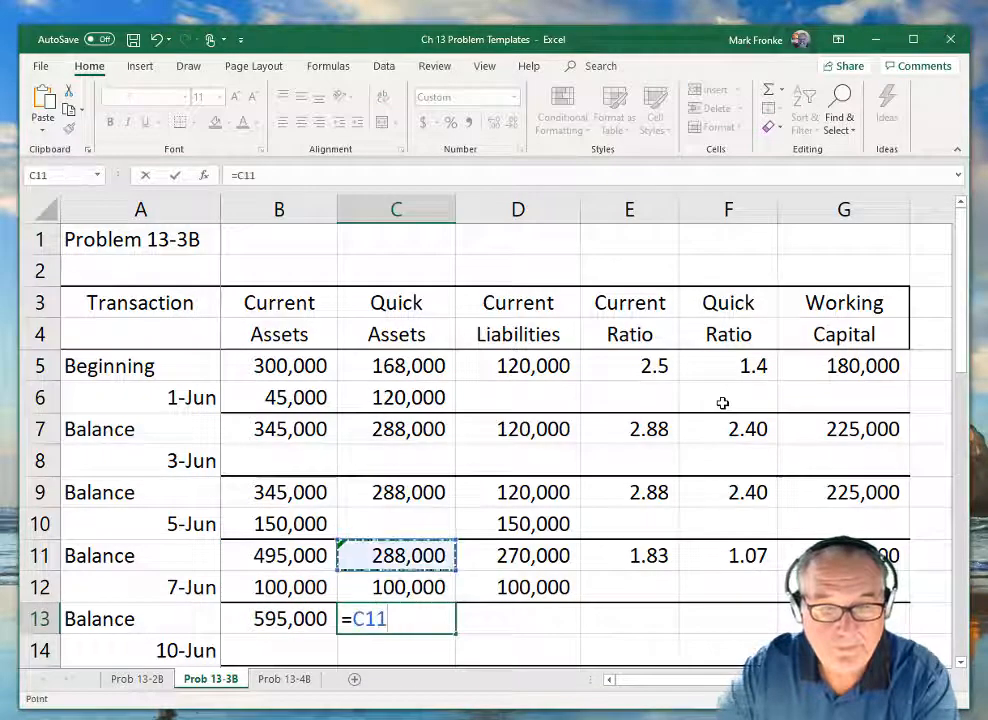
pyautogui.write('+')
pyautogui.press('Up')
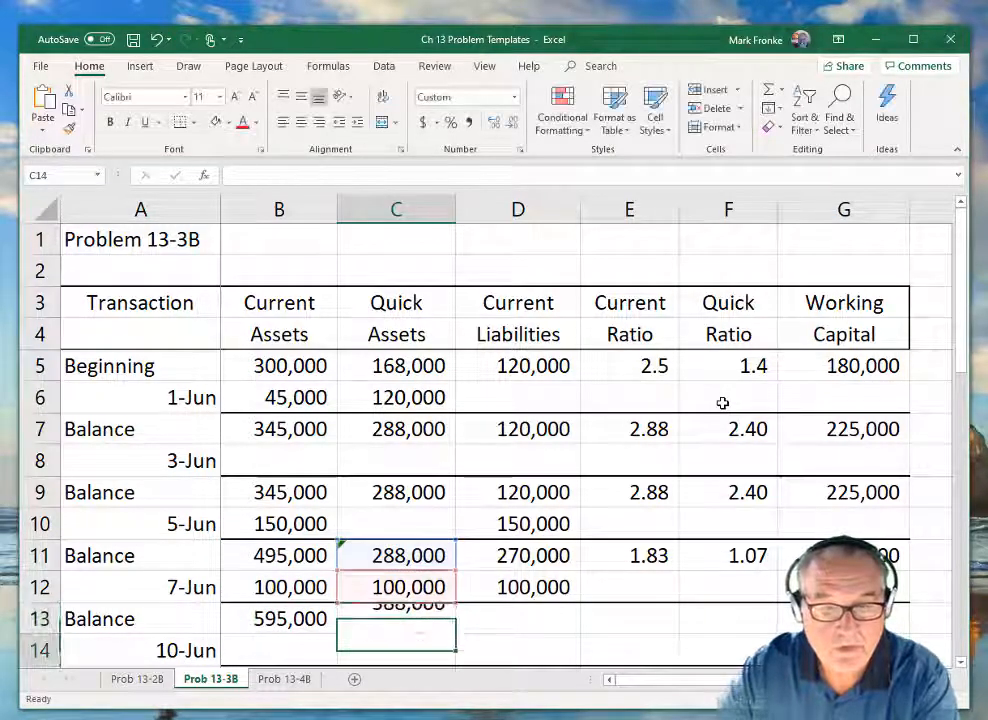
pyautogui.press('Tab')
# Calculate the balance Current Liabilities in D13 with the formula =D11+D12.
pyautogui.write('=')
pyautogui.press('Up')
pyautogui.write('+')
pyautogui.press('Up')
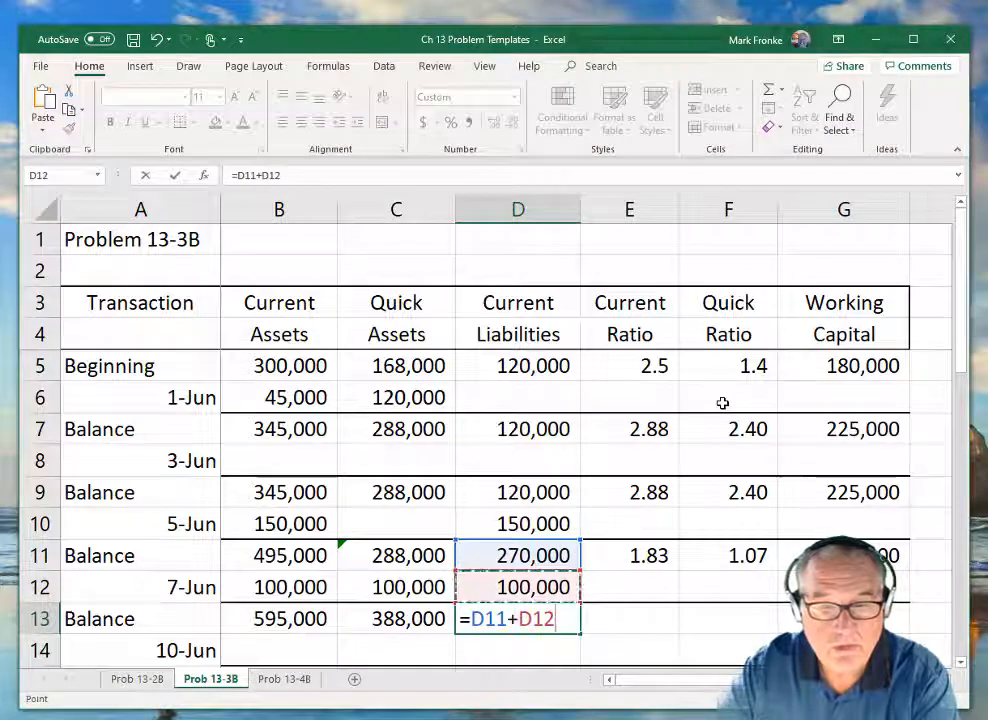
pyautogui.press('Return')
# Calculate the balance Current Ratio in E13 with the formula =B13/D13.
pyautogui.press('Up')
pyautogui.press('Right')
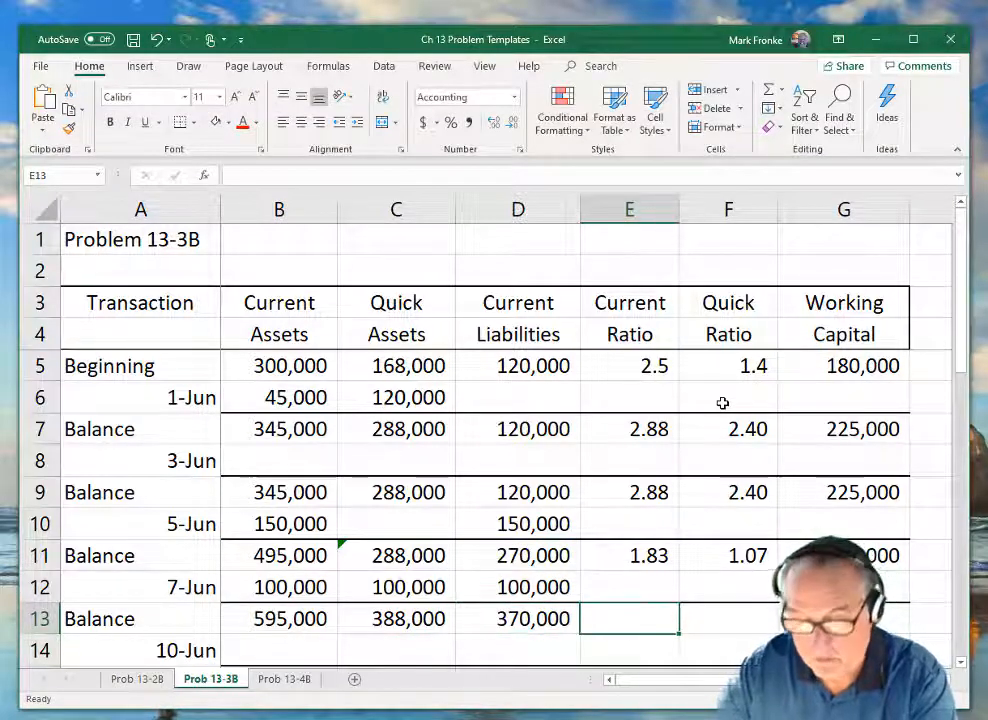
pyautogui.write('=')
pyautogui.press('Left')
pyautogui.press('Left')
pyautogui.press('Left')
pyautogui.write('/')
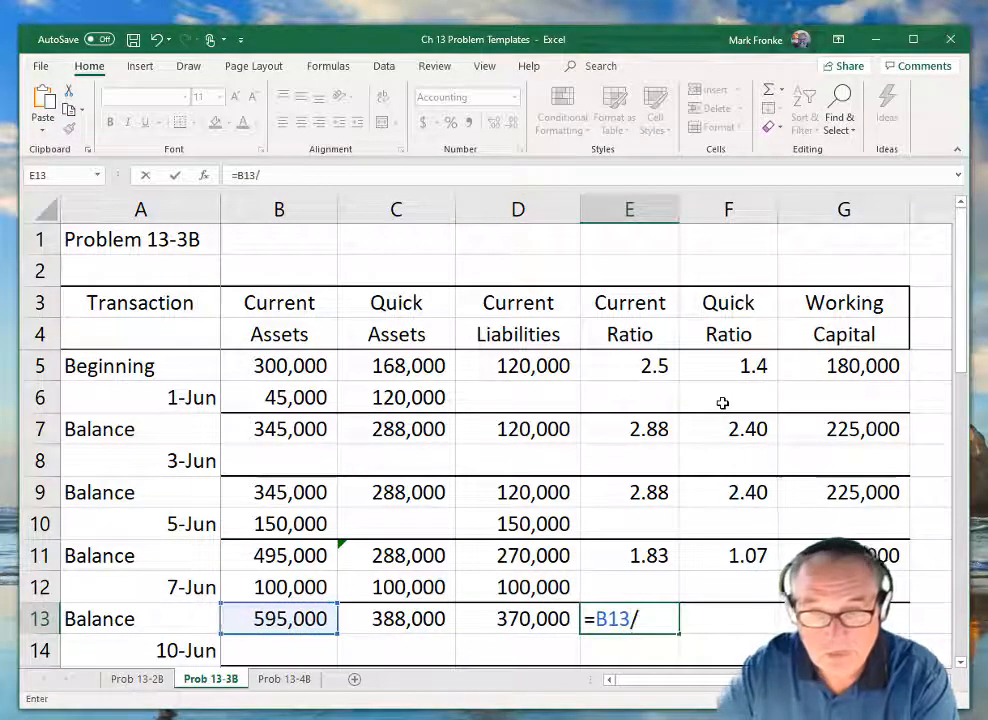
pyautogui.press('Left')
pyautogui.press('Return')
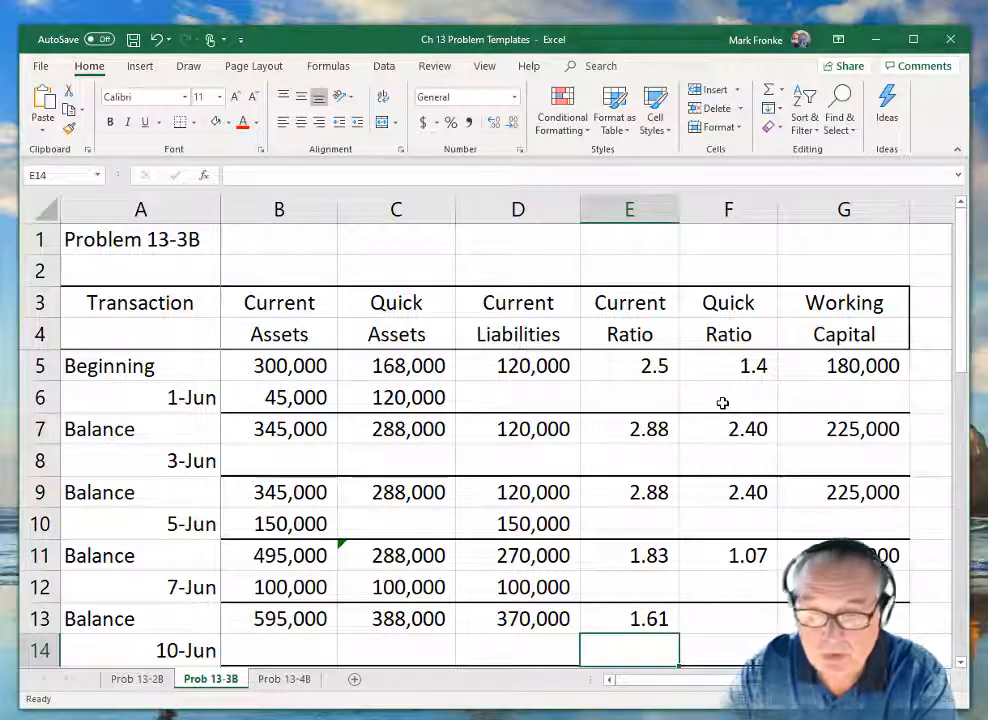
# Calculate the balance Quick Ratio in F13 with the formula =C13/D13.
pyautogui.press('Up')
pyautogui.press('Right')
pyautogui.write('=')
pyautogui.press('Left')
pyautogui.press('Left')
pyautogui.press('Left')
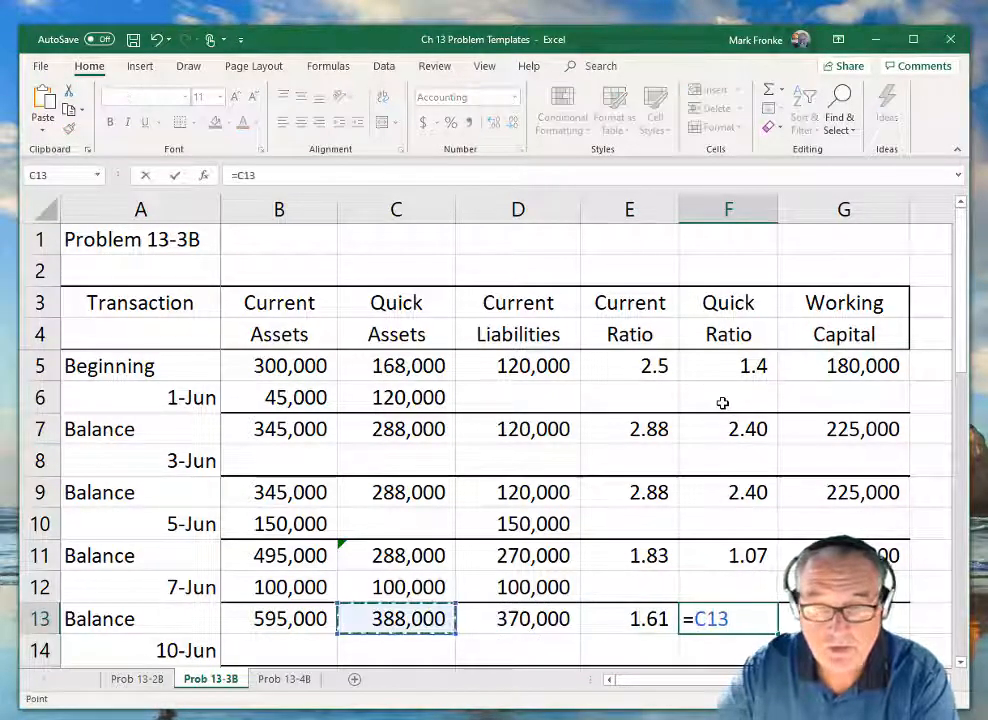
pyautogui.write('/')
pyautogui.press('Left')
pyautogui.press('Left')
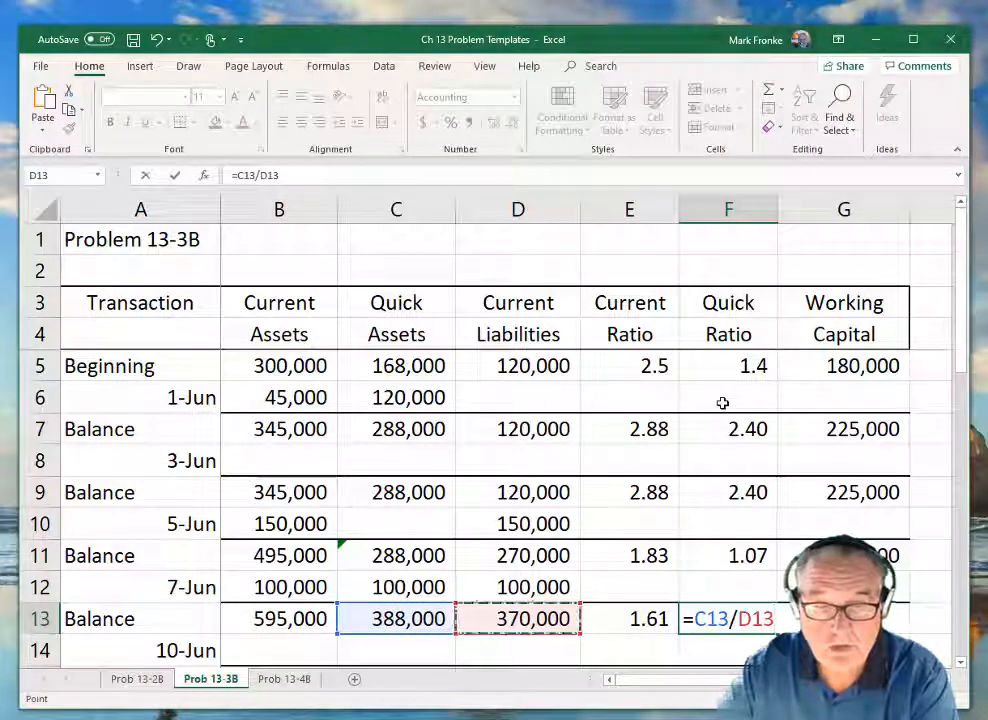
pyautogui.press('Return')
# Calculate the balance Working Capital in G13 with the formula =B13-D13.
pyautogui.press('Up')
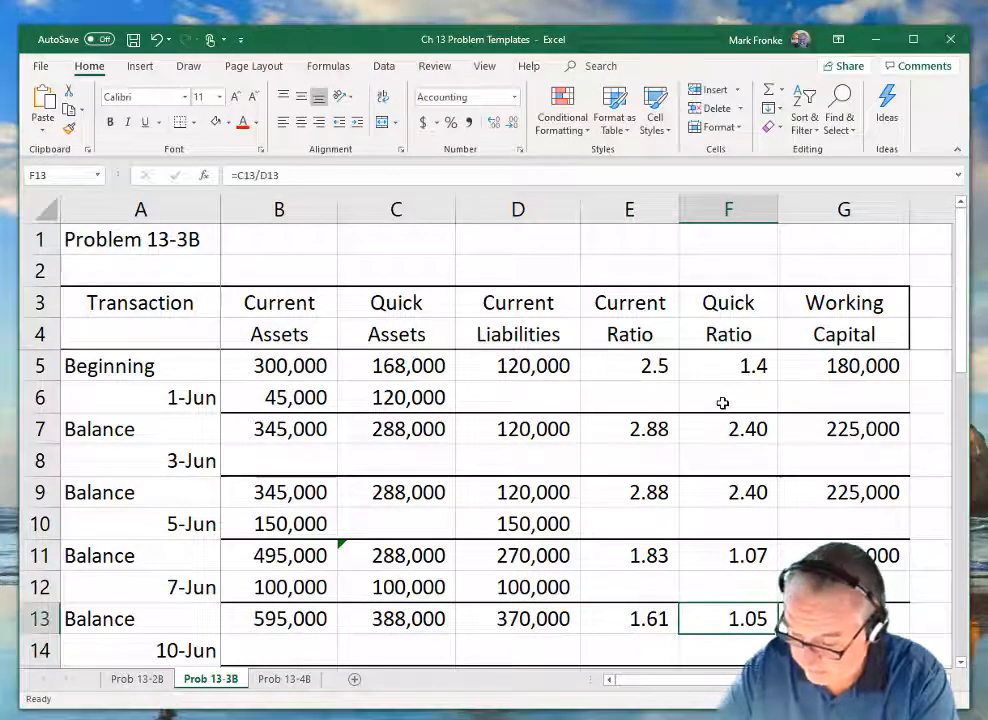
pyautogui.press('Right')
pyautogui.write('=')
pyautogui.press('Left')
pyautogui.press('Left')
pyautogui.press('Left')
pyautogui.press('Left')
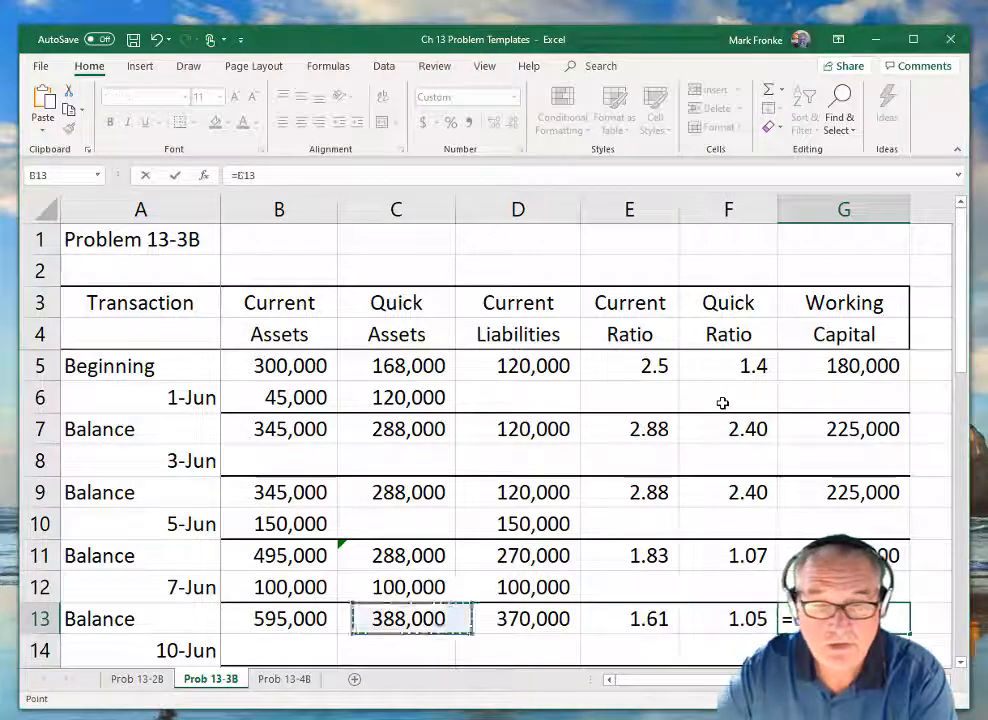
pyautogui.press('Left')
pyautogui.write('-')
pyautogui.press('Left')
pyautogui.press('Left')
pyautogui.press('Left')
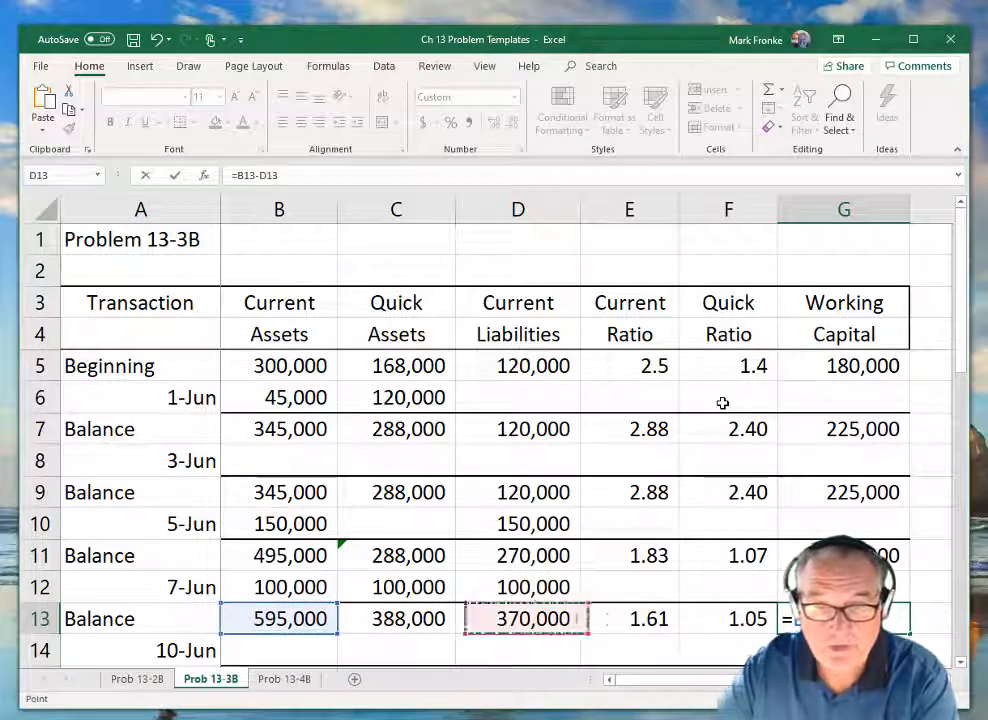
pyautogui.press('Return')
# Enter the 10-Jun changes of 120,000 in Current Assets (B14) and Quick Assets (C14).
pyautogui.press('Down')
pyautogui.press('Down')
pyautogui.press('Down')
pyautogui.press('Down')
pyautogui.press('Down')
pyautogui.press('Down')
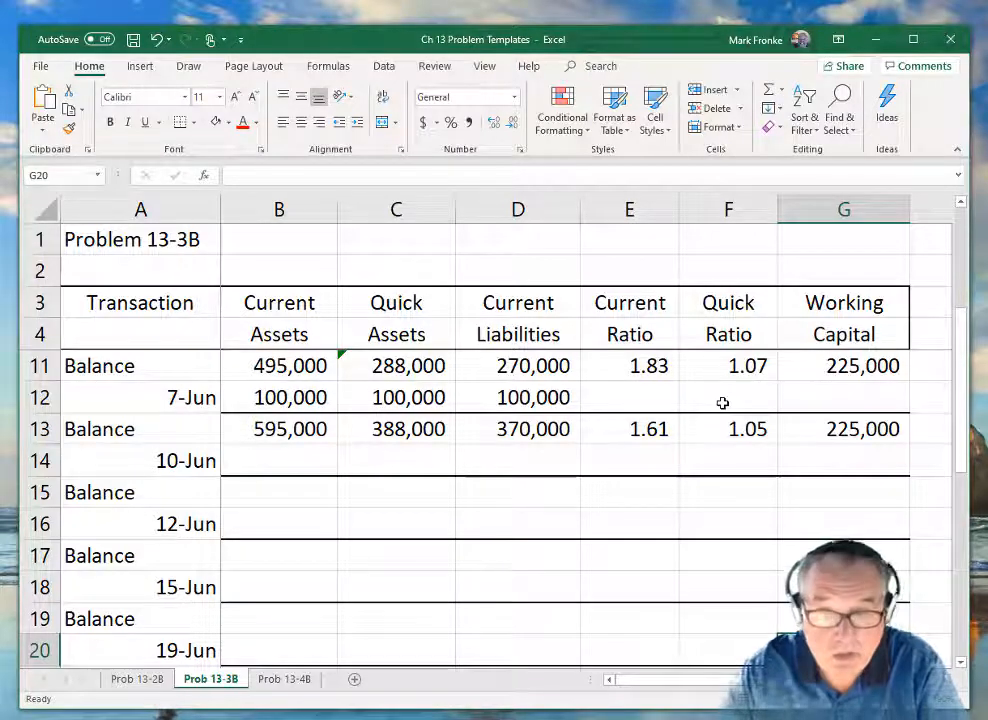
pyautogui.press('Up')
pyautogui.press('Up')
pyautogui.press('Up')
pyautogui.press('Up')
pyautogui.press('Up')
pyautogui.press('Up')
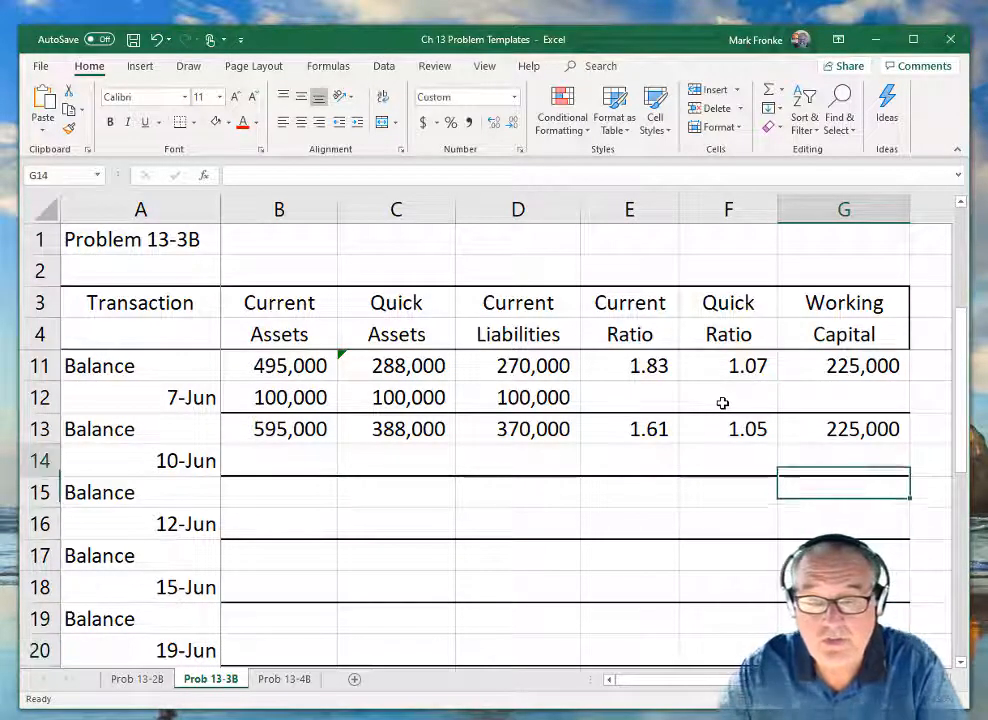
pyautogui.press('Left')
pyautogui.press('Left')
pyautogui.press('Left')
pyautogui.press('Left')
pyautogui.press('Left')
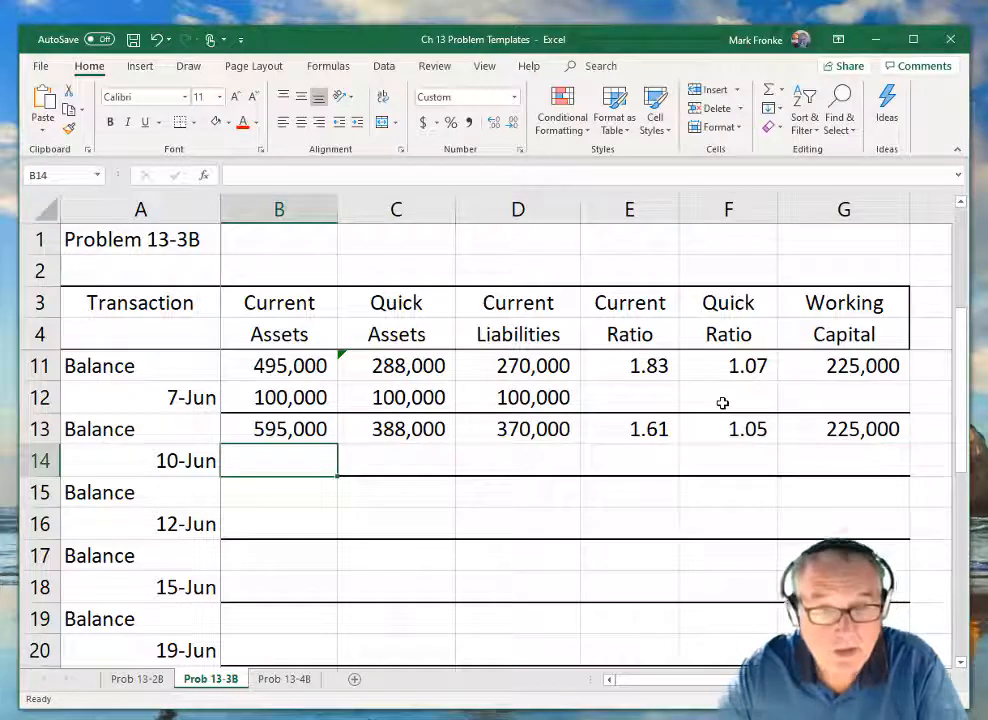
pyautogui.write('120,00')
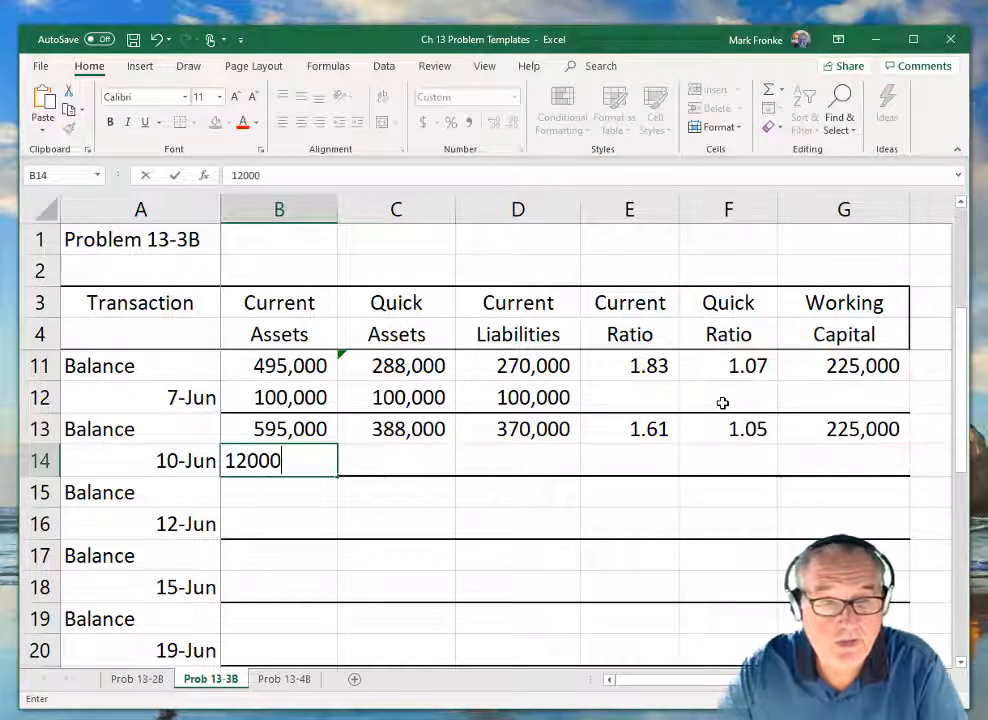
pyautogui.write('0')
pyautogui.press('Tab')
pyautogui.write('12')
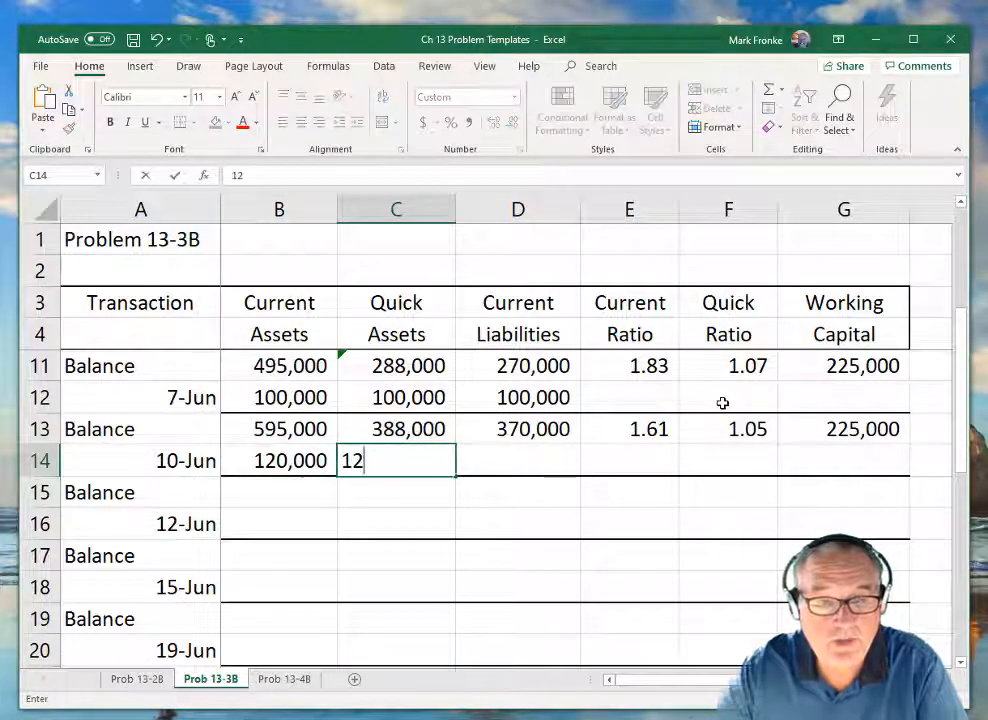
pyautogui.write('0000')
pyautogui.press('Return')
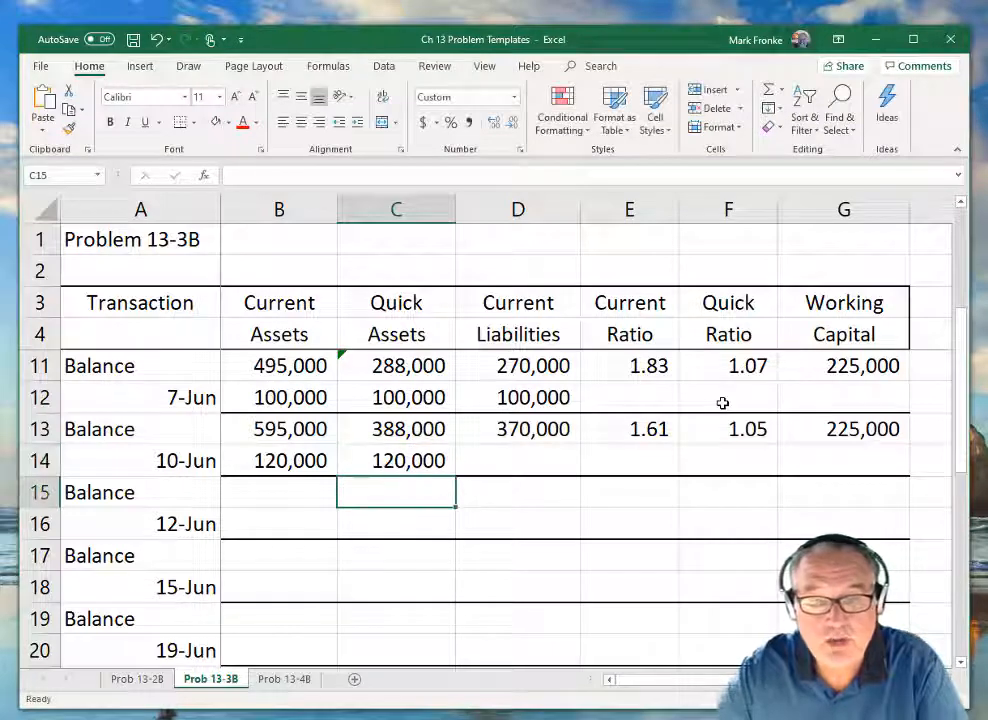
# Calculate the balance Current Assets in B15 with the formula =B13+B14.
pyautogui.press('Left')
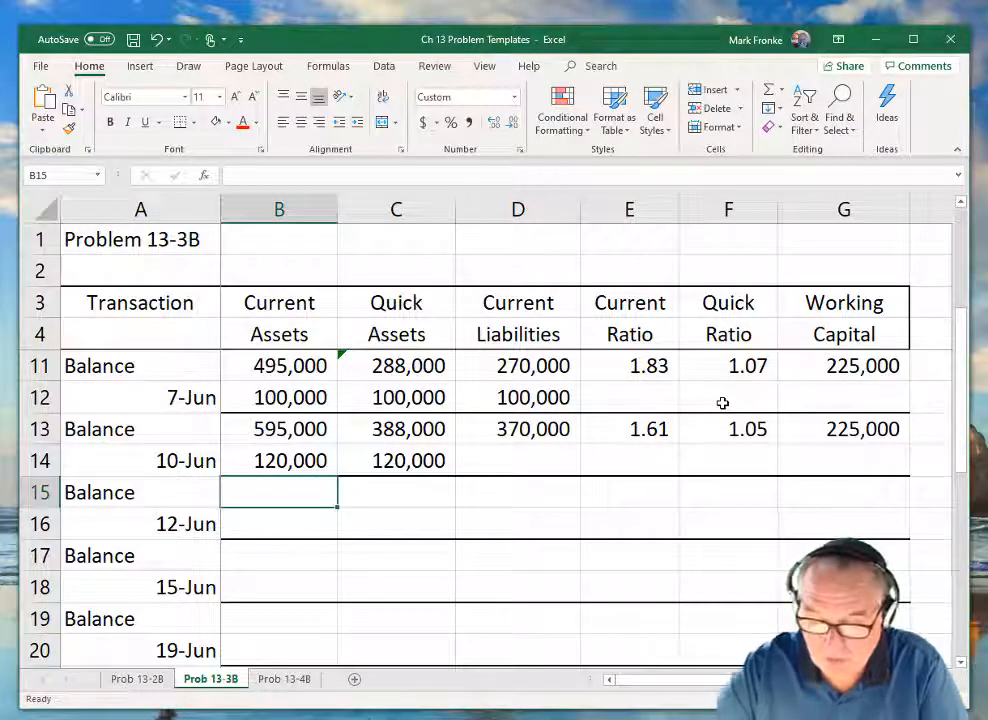
pyautogui.write('=')
pyautogui.press('Up')
pyautogui.press('Up')
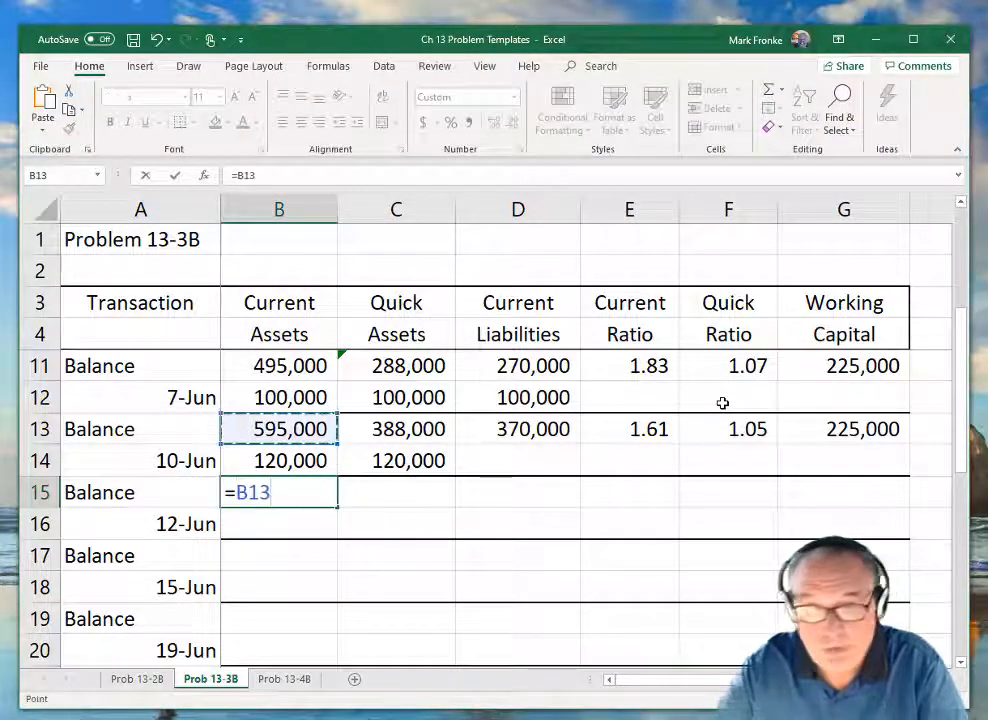
pyautogui.write('+')
# Calculate the balance Quick Assets in C15 with the formula =C13+C14.
pyautogui.press('Up')
pyautogui.press('Return')
pyautogui.press('Up')
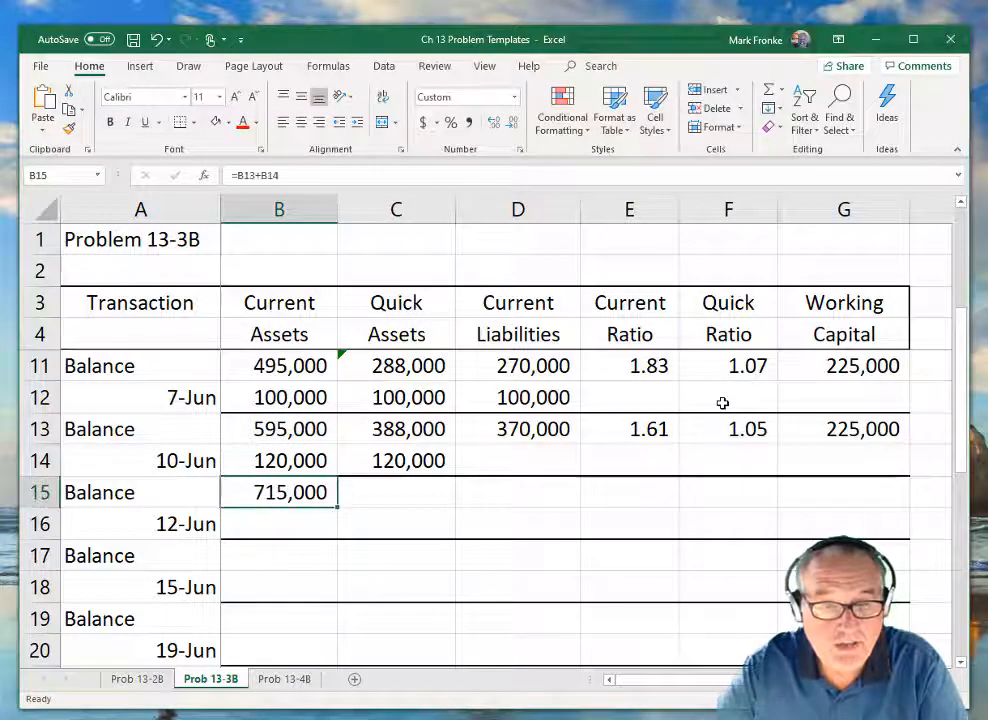
pyautogui.press('Right')
pyautogui.write('=')
pyautogui.press('Up')
pyautogui.press('Up')
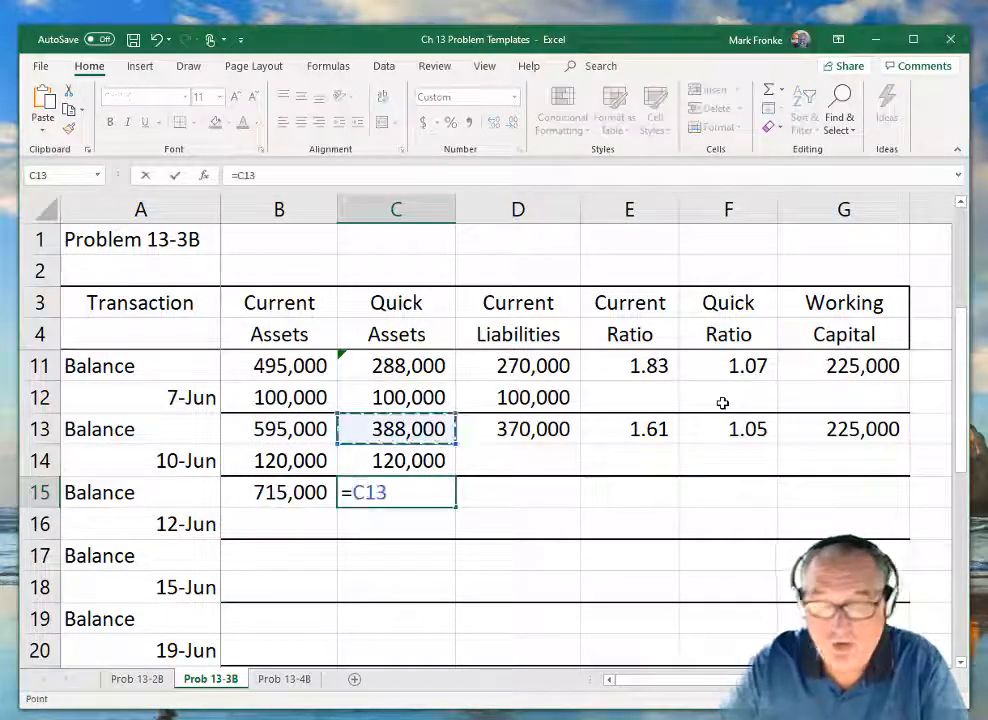
pyautogui.write('+')
# Carry the Current Liabilities balance into D15 with the formula =D13.
pyautogui.press('Up')
pyautogui.press('Return')
pyautogui.press('Up')
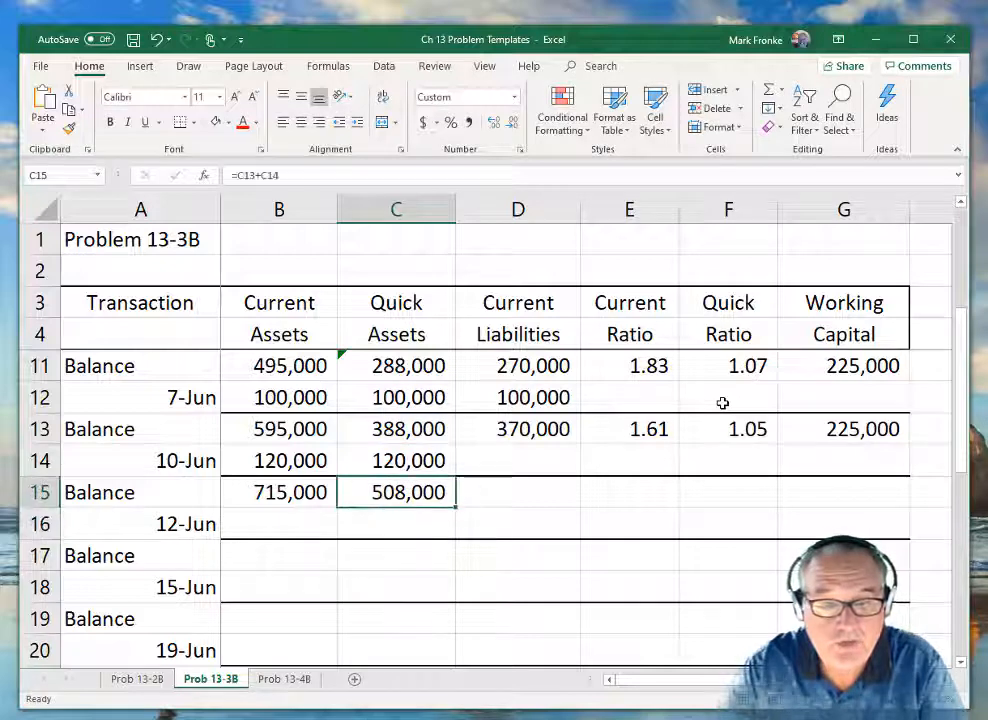
pyautogui.press('Right')
pyautogui.write('=')
pyautogui.press('Up')
pyautogui.press('Up')
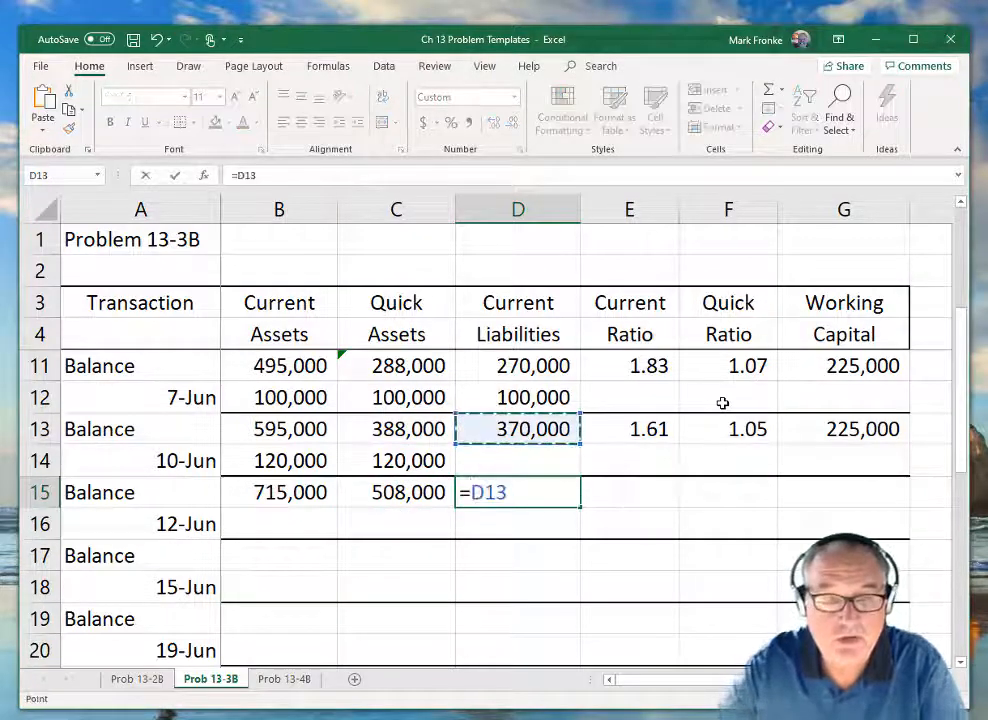
pyautogui.press('Return')
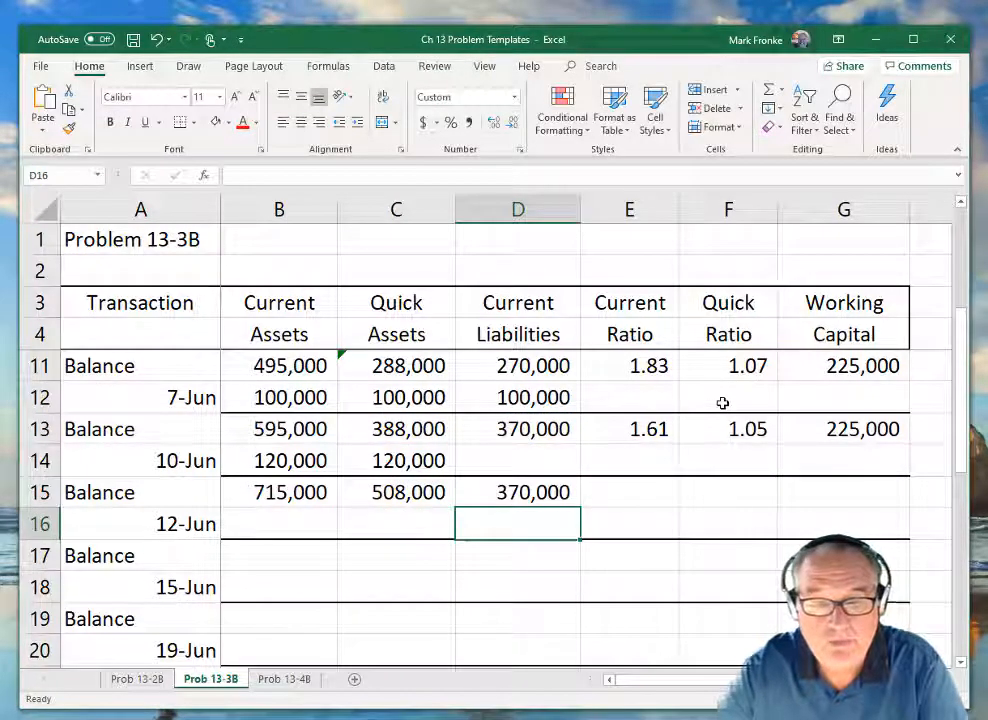
pyautogui.press('Up')
pyautogui.press('Right')
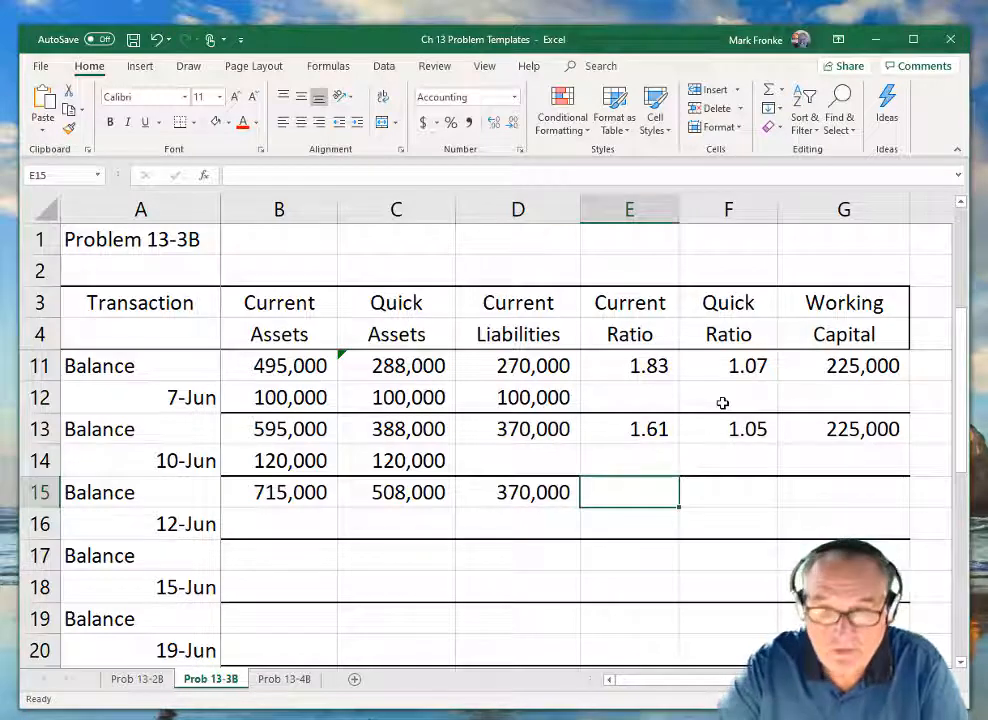
# Calculate the Current Ratio in E15 with the formula =B15/D15.
pyautogui.write('=')
pyautogui.press('Left')
pyautogui.press('Left')
pyautogui.press('Left')
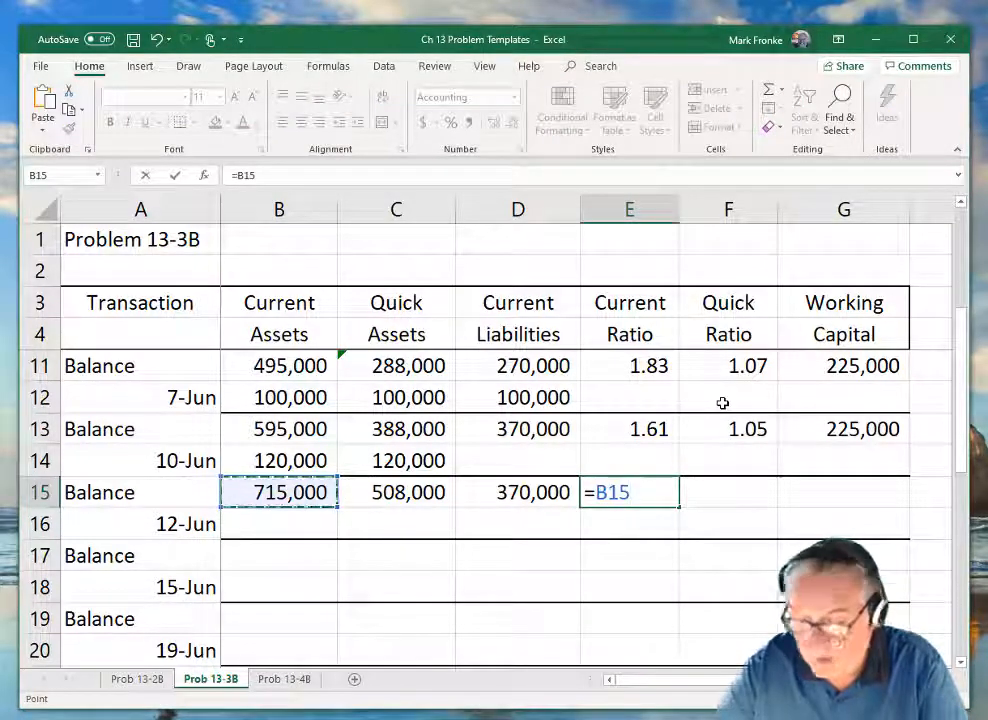
pyautogui.write('/')
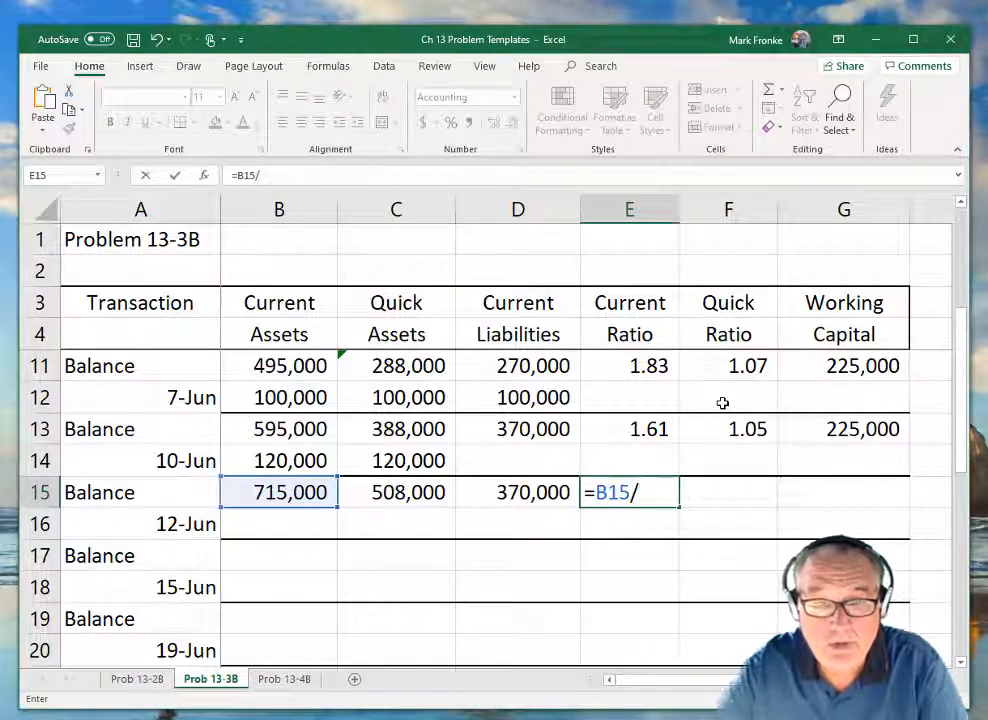
pyautogui.press('Left')
pyautogui.press('Return')
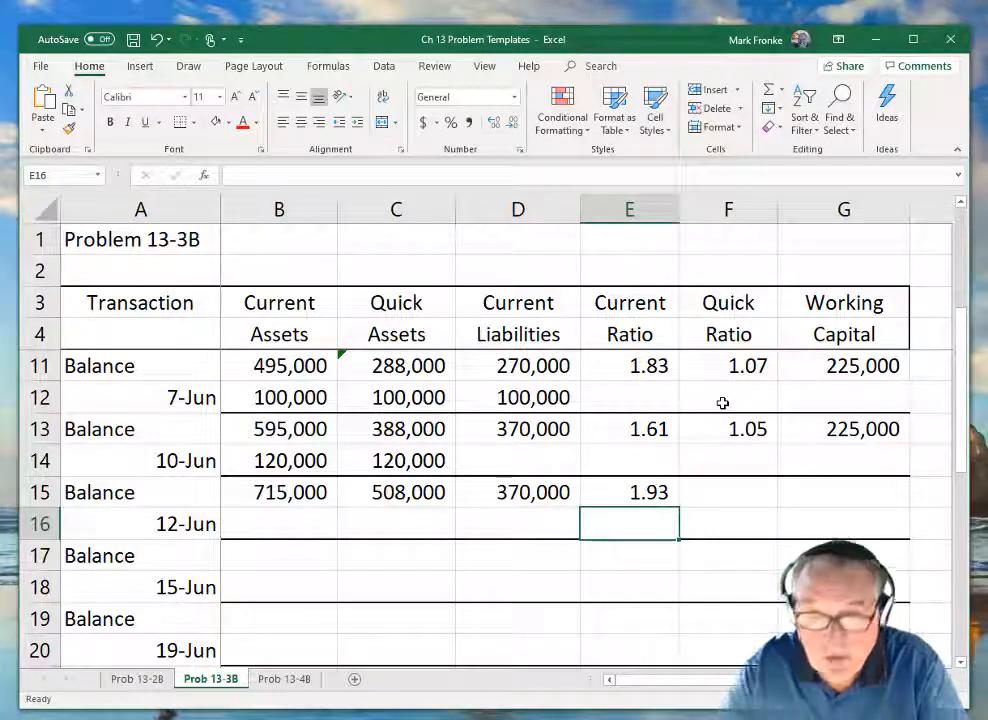
# Calculate the Quick Ratio in F15 with the formula =C15/D15.
pyautogui.press('Up')
pyautogui.press('Right')
pyautogui.write('=')
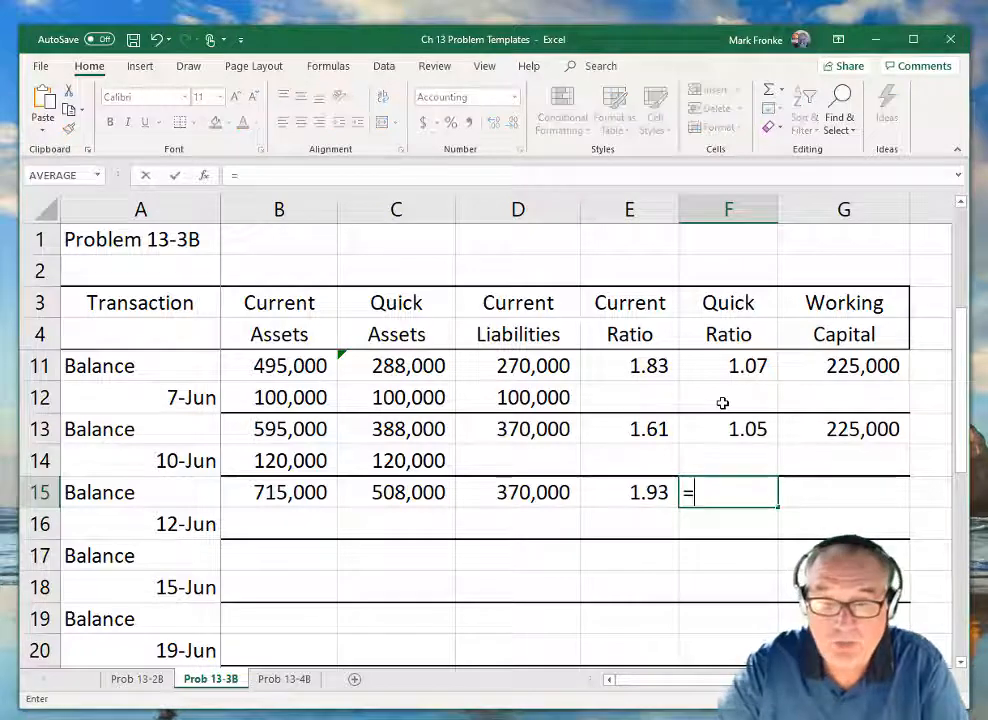
pyautogui.press('Left')
pyautogui.press('Left')
pyautogui.press('Left')
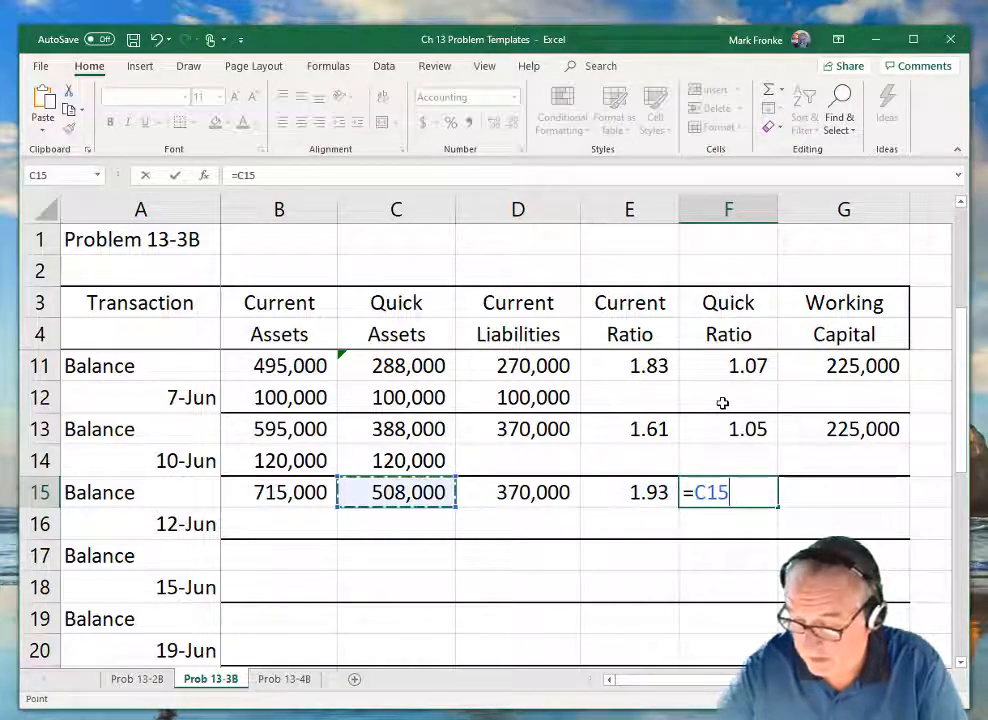
pyautogui.write('/')
pyautogui.press('Left')
pyautogui.press('Left')
pyautogui.press('Return')
# Calculate the Working Capital in G15 with the formula =B15-D15.
pyautogui.press('Up')
pyautogui.press('Right')
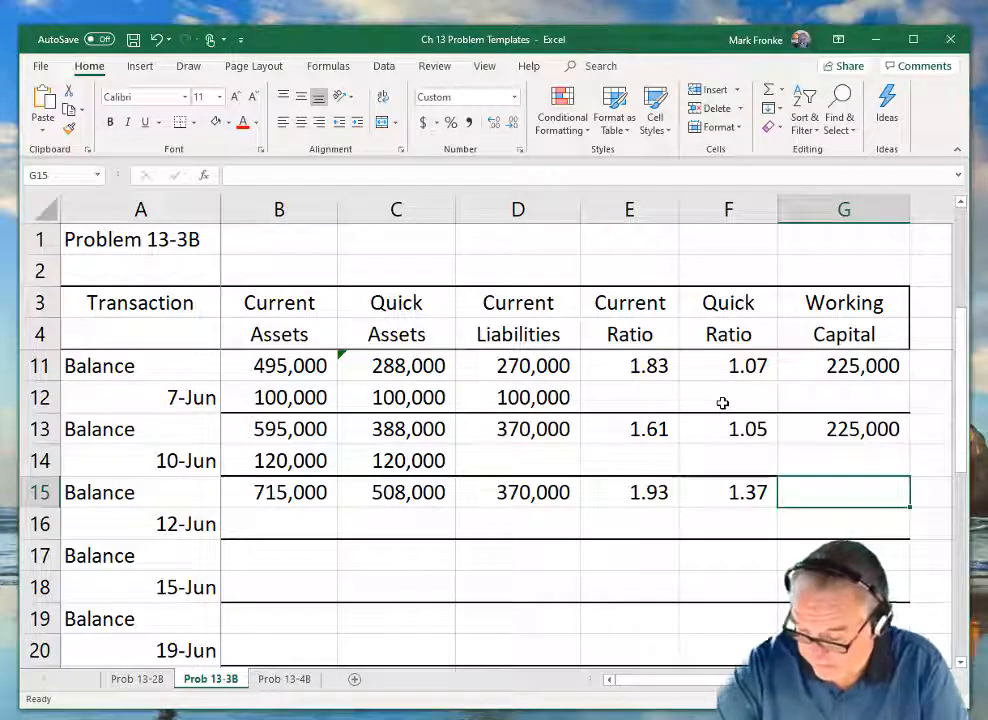
pyautogui.write('=')
pyautogui.press('Left')
pyautogui.press('Left')
pyautogui.press('Left')
pyautogui.press('Left')
pyautogui.press('Left')
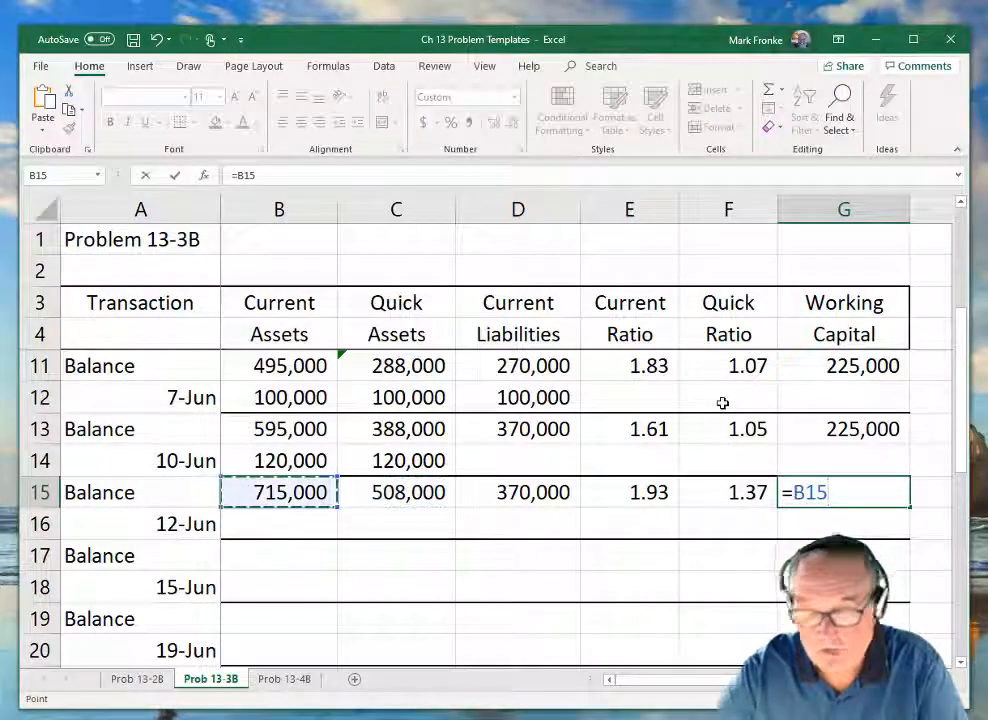
pyautogui.write('-')
pyautogui.press('Left')
pyautogui.press('Left')
pyautogui.press('Left')
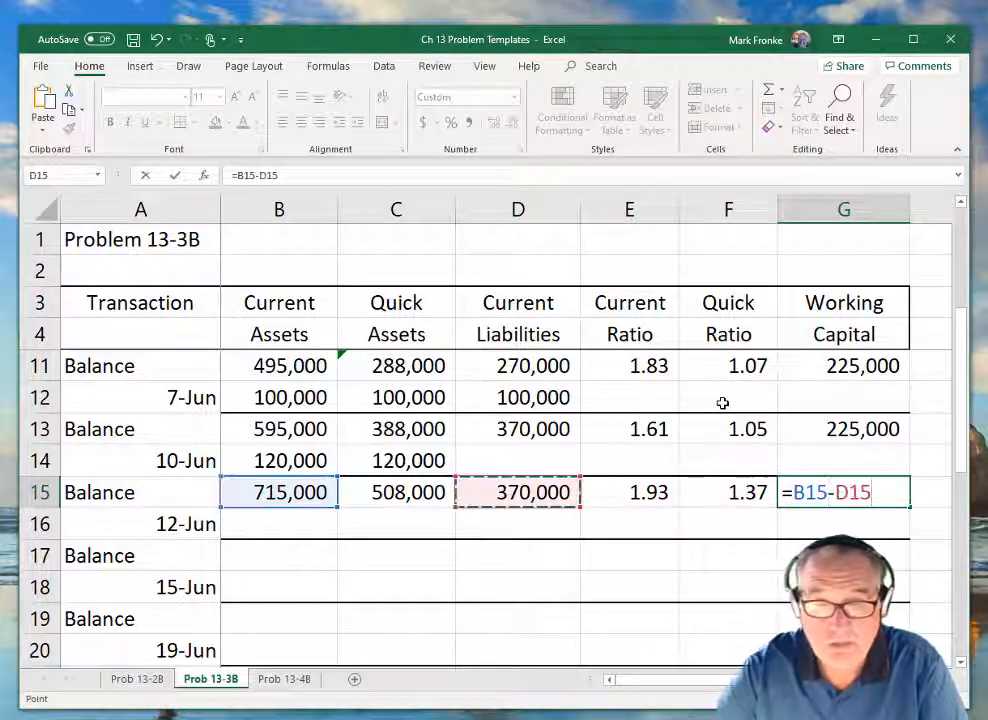
pyautogui.press('Return')
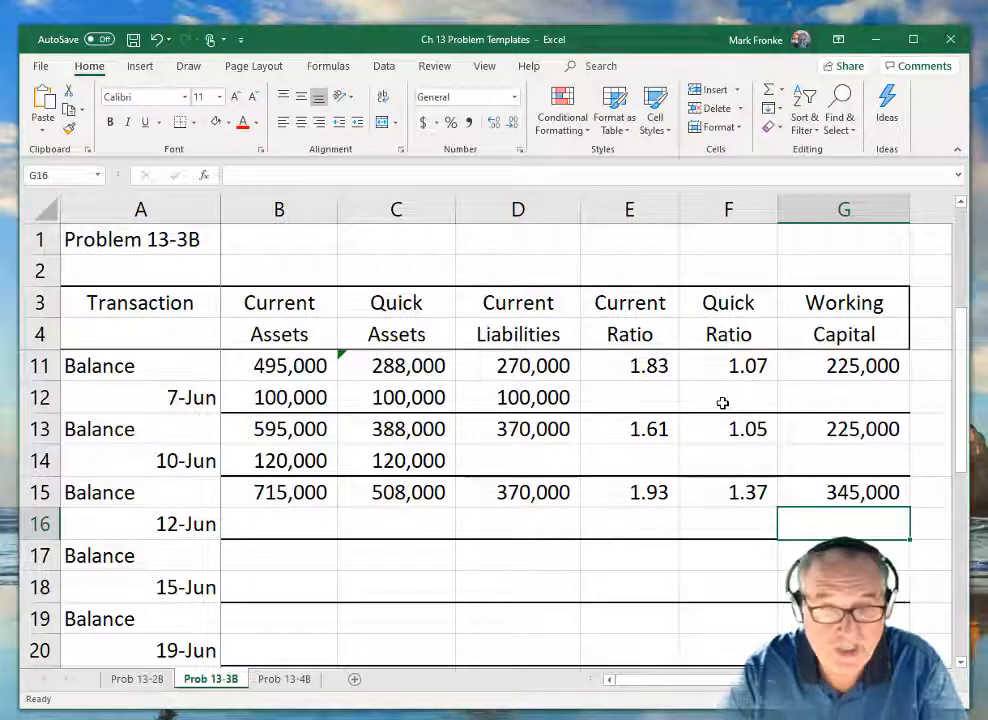
# Enter the 12-Jun changes of -275000 in Current Assets (B16) and Quick Assets (C16).
pyautogui.press('Left')
pyautogui.press('Left')
pyautogui.press('Left')
pyautogui.press('Left')
pyautogui.press('Left')
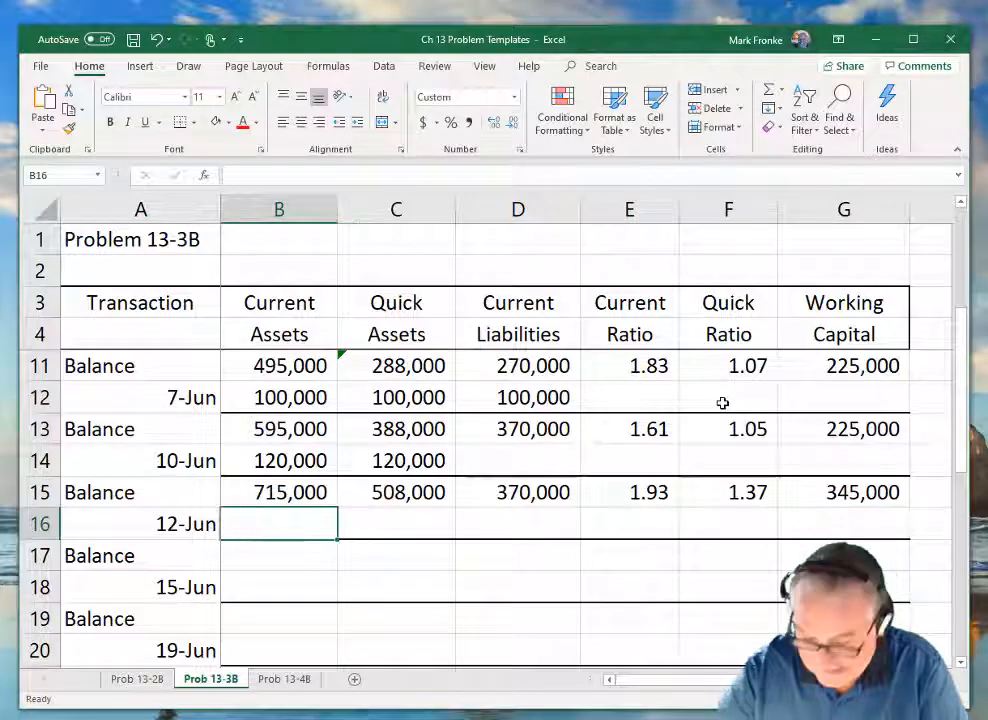
pyautogui.write('-27')
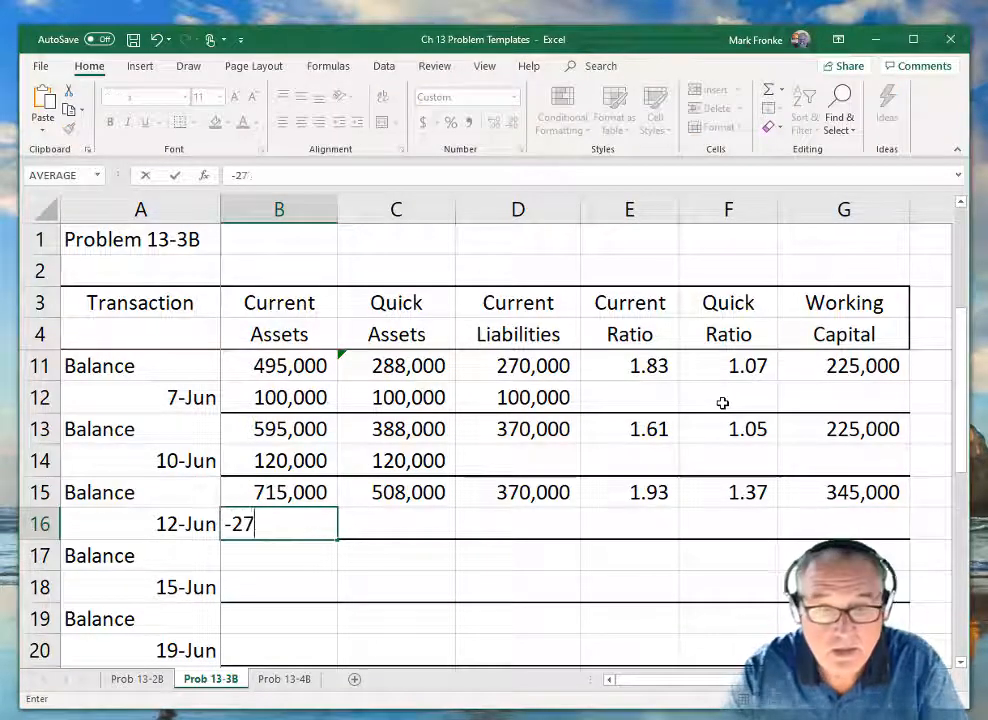
pyautogui.write('5000')
pyautogui.press('Tab')
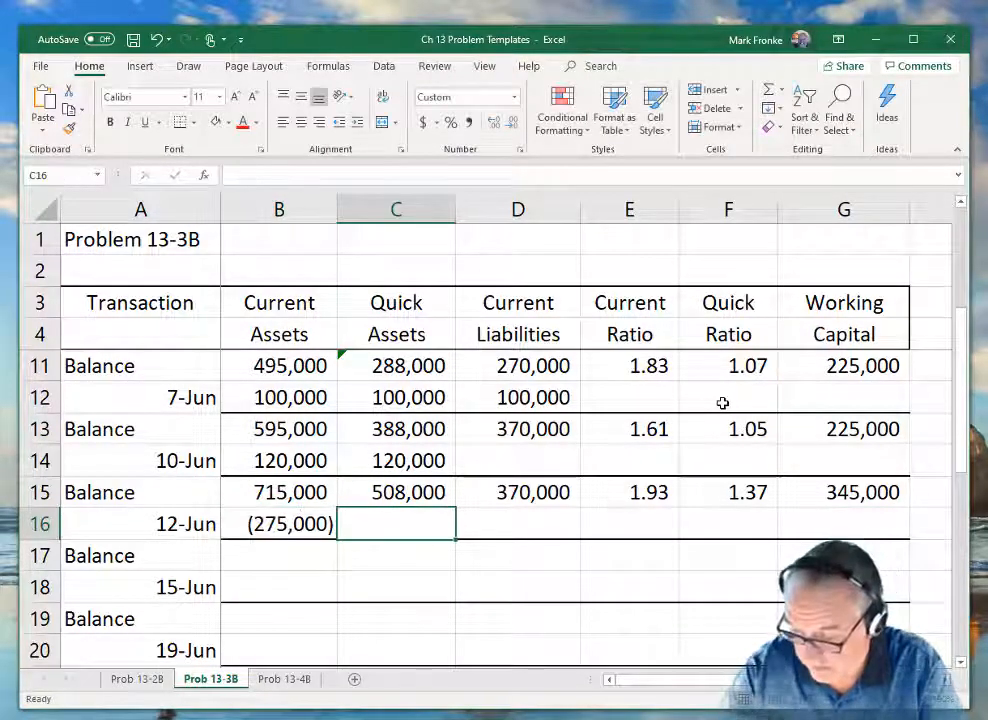
pyautogui.write('-275000')
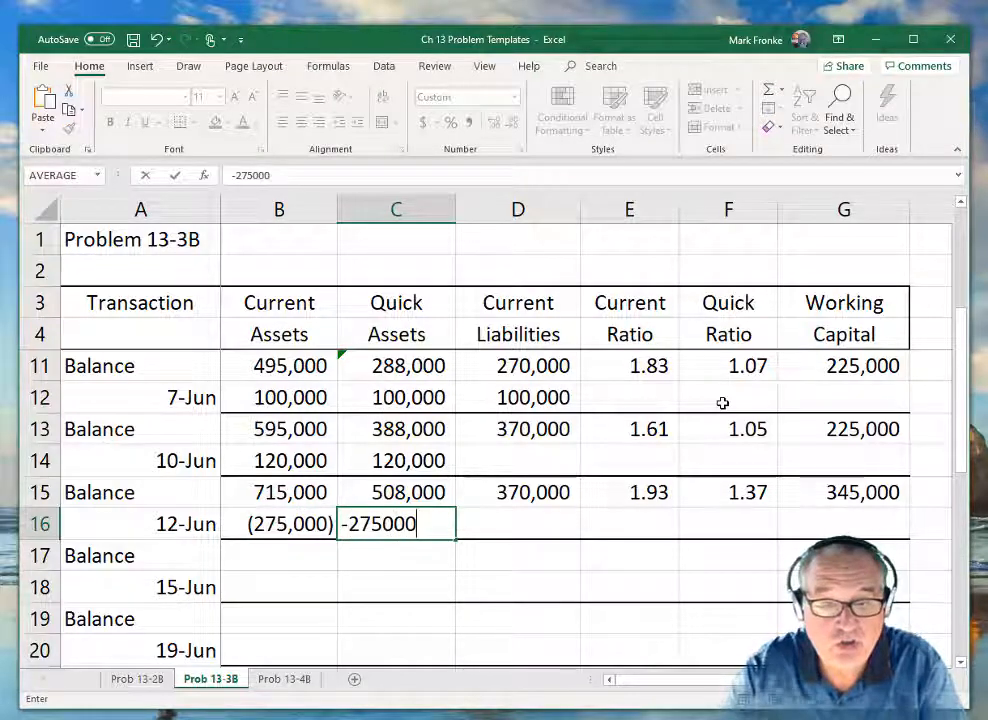
pyautogui.press('Return')
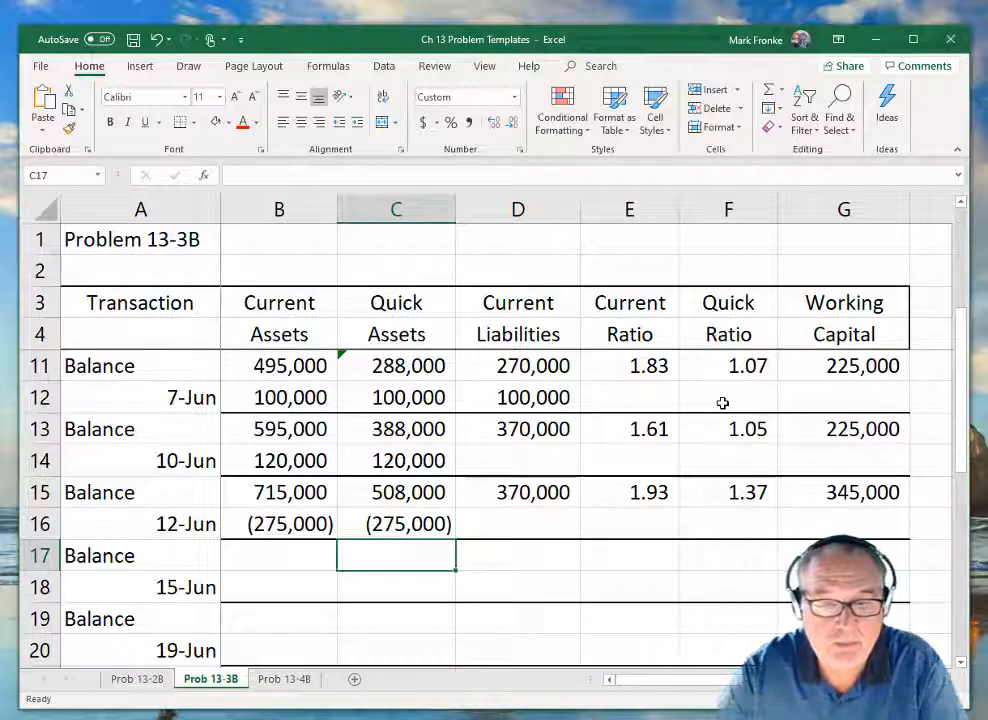
# Calculate the balance Current Assets in B17 with the formula =B15+B16.
pyautogui.press('Left')
pyautogui.write('=')
pyautogui.press('Up')
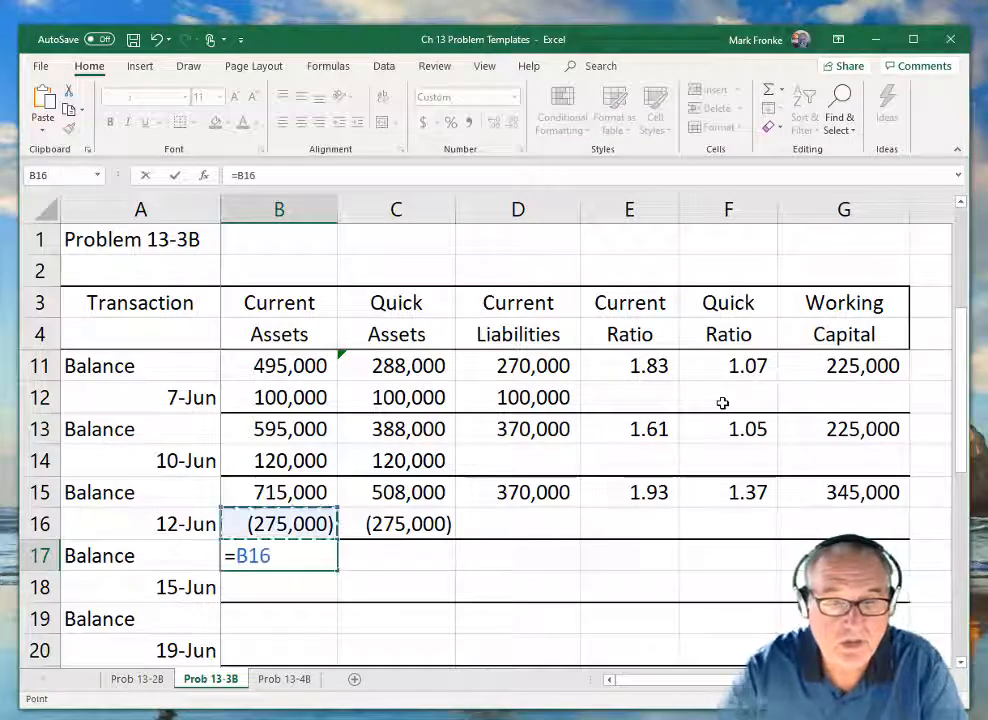
pyautogui.press('Up')
pyautogui.write('+')
pyautogui.press('Up')
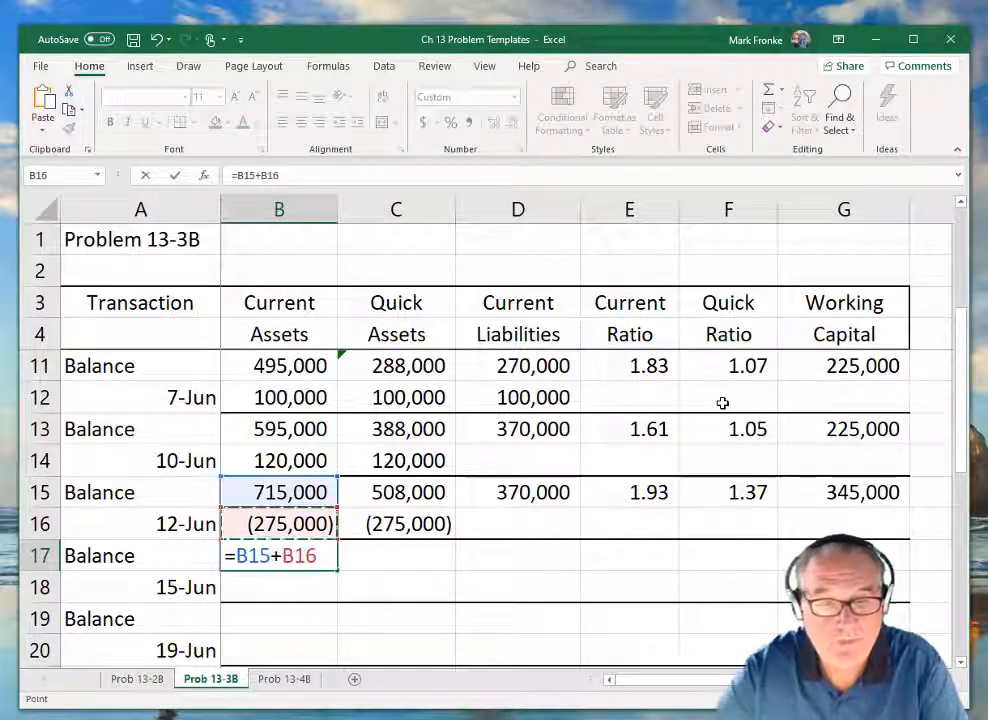
pyautogui.press('Return')
# Calculate the balance Quick Assets in C17 with the formula =C15+C16.
pyautogui.press('Up')
pyautogui.press('Right')
pyautogui.write('=')
pyautogui.press('Up')
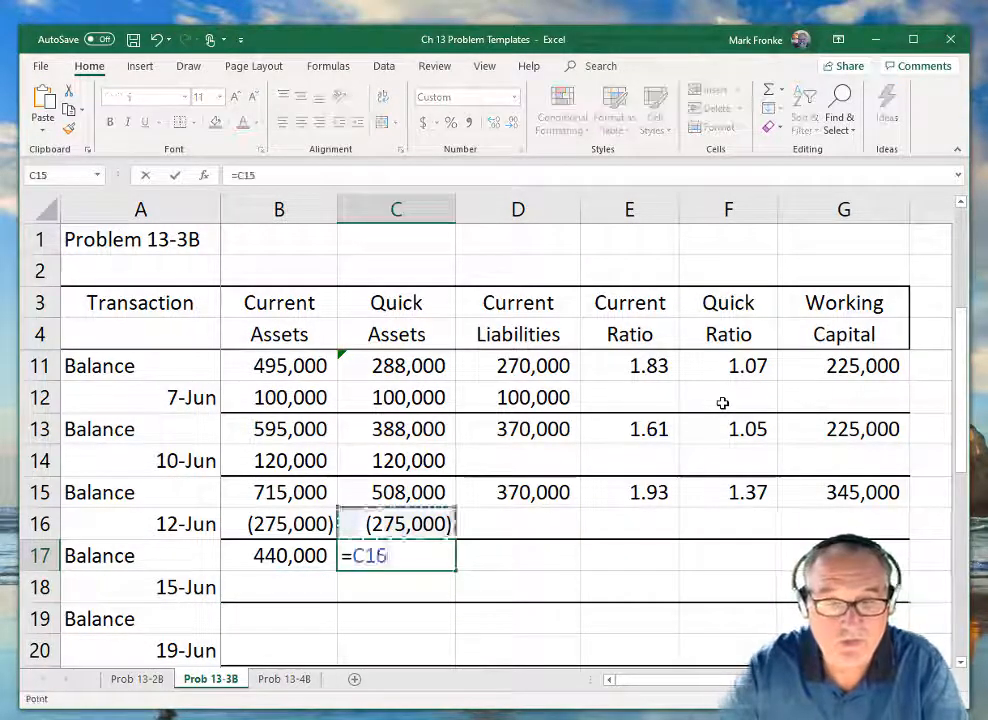
pyautogui.press('Up')
pyautogui.write('+')
pyautogui.press('Up')
pyautogui.press('Return')
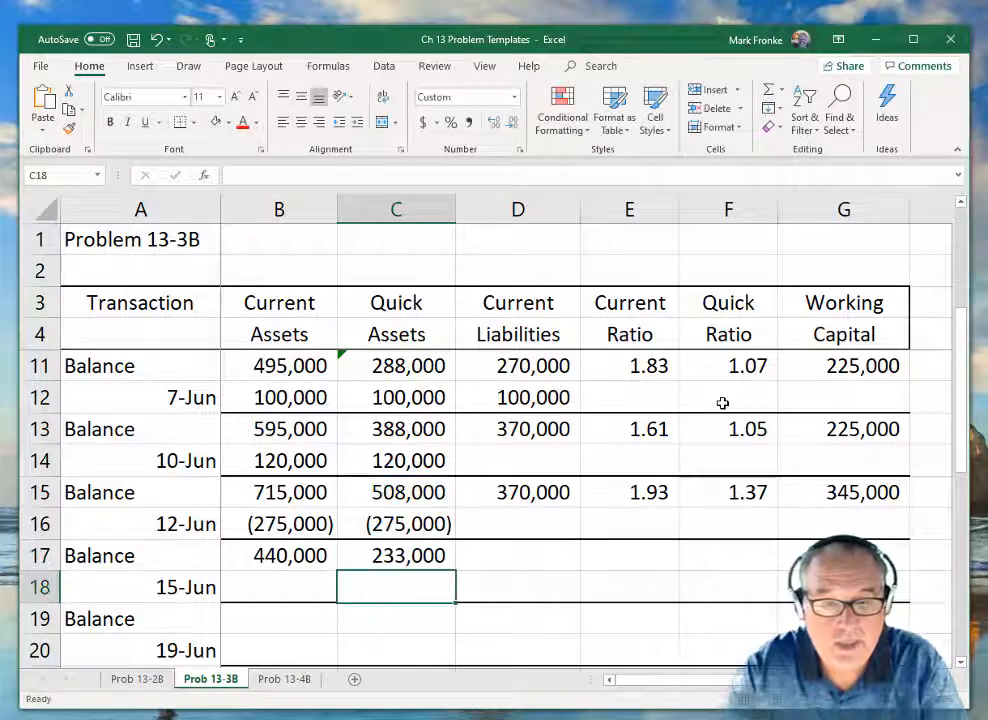
# Carry the Current Liabilities balance into D17 with the formula =D15.
pyautogui.press('Up')
pyautogui.press('Right')
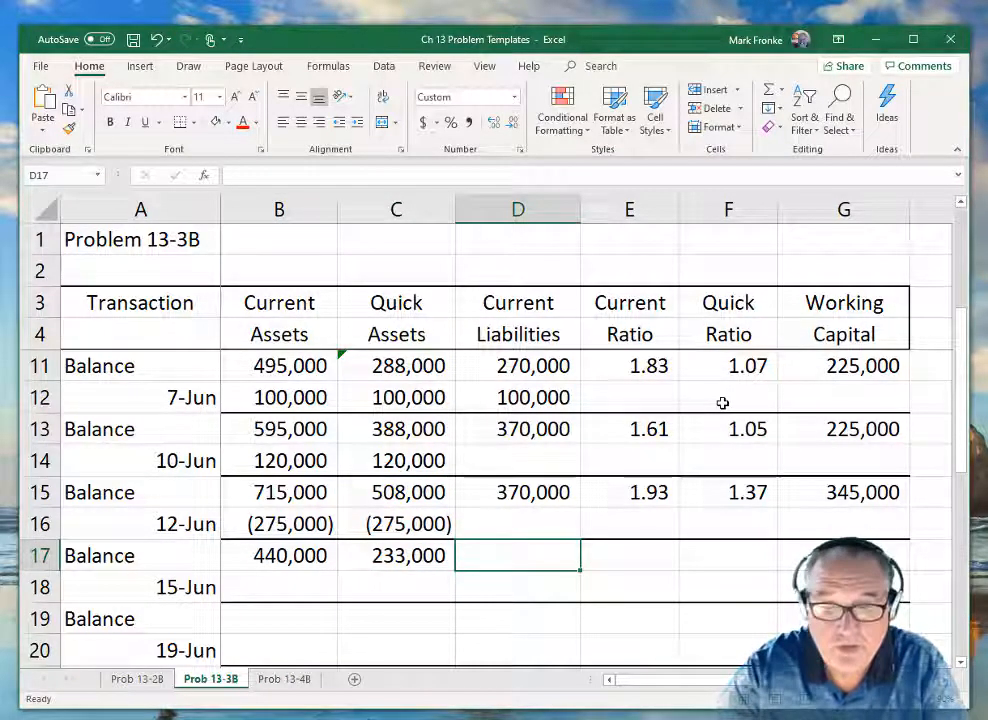
pyautogui.write('=')
pyautogui.press('Up')
# Calculate the Current Ratio in E17 with the formula =B17/D17.
pyautogui.press('Up')
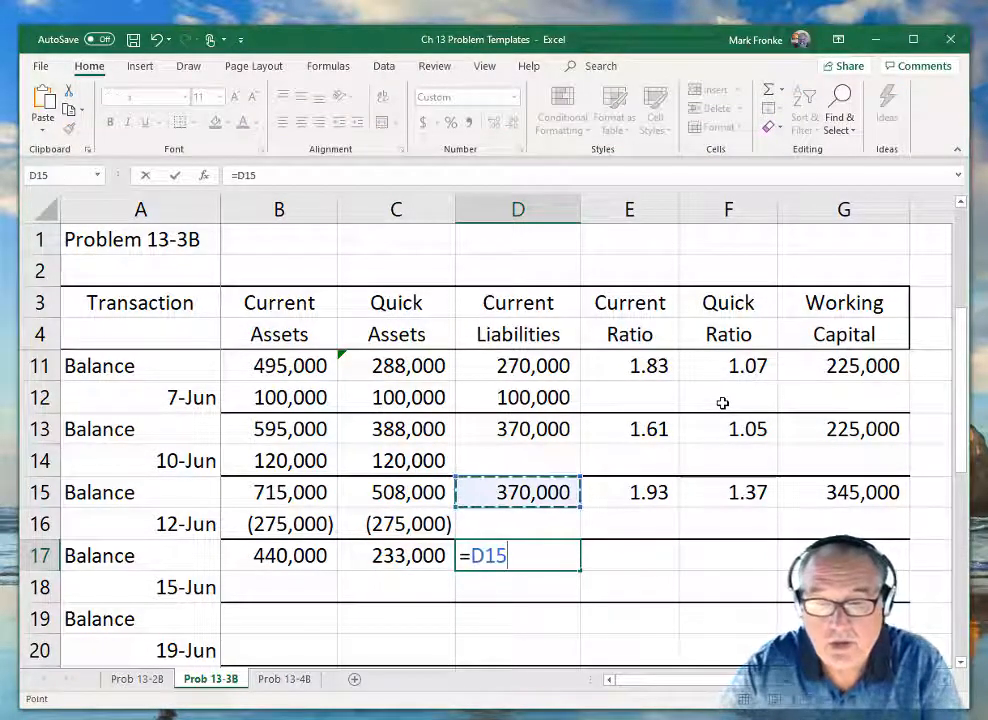
pyautogui.press('Return')
pyautogui.press('Up')
pyautogui.press('Right')
pyautogui.write('=')
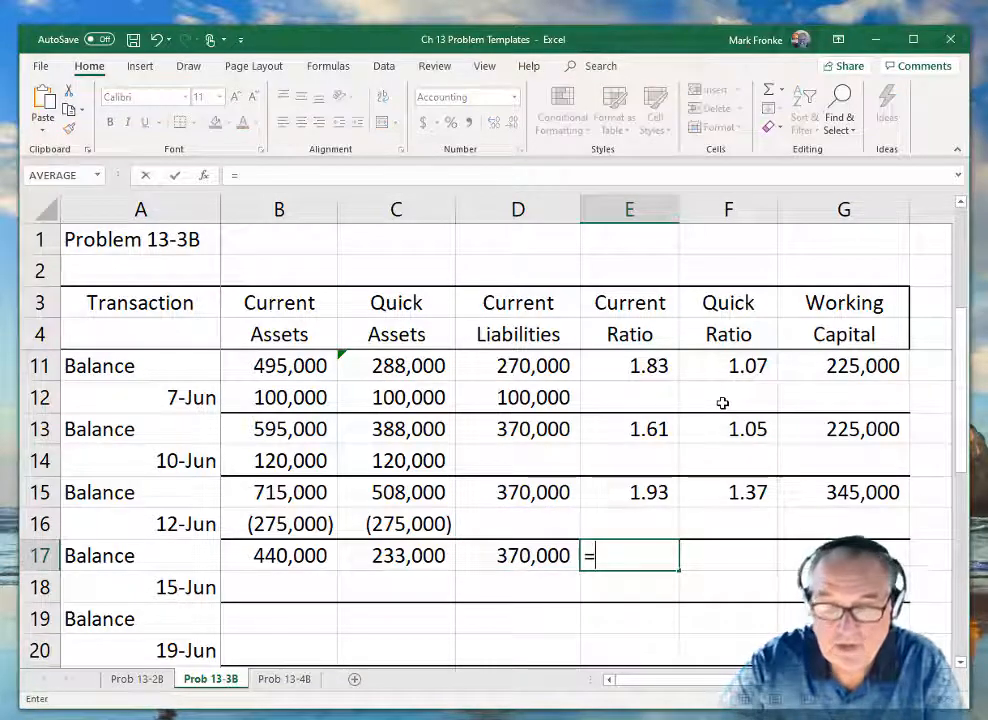
pyautogui.press('Left')
pyautogui.press('Left')
pyautogui.press('Left')
pyautogui.write('/')
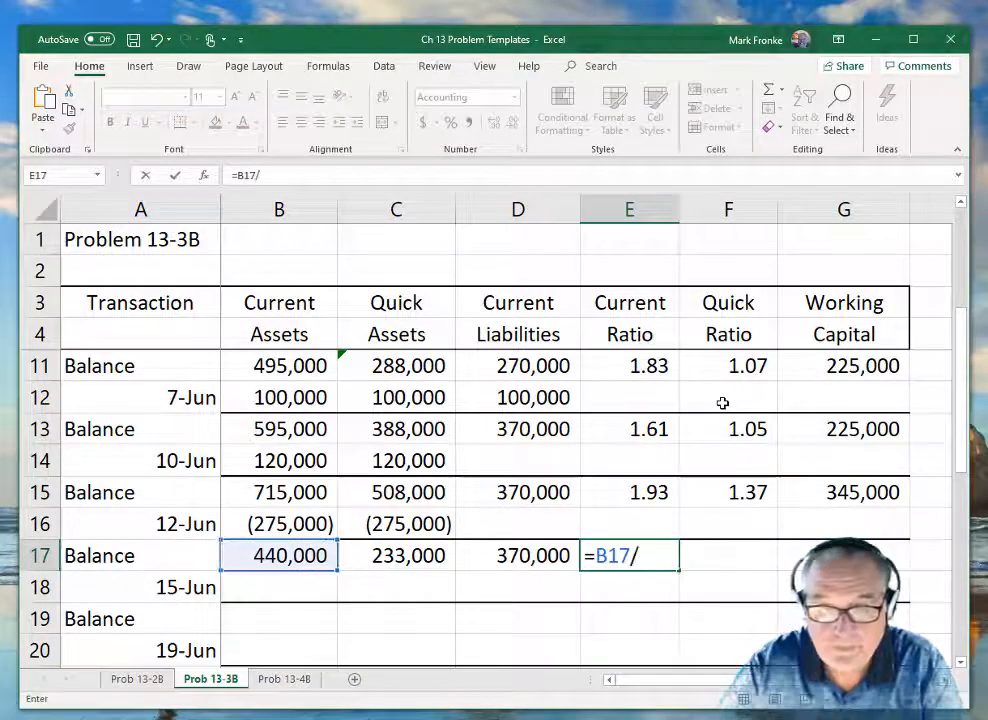
pyautogui.press('Left')
pyautogui.press('Return')
# Calculate the Quick Ratio in F17 with the formula =C17/D17.
pyautogui.press('Up')
pyautogui.press('Right')
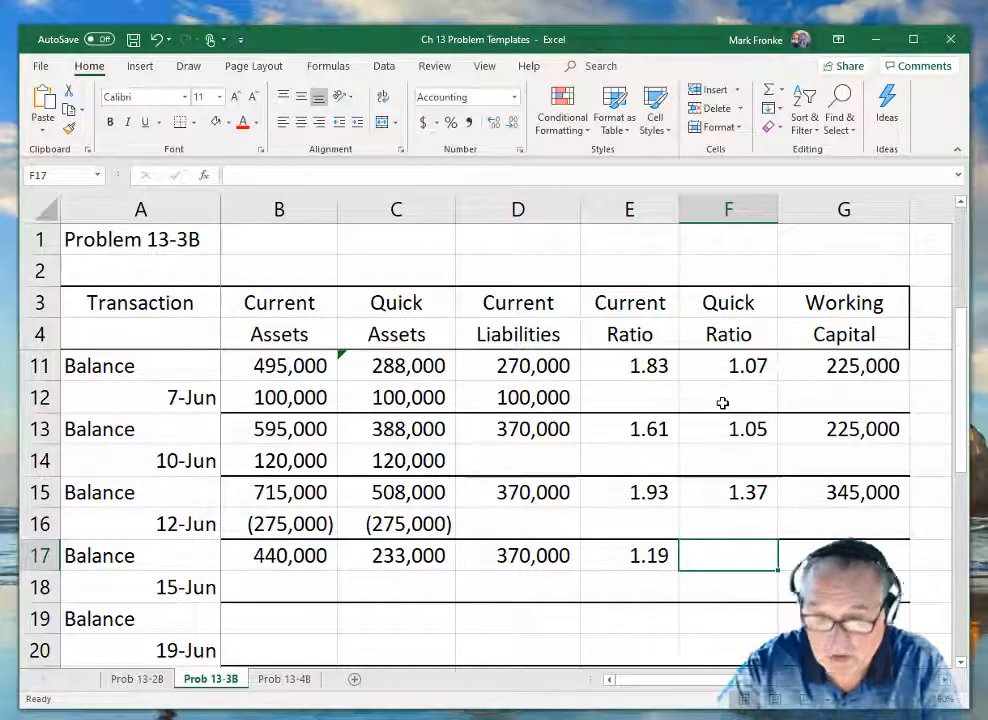
pyautogui.write('=')
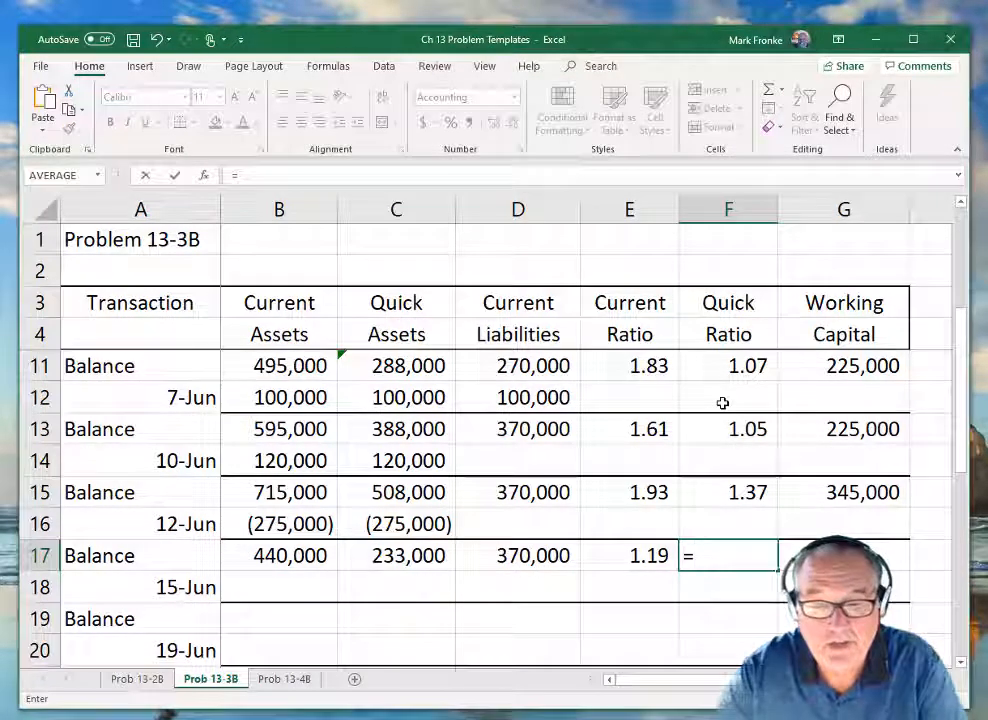
pyautogui.press('Left')
pyautogui.press('Left')
pyautogui.press('Left')
pyautogui.write('/')
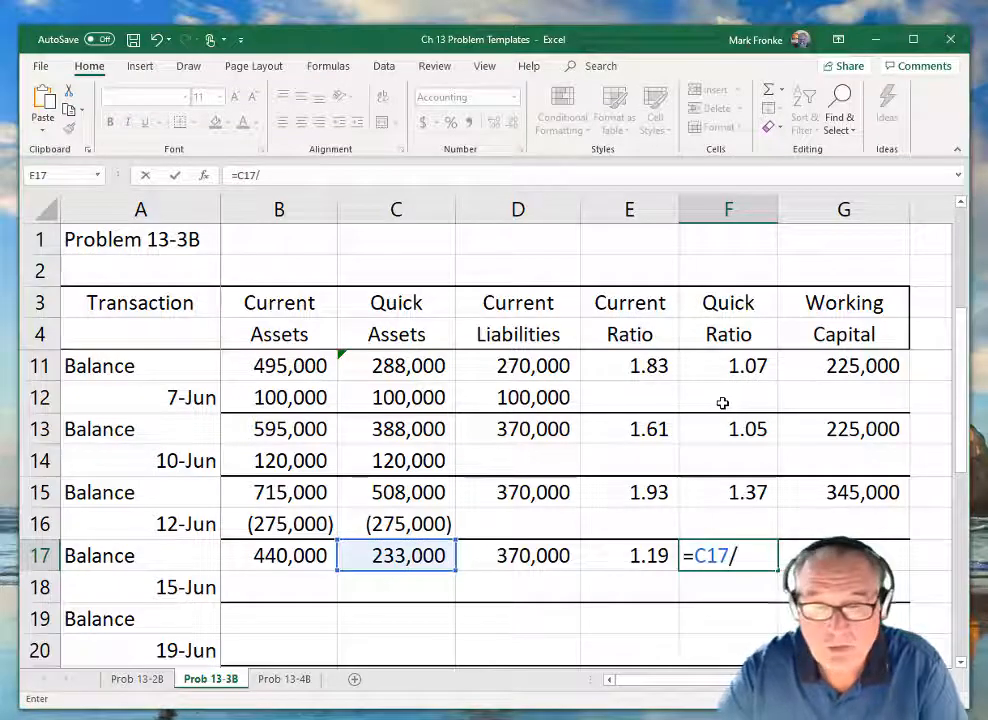
pyautogui.press('Left')
pyautogui.press('Left')
pyautogui.press('Return')
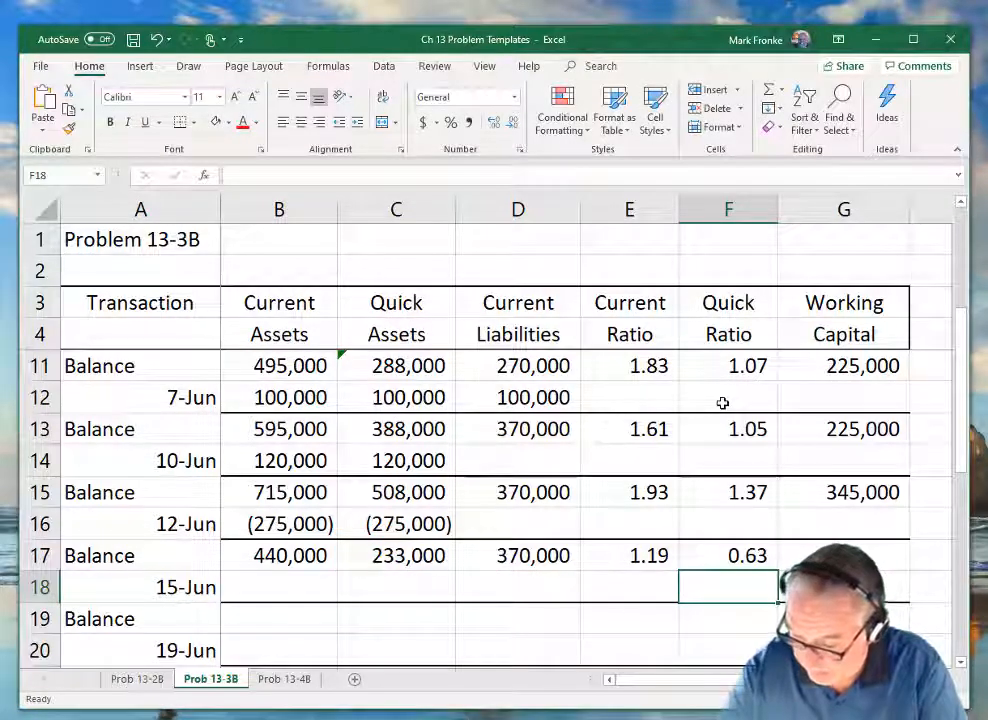
# Calculate the Working Capital in G17 with the formula =B17-D17.
pyautogui.press('Up')
pyautogui.press('Right')
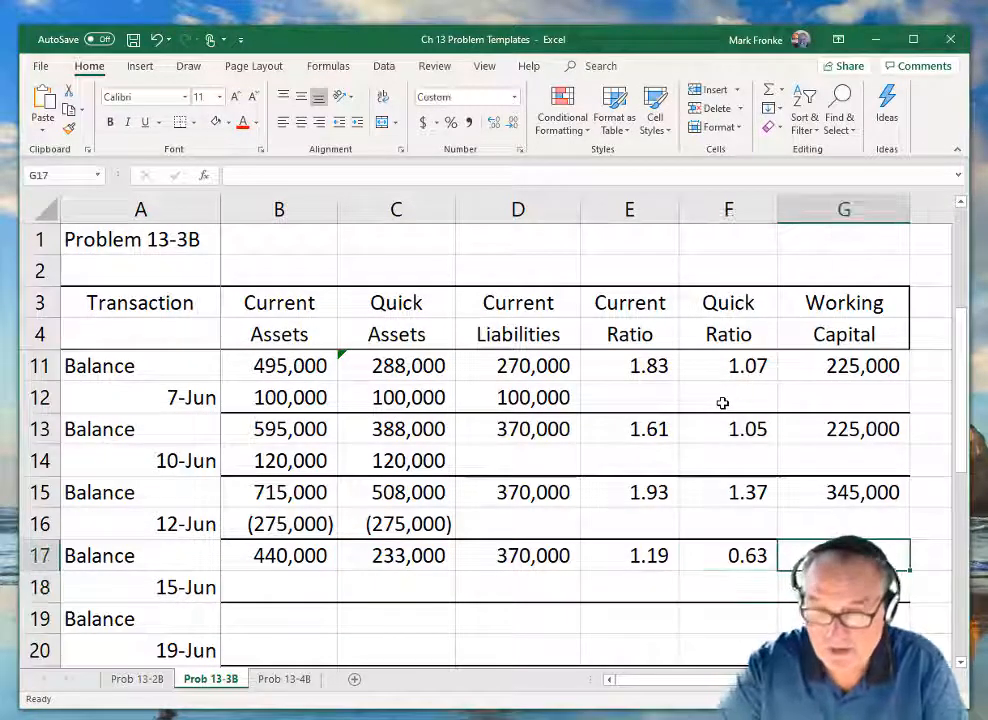
pyautogui.write('=')
pyautogui.press('Left')
pyautogui.press('Left')
pyautogui.press('Left')
pyautogui.press('Left')
pyautogui.press('Left')
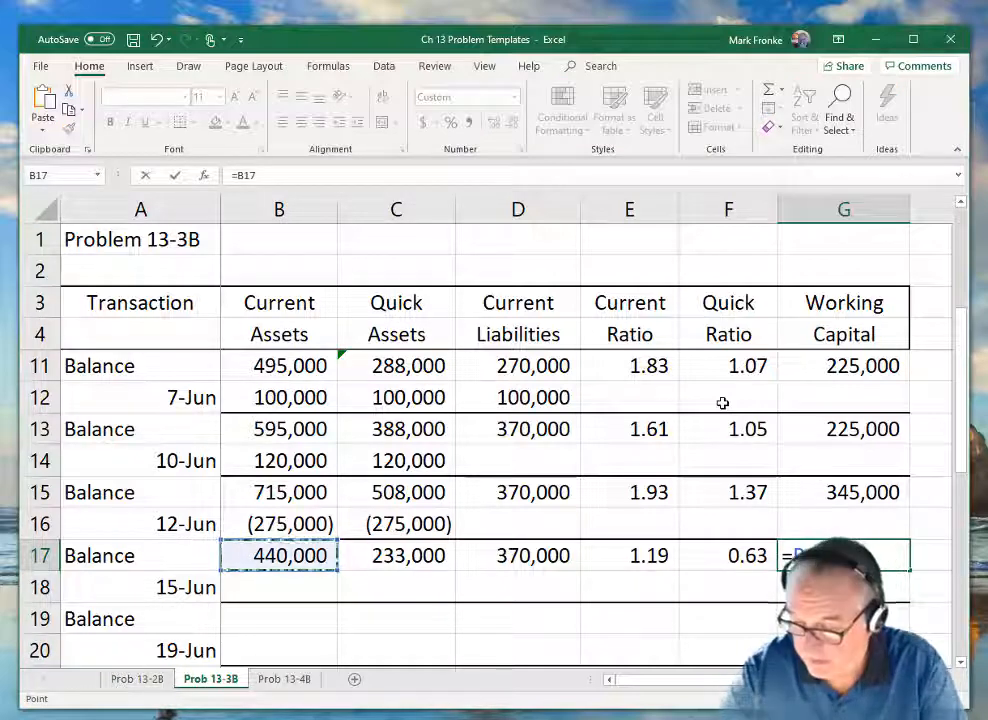
pyautogui.write('-')
pyautogui.press('Left')
pyautogui.press('Left')
pyautogui.press('Left')
pyautogui.press('Return')
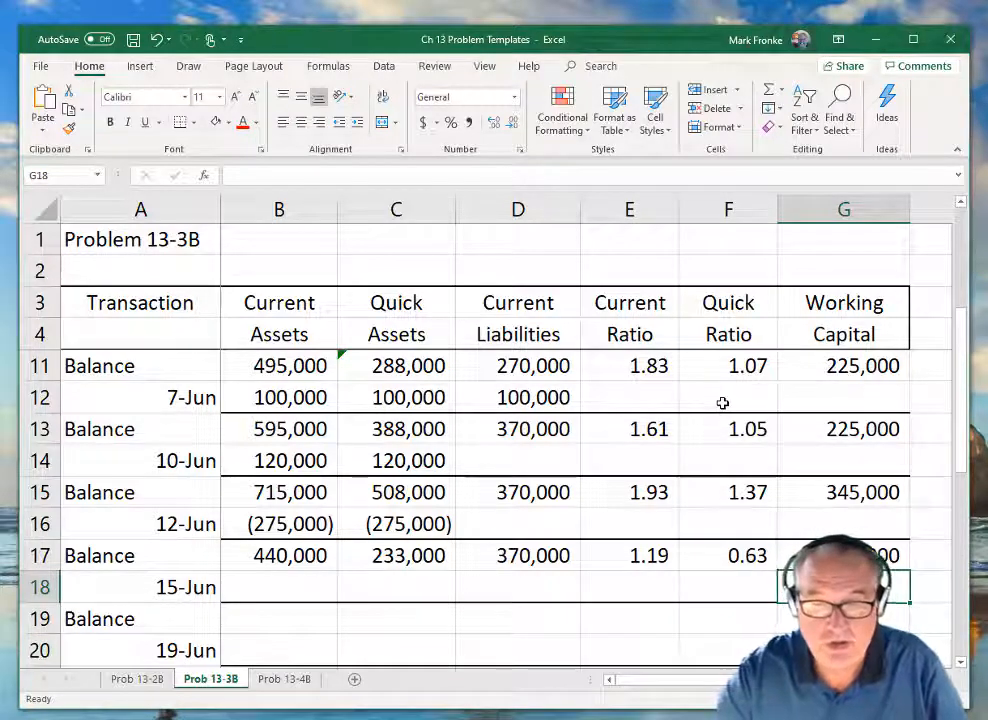
# Enter the 15-Jun change of 80000 in Current Liabilities (D18).
pyautogui.press('Left')
pyautogui.press('Left')
pyautogui.press('Left')
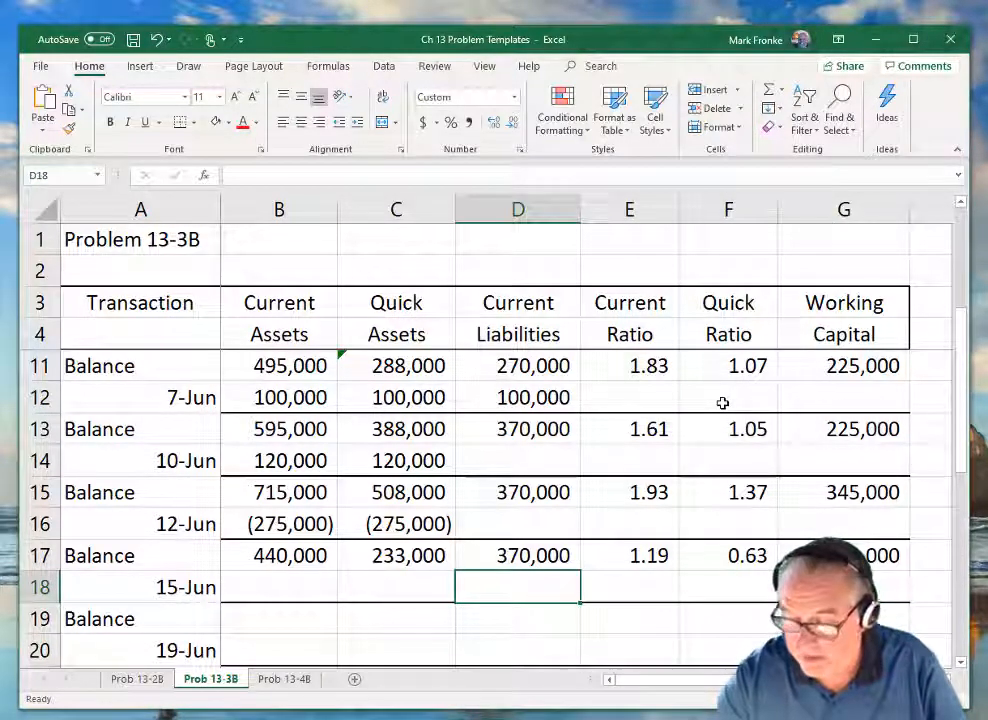
pyautogui.write('80000')
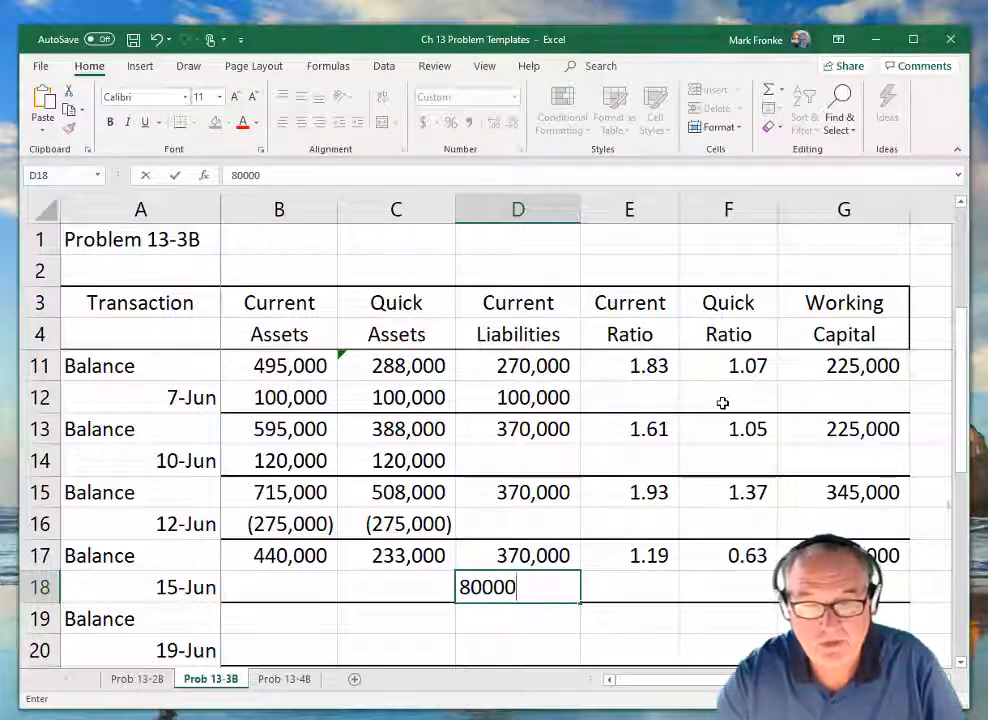
pyautogui.press('Return')
# Carry the Current Assets balance into B19 with the formula =B17.
pyautogui.press('Left')
pyautogui.press('Left')
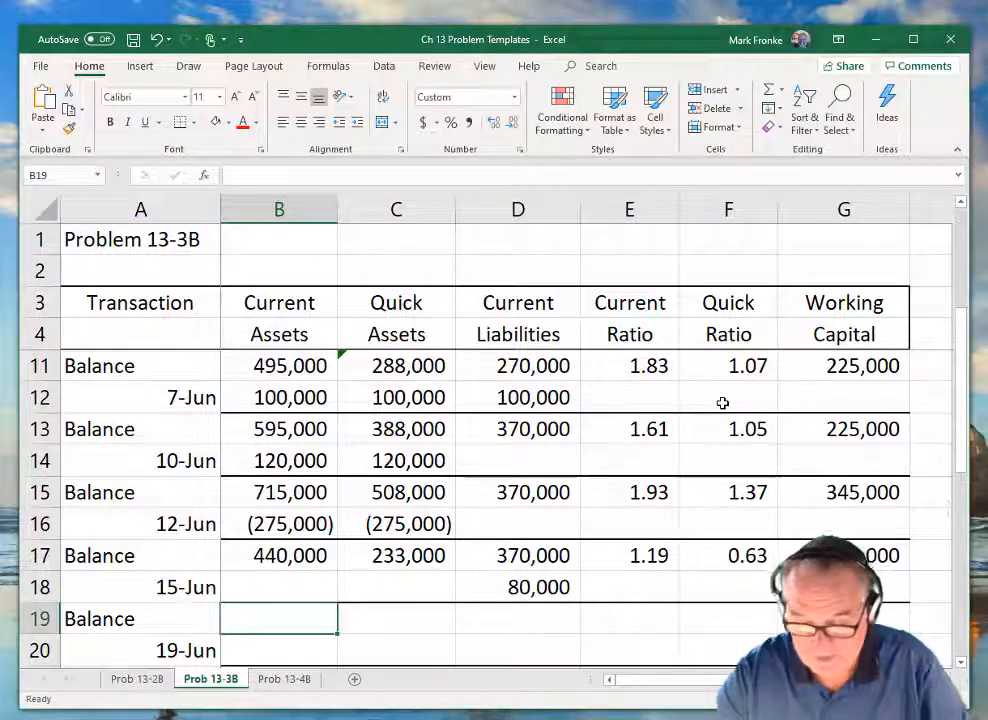
pyautogui.write('=')
pyautogui.press('Up')
pyautogui.press('Up')
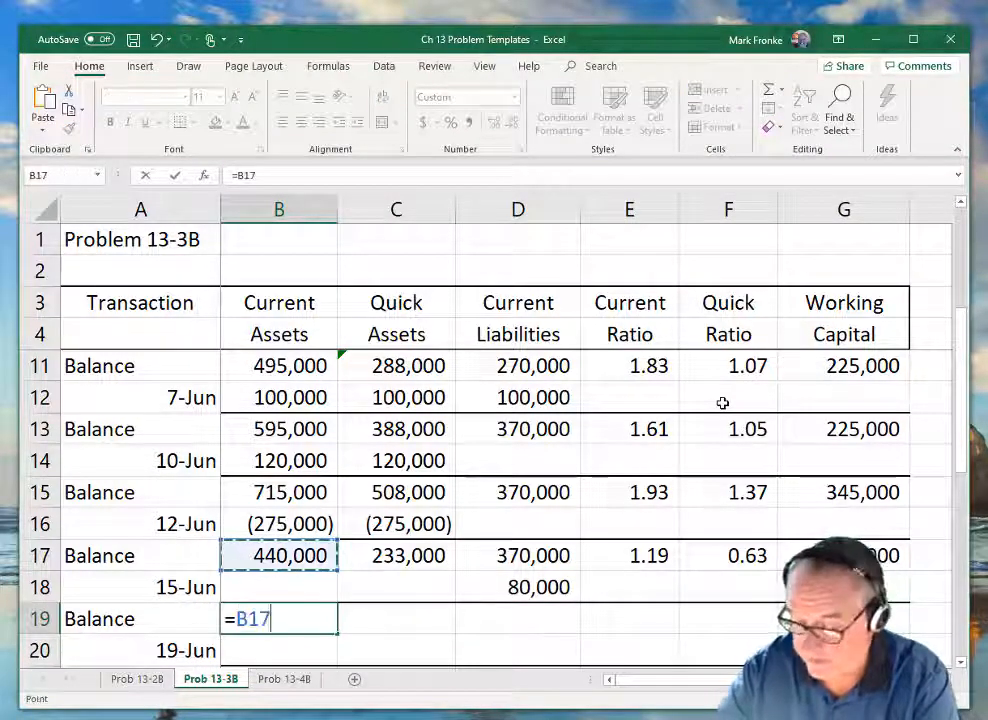
pyautogui.press('Return')
# Carry the Quick Assets balance into C19 with the formula =C17.
pyautogui.press('Up')
pyautogui.press('Right')
pyautogui.write('=')
pyautogui.press('Up')
pyautogui.press('Up')
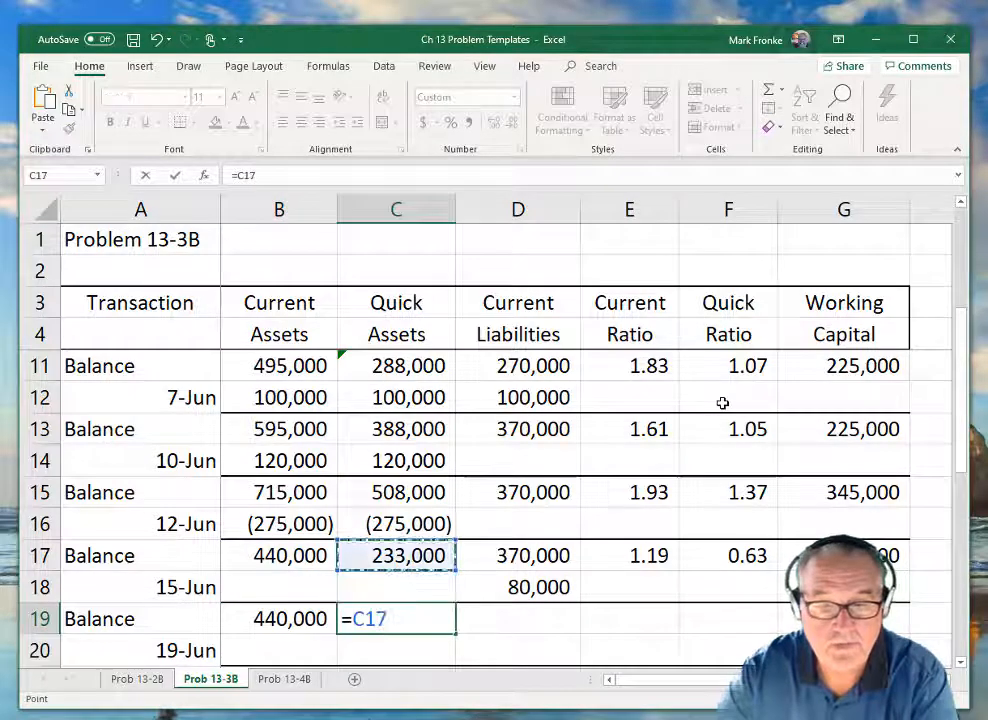
pyautogui.hotkey('ctrl', 'Return')
# Calculate the Current Liabilities balance in D19 with the formula =D17+D18.
pyautogui.press('Right')
pyautogui.write('=')
pyautogui.press('Up')
pyautogui.press('Up')
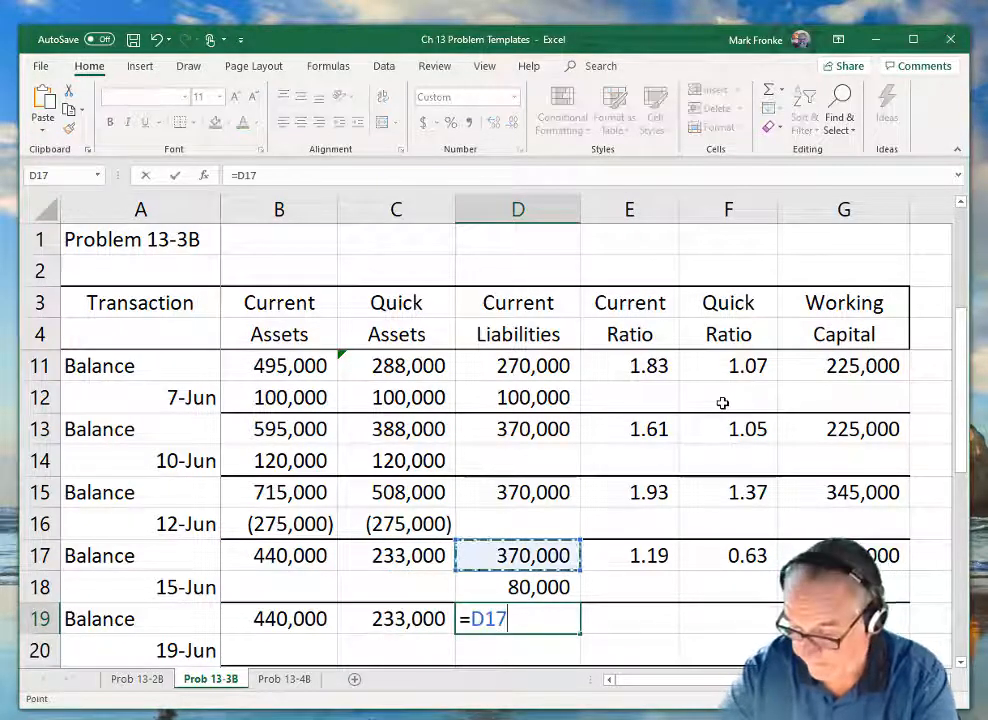
pyautogui.write('+')
pyautogui.press('Up')
pyautogui.press('Return')
# Calculate the Current Ratio in E19 with the formula =B19/D19.
pyautogui.press('Up')
pyautogui.press('Right')
pyautogui.write('=')
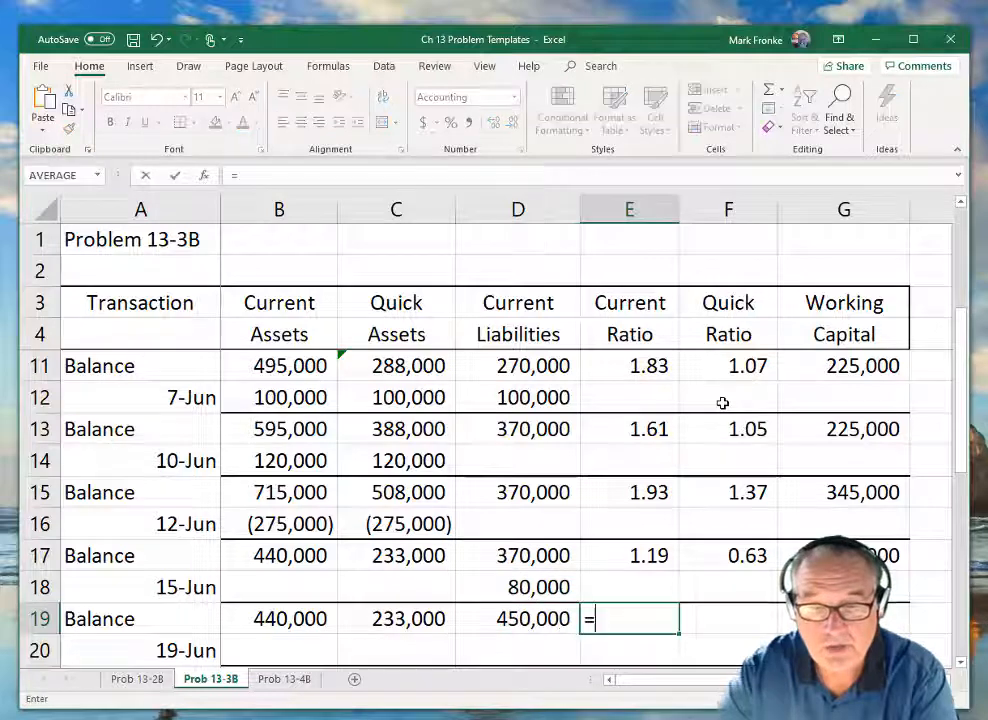
pyautogui.press('Left')
pyautogui.press('Left')
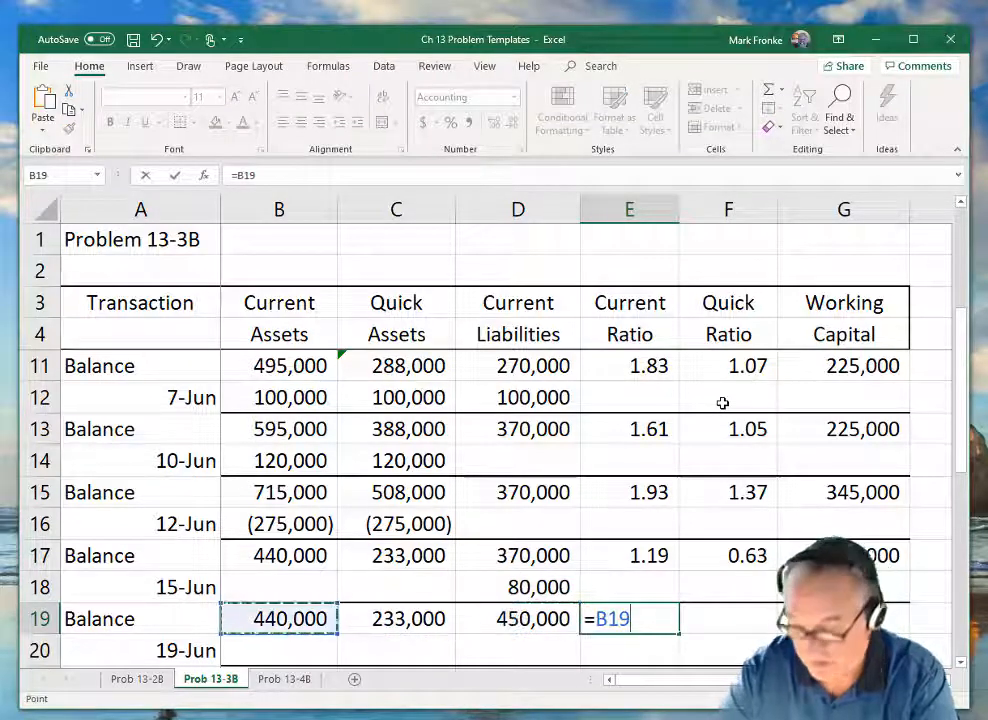
pyautogui.write('/')
pyautogui.press('Left')
pyautogui.press('Return')
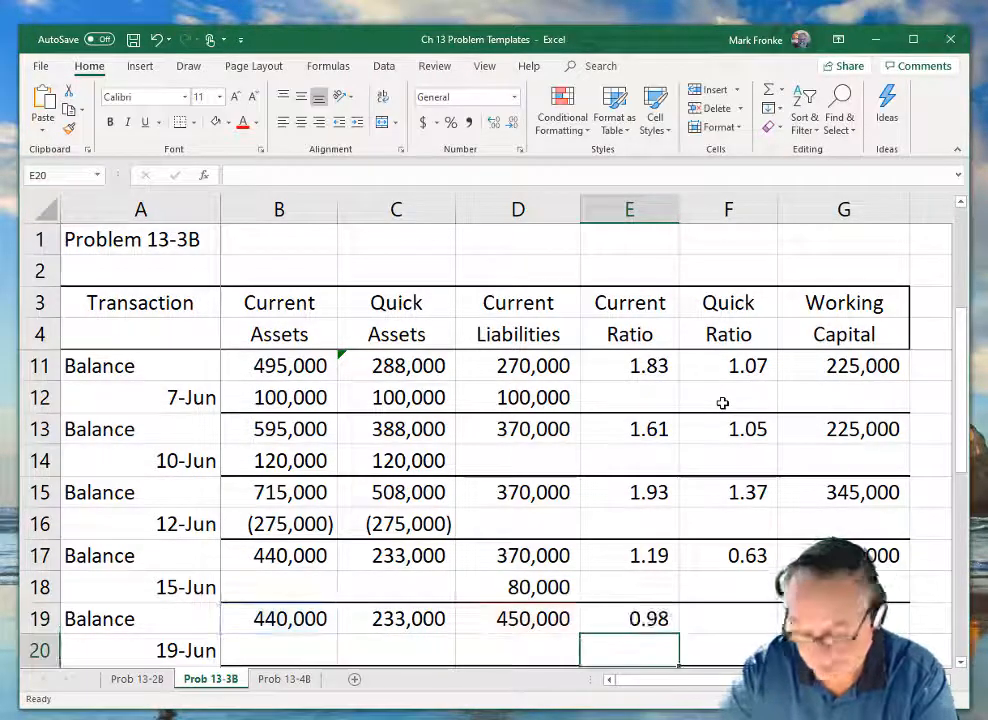
# Calculate the Quick Ratio in F19 with the formula =C19/D19.
pyautogui.press('Up')
pyautogui.press('Right')
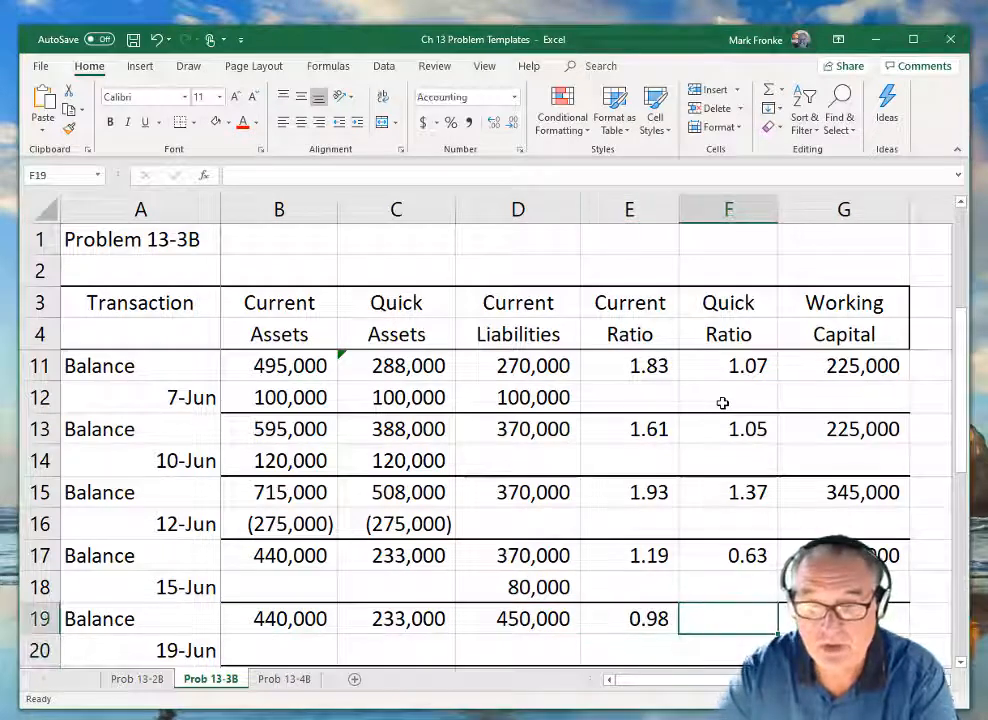
pyautogui.write('=')
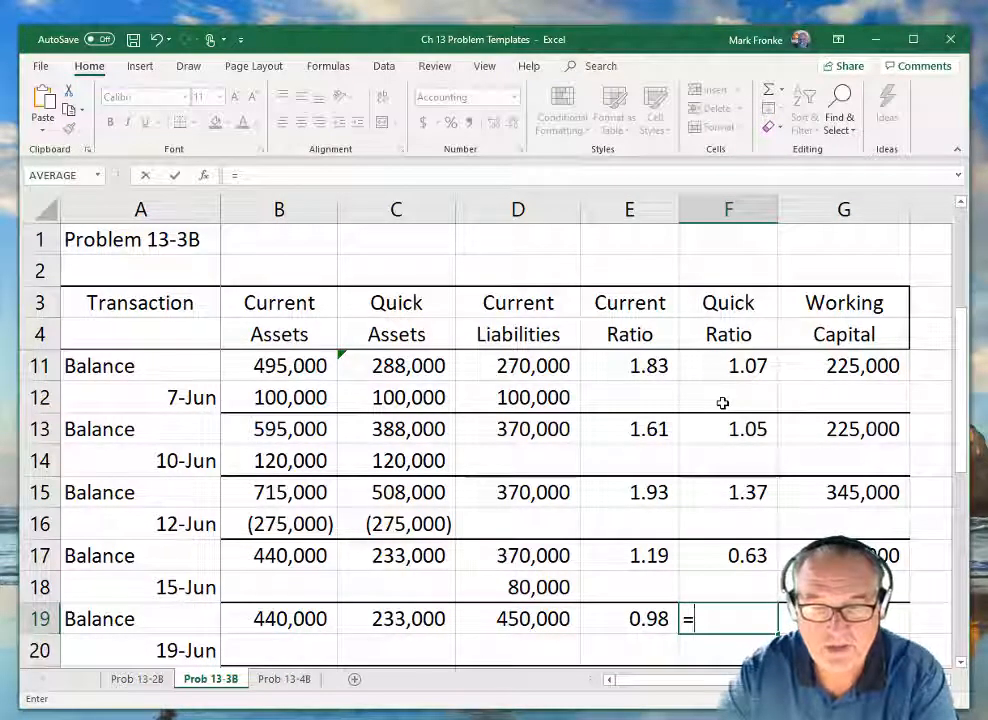
pyautogui.press('Left')
pyautogui.press('Left')
pyautogui.press('Left')
pyautogui.write('/')
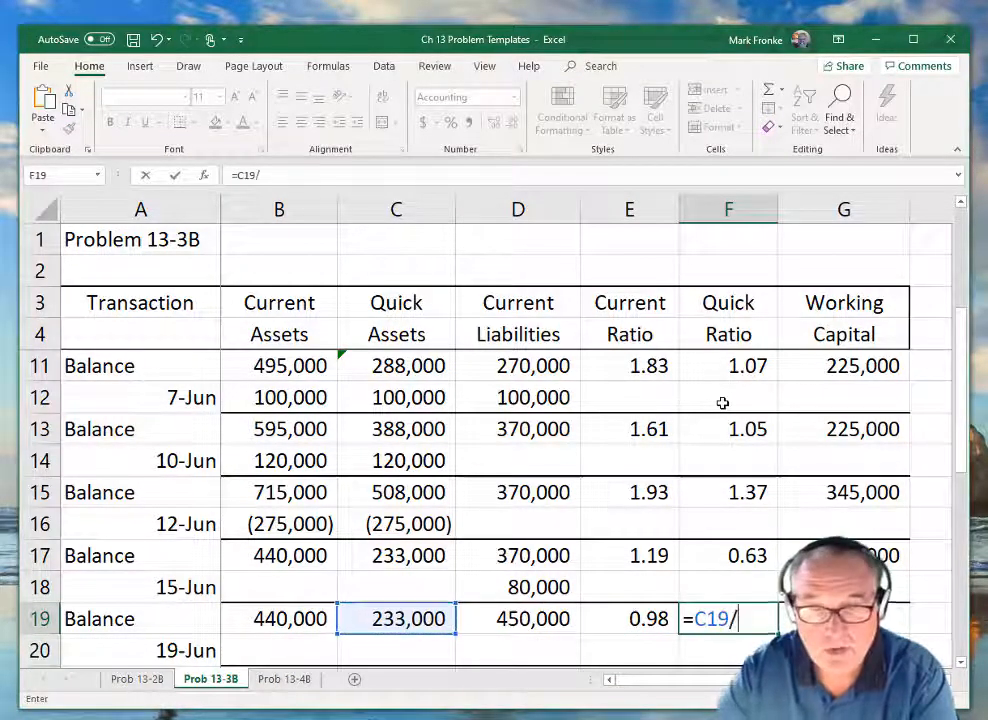
pyautogui.press('Left')
pyautogui.press('Left')
pyautogui.press('Return')
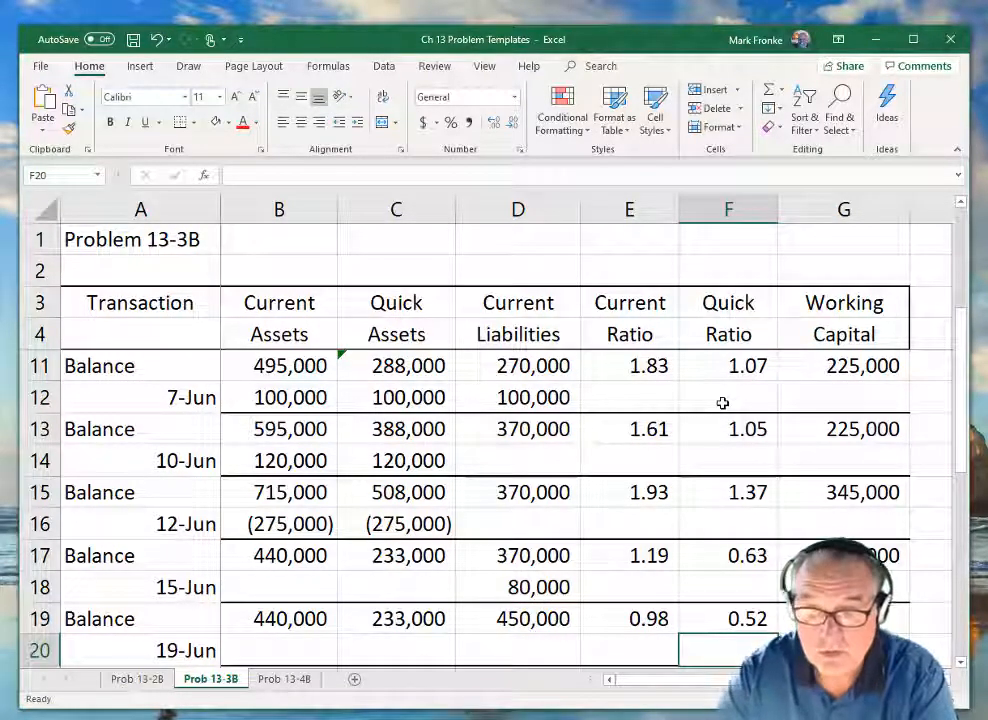
# Calculate the Working Capital in G19 with the formula =B19-D19.
pyautogui.press('Up')
pyautogui.press('Right')
pyautogui.write('=')
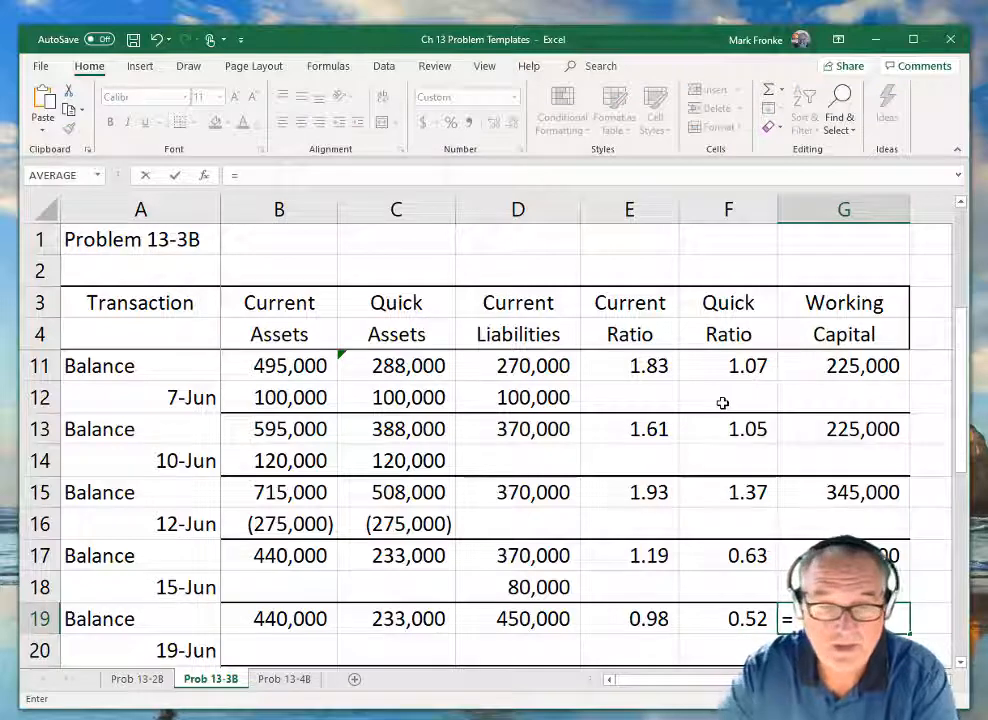
pyautogui.press('Left')
pyautogui.press('Left')
pyautogui.press('Left')
pyautogui.press('Left')
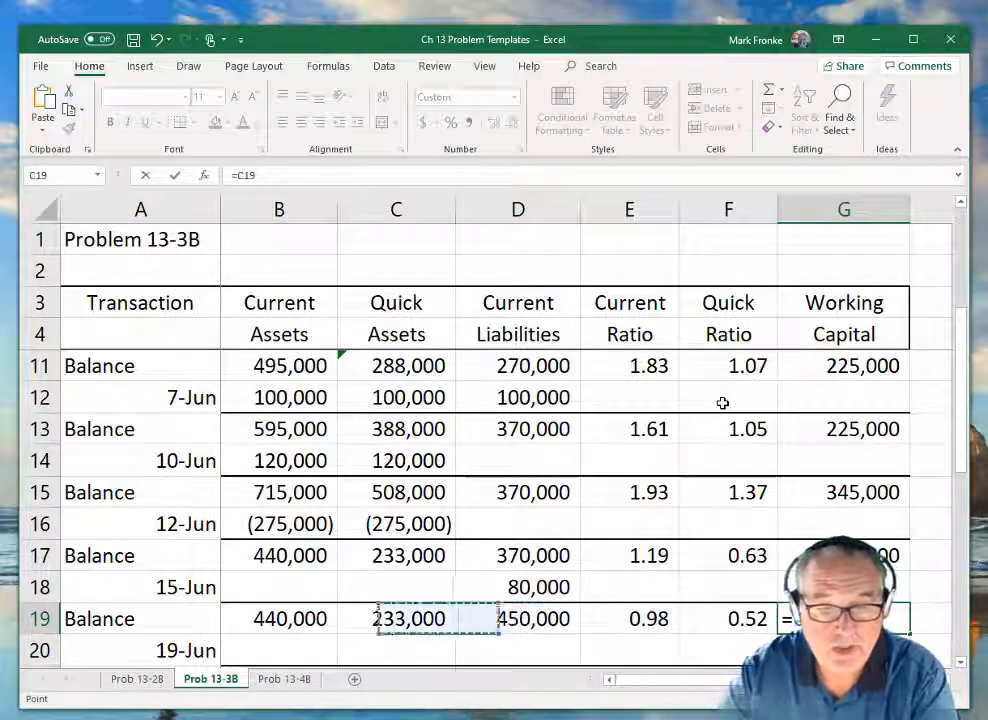
pyautogui.press('Left')
pyautogui.write('-')
pyautogui.press('Right')
pyautogui.press('Right')
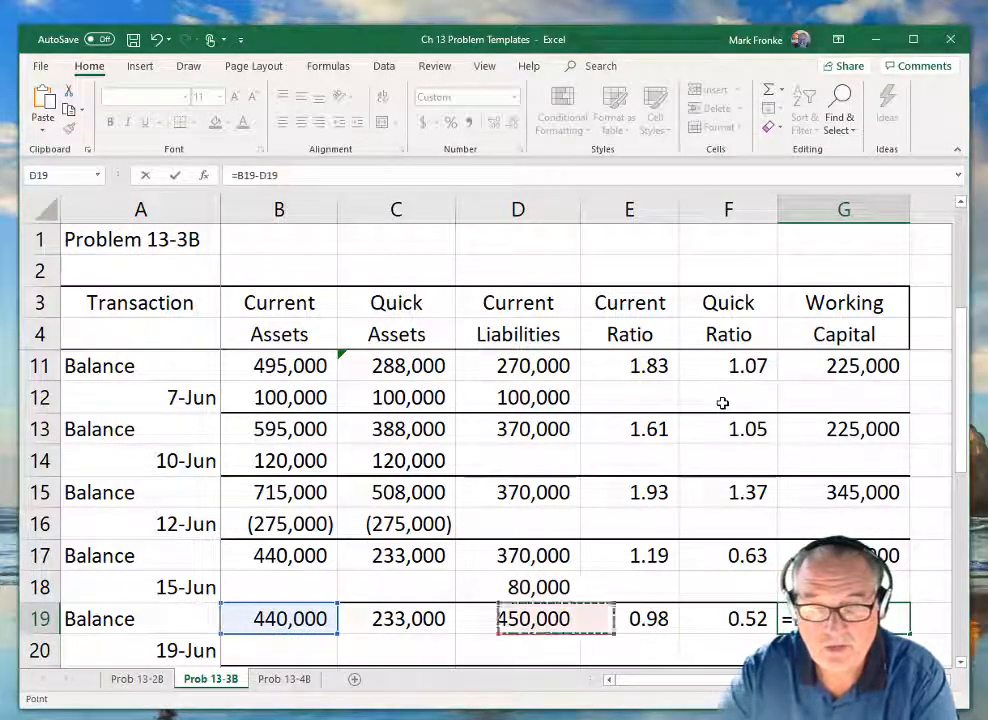
pyautogui.press('Return')
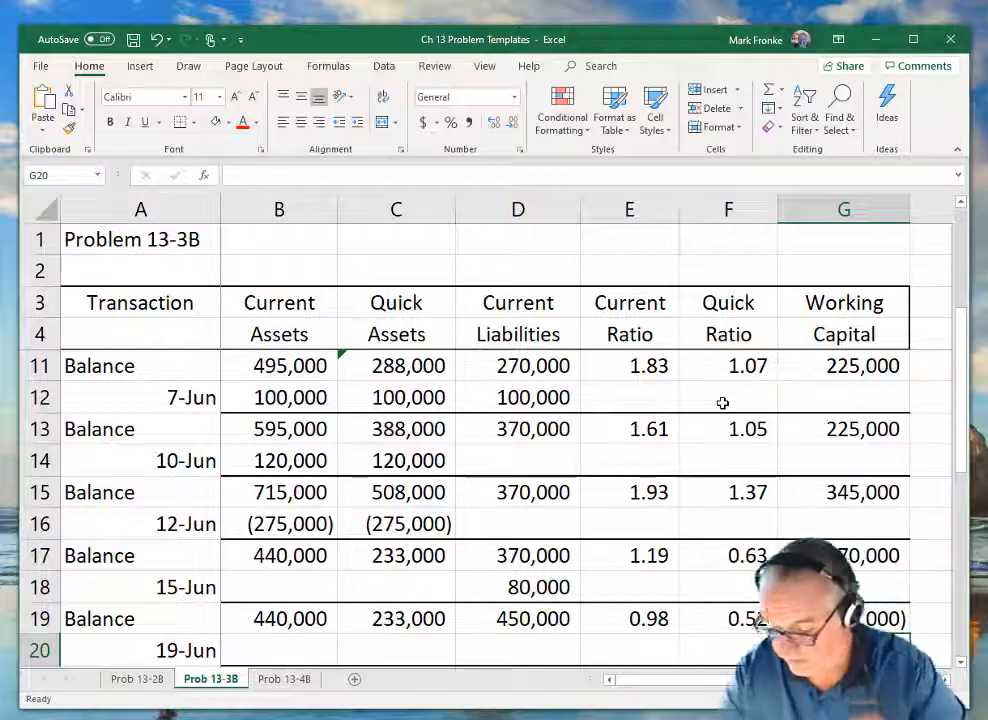
# Carry the Current Assets balance into B21 with the formula =B19.
pyautogui.press('Down')
pyautogui.press('Down')
pyautogui.press('Down')
pyautogui.press('Down')
pyautogui.press('Down')
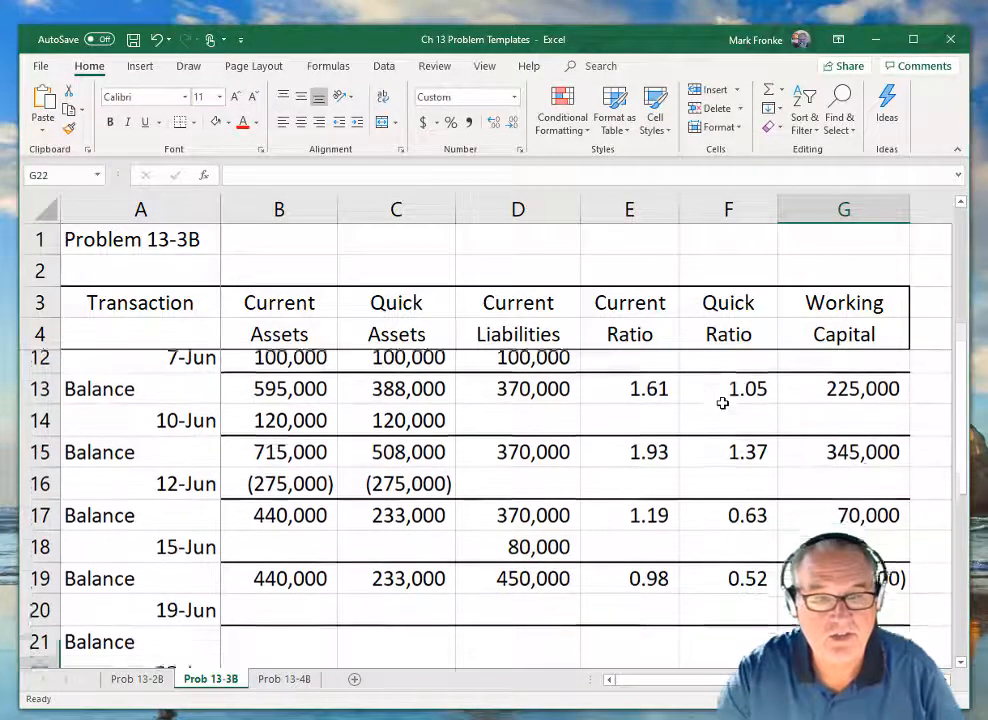
pyautogui.press('Down')
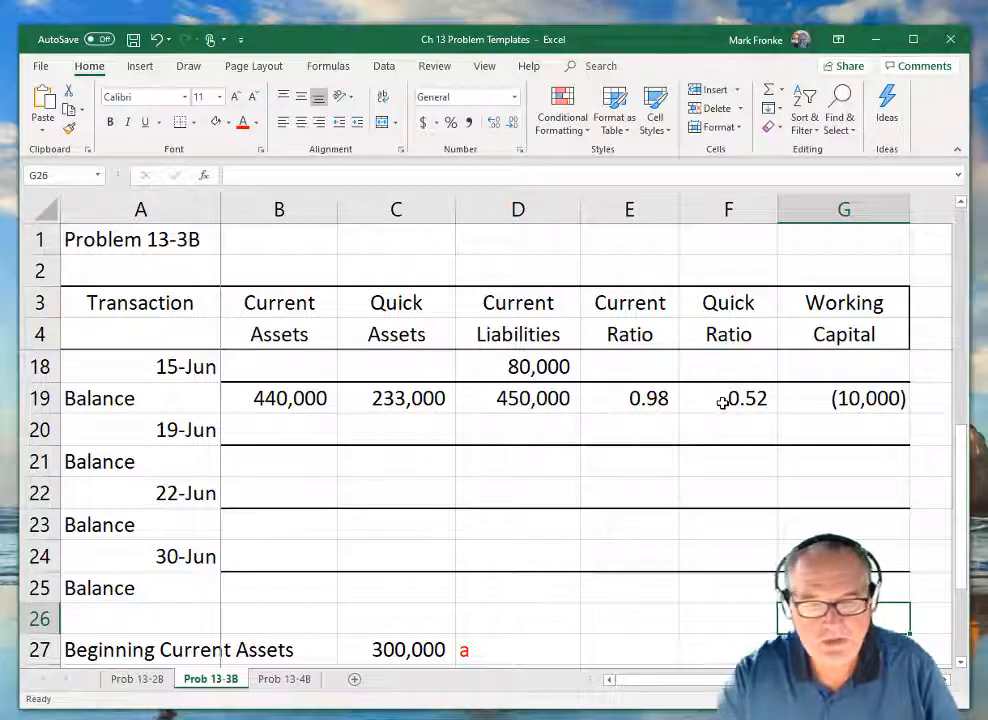
pyautogui.press('Up')
pyautogui.press('Up')
pyautogui.press('Up')
pyautogui.press('Up')
pyautogui.press('Up')
pyautogui.press('Left')
pyautogui.press('Left')
pyautogui.press('Left')
pyautogui.press('Left')
pyautogui.press('Left')
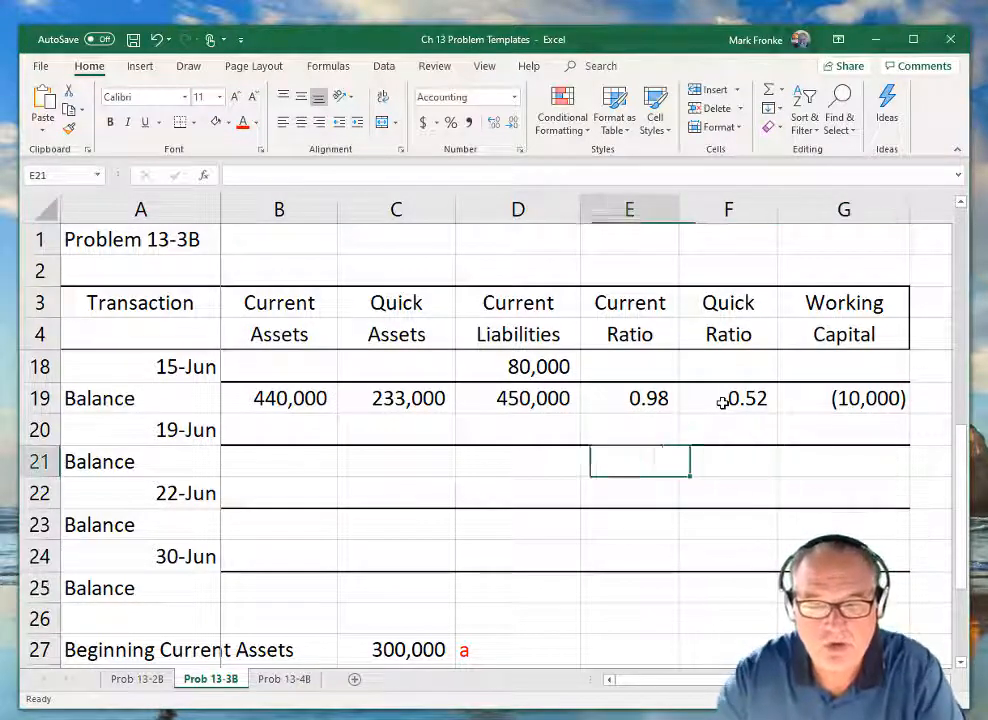
pyautogui.write('=')
pyautogui.press('Up')
pyautogui.press('Up')
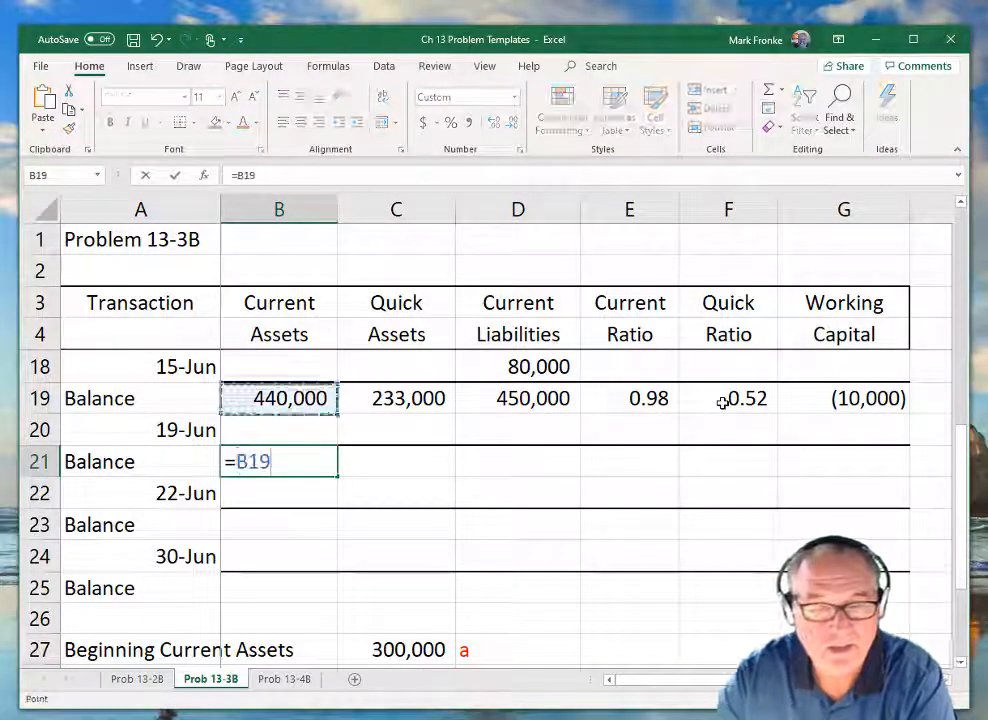
pyautogui.hotkey('ctrl', 'Return')
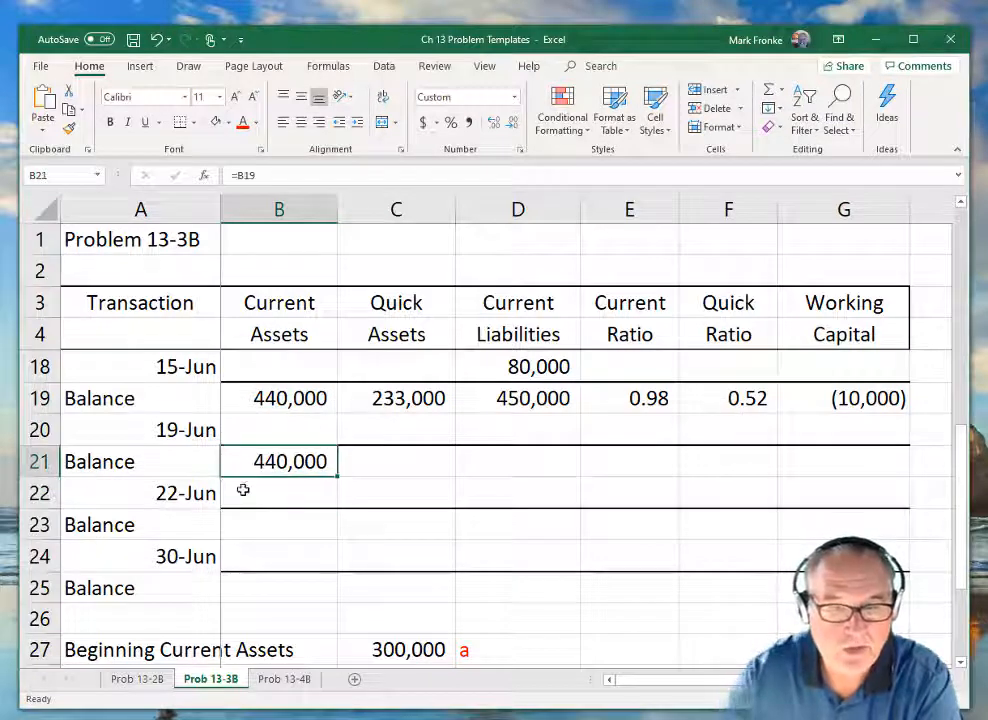
# Fill the B21 formula across row 21 through the Working Capital column G21.
pyautogui.moveTo(338, 476); pyautogui.dragTo(856, 486)
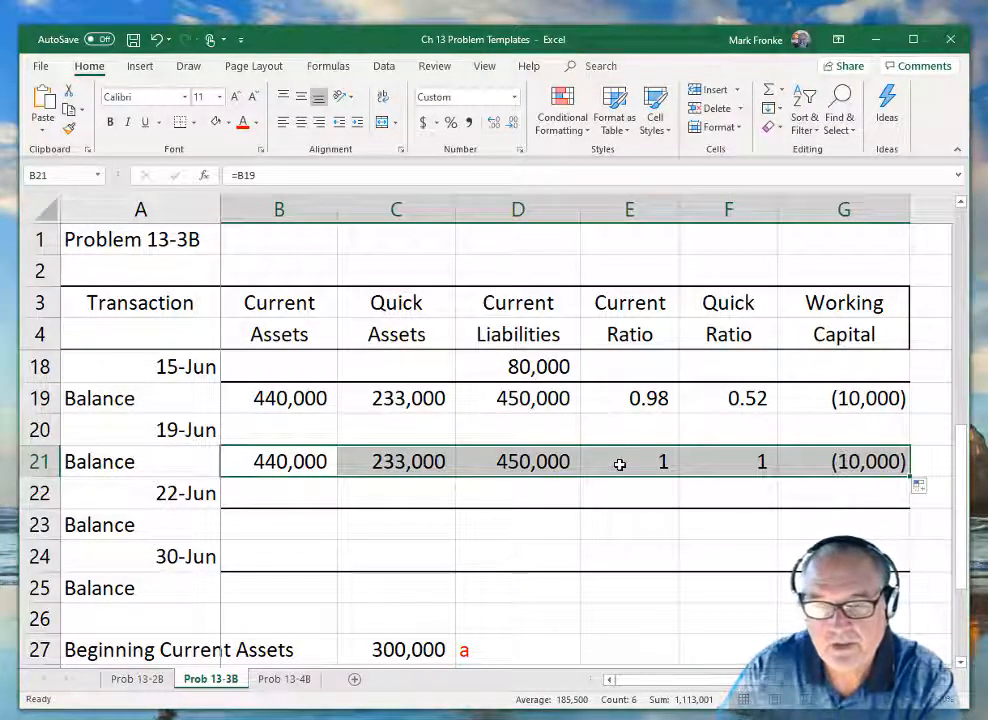
# Re-enter the Current Ratio cell E21 with the formula =E19.
pyautogui.moveTo(624, 461); pyautogui.dragTo(664, 461)
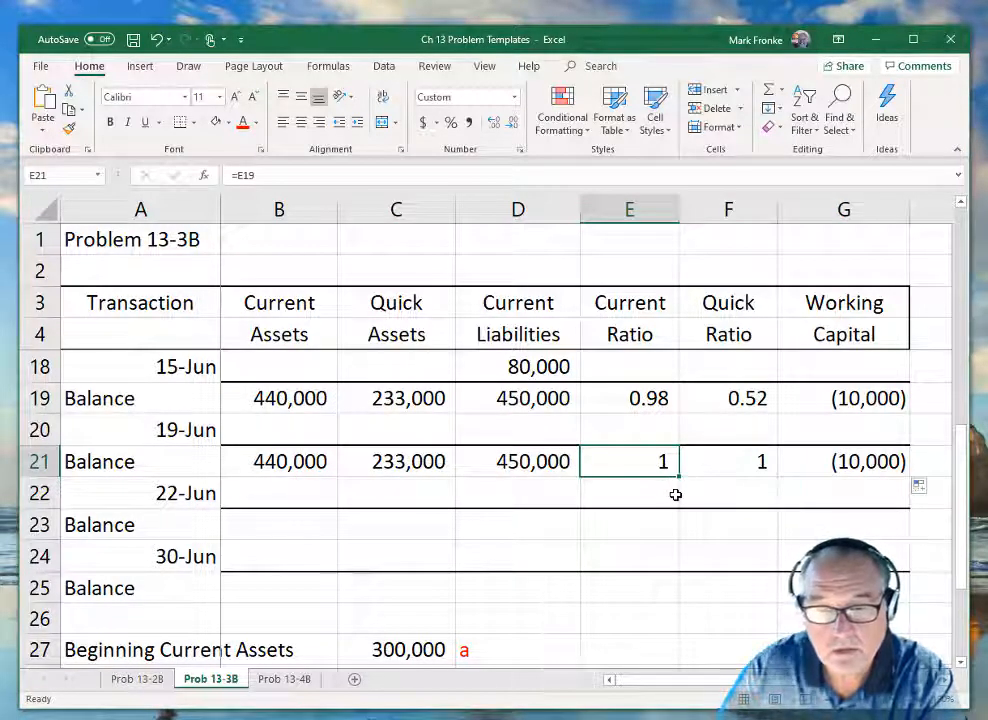
pyautogui.write('=')
pyautogui.press('Up')
pyautogui.press('Up')
pyautogui.press('Return')
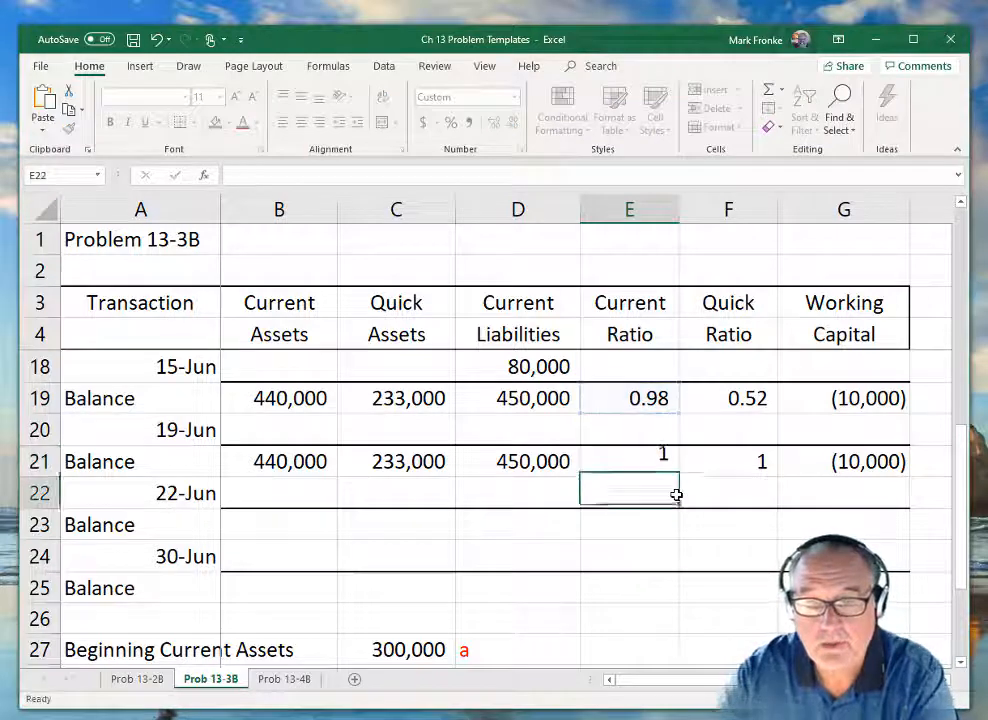
# Apply comma style to the ratio cells E21:F21 so they show two decimals.
pyautogui.moveTo(659, 462); pyautogui.dragTo(697, 461)
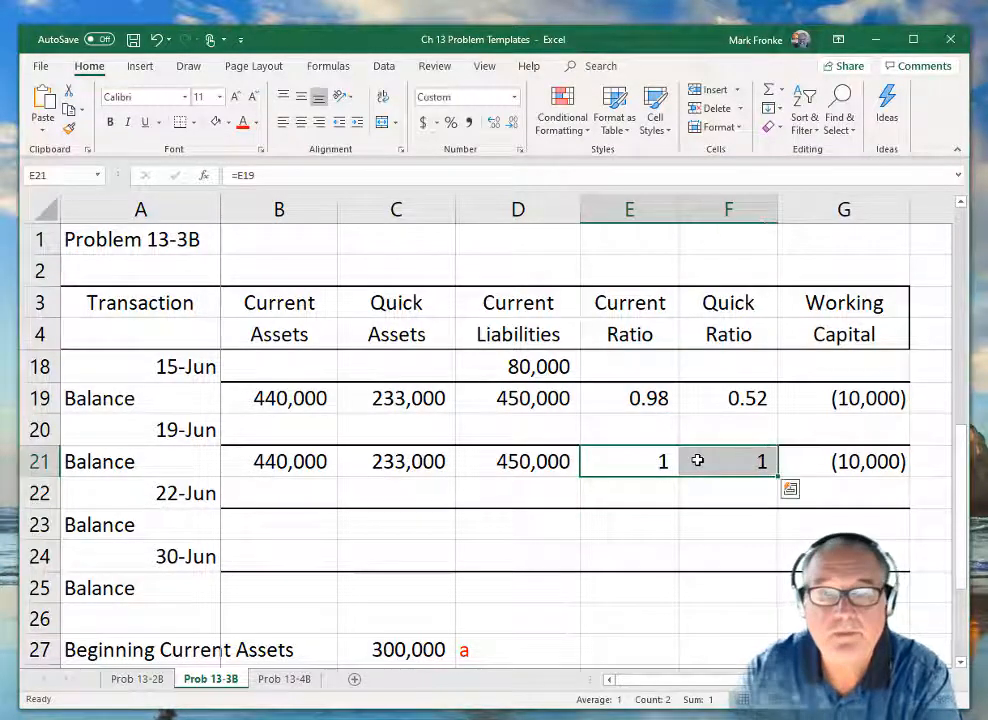
pyautogui.click(470, 123)
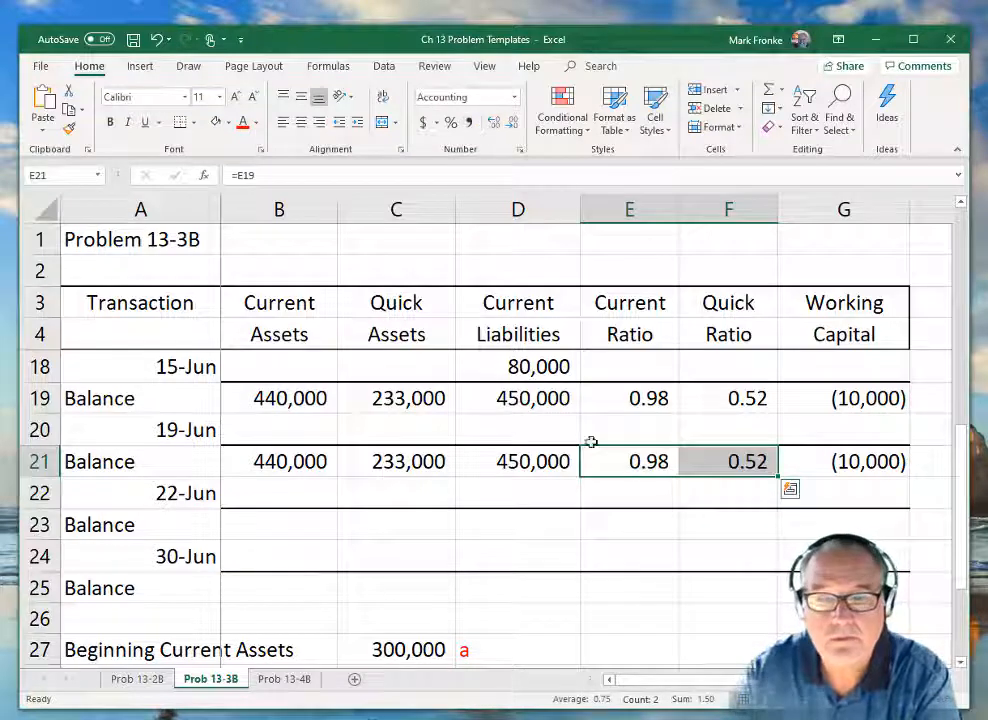
pyautogui.click(621, 543)
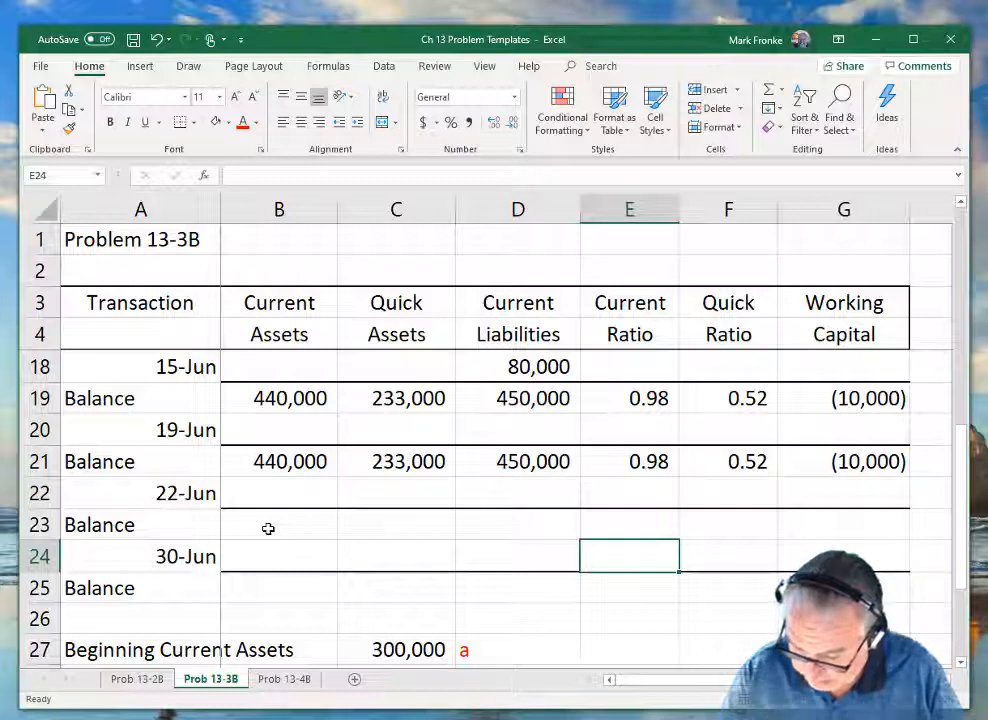
# Enter the 22-Jun change of -12000 in Current Assets, Quick Assets and Current Liabilities (B22:D22).
pyautogui.click(289, 500)
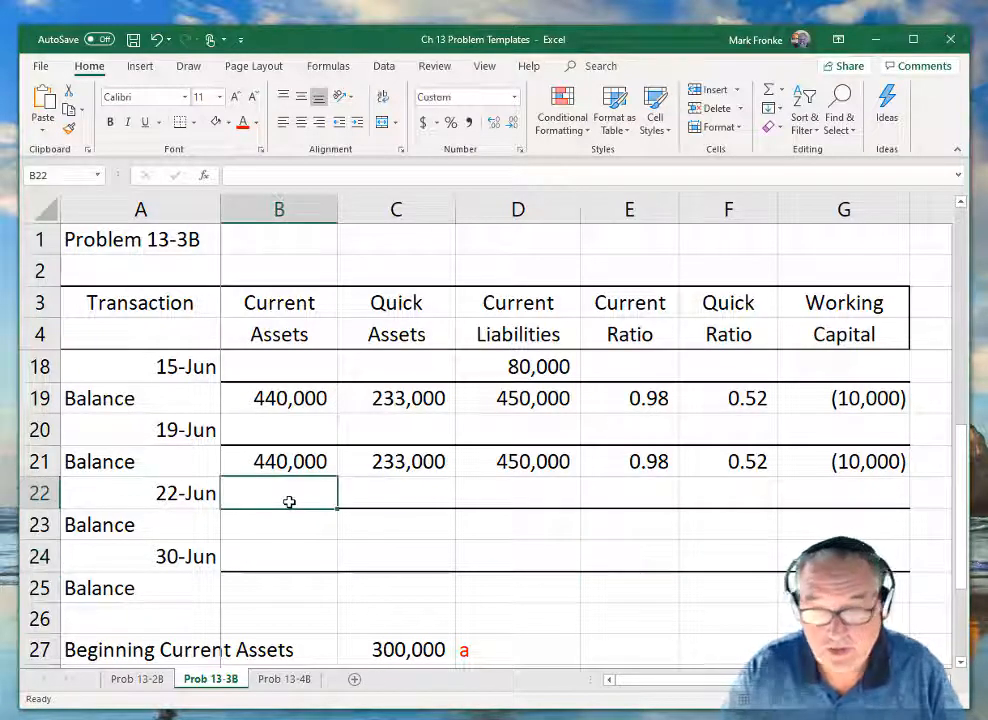
pyautogui.write('-12000')
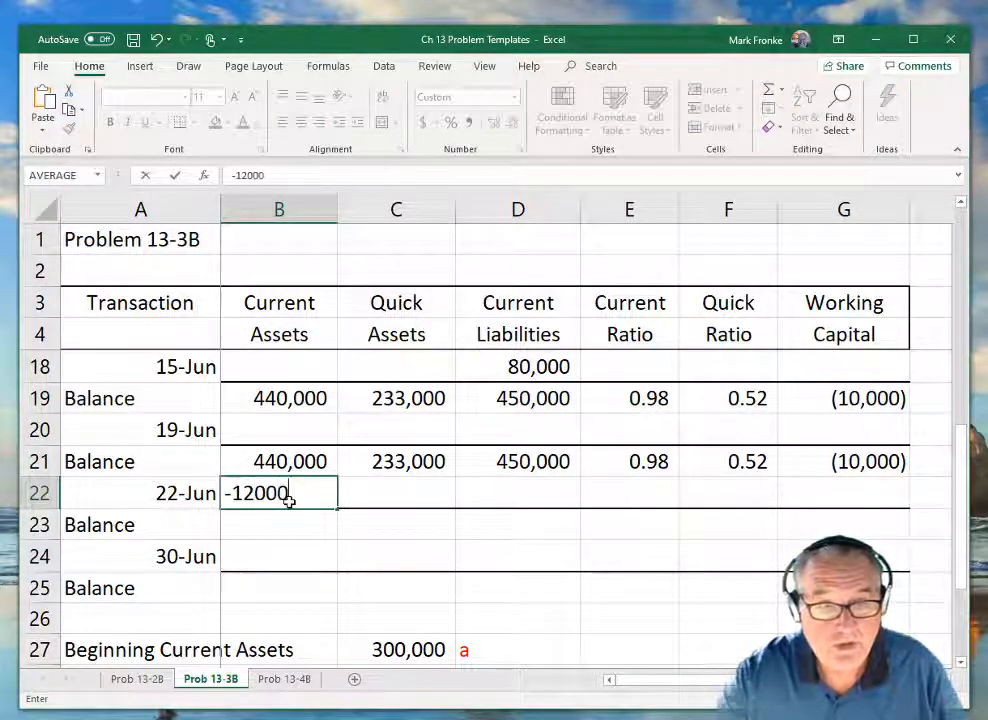
pyautogui.press('Tab')
pyautogui.write('-12000')
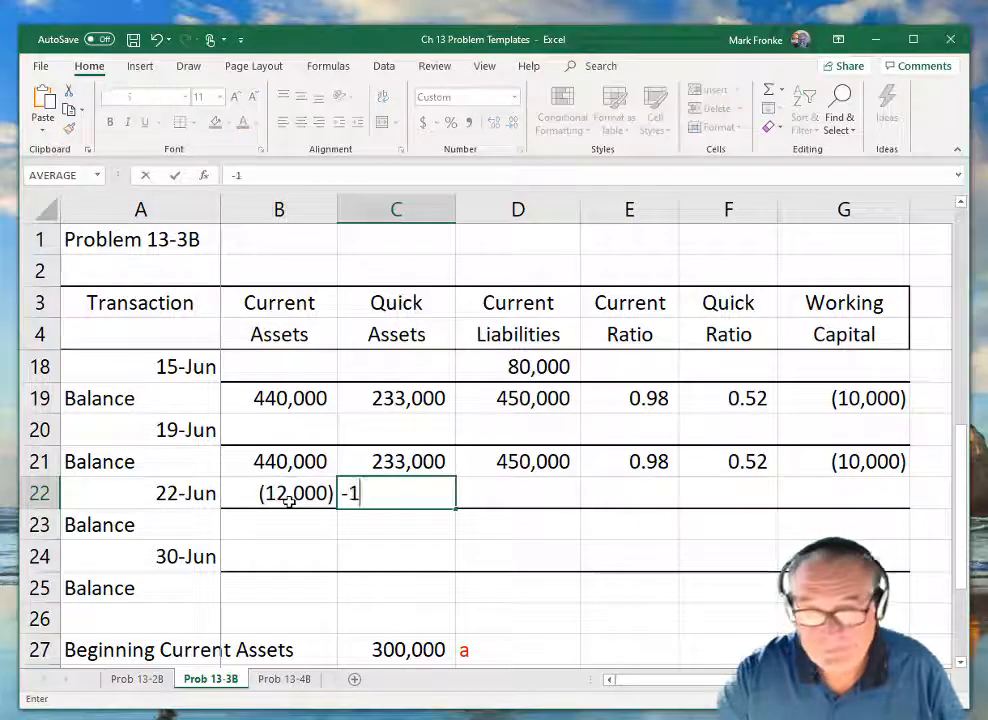
pyautogui.press('Tab')
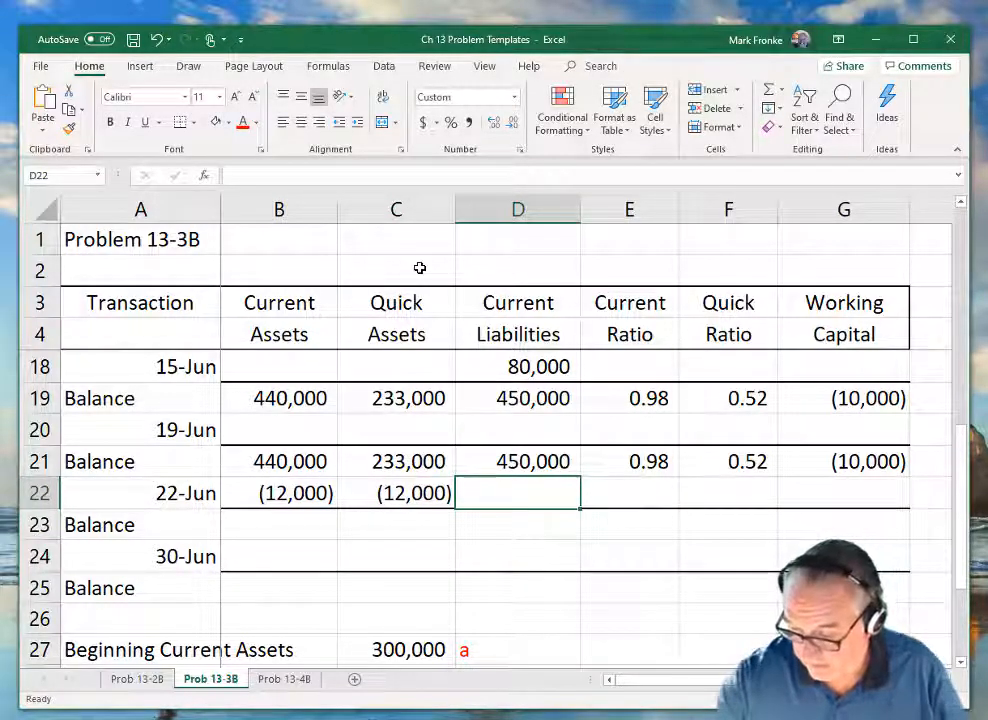
pyautogui.write('-12000')
pyautogui.press('Return')
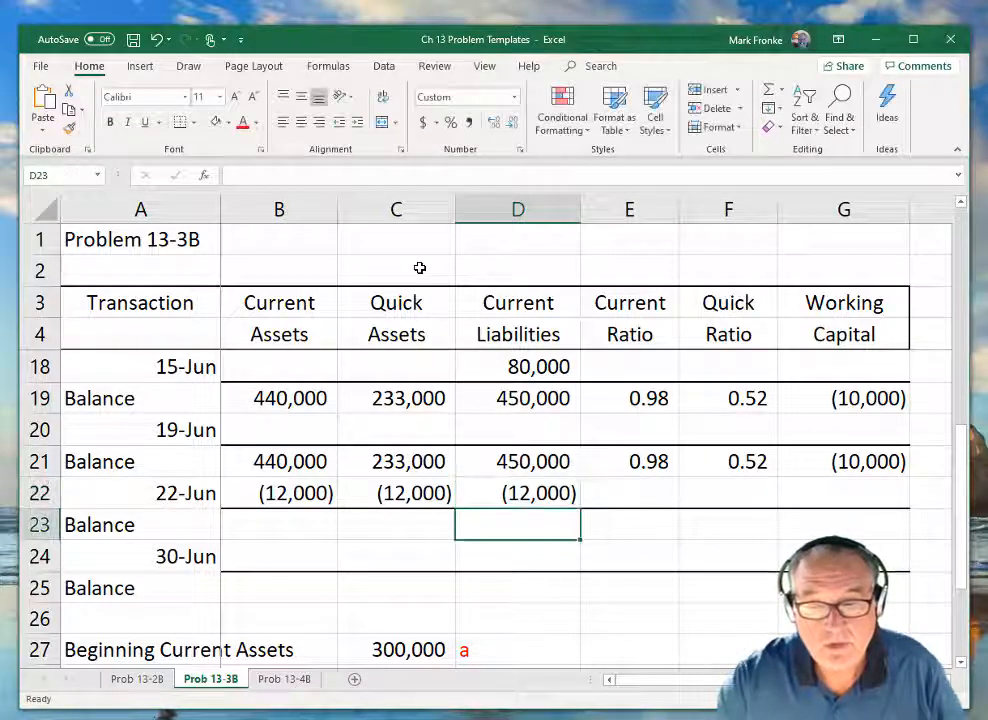
# Calculate the Current Assets balance in B23 with the formula =B21+B22.
pyautogui.press('Left')
pyautogui.press('Left')
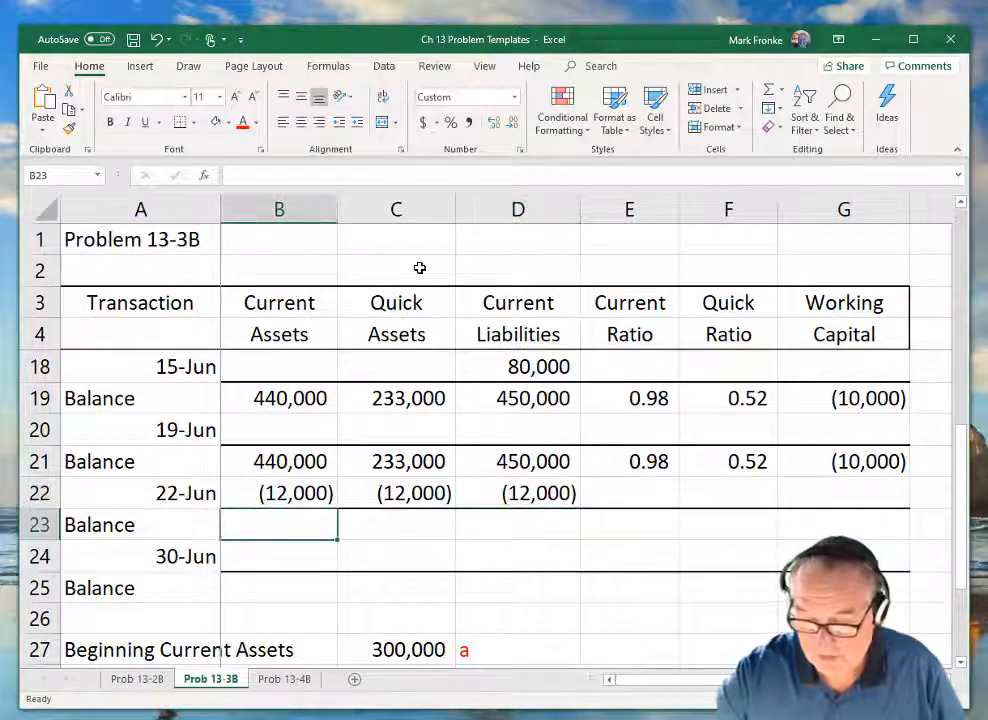
pyautogui.write('=')
pyautogui.press('Up')
pyautogui.press('Up')
pyautogui.write('+')
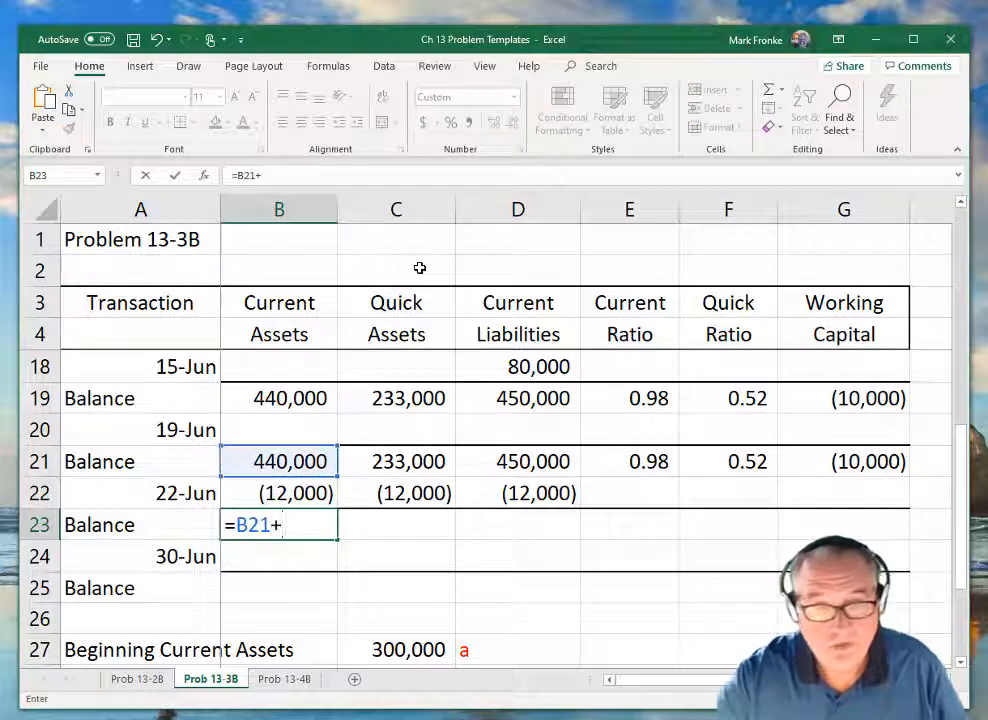
pyautogui.press('Up')
pyautogui.press('Return')
# Calculate the Quick Assets balance in C23 with the formula =C21+C22.
pyautogui.press('Up')
pyautogui.press('Right')
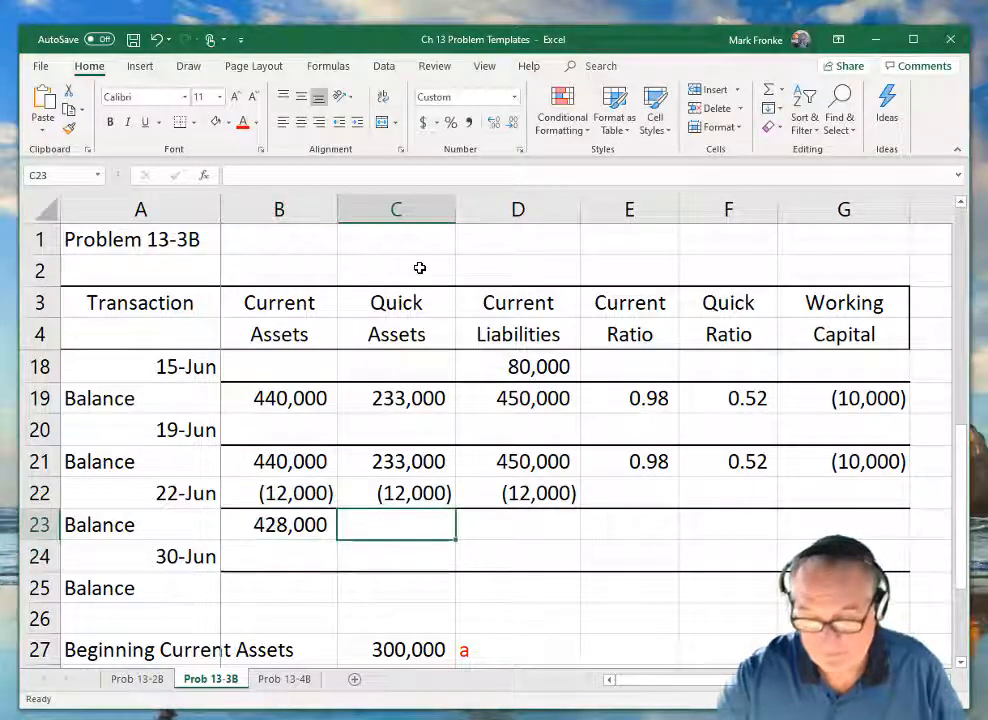
pyautogui.write('=')
pyautogui.press('Up')
pyautogui.press('Up')
pyautogui.write('+')
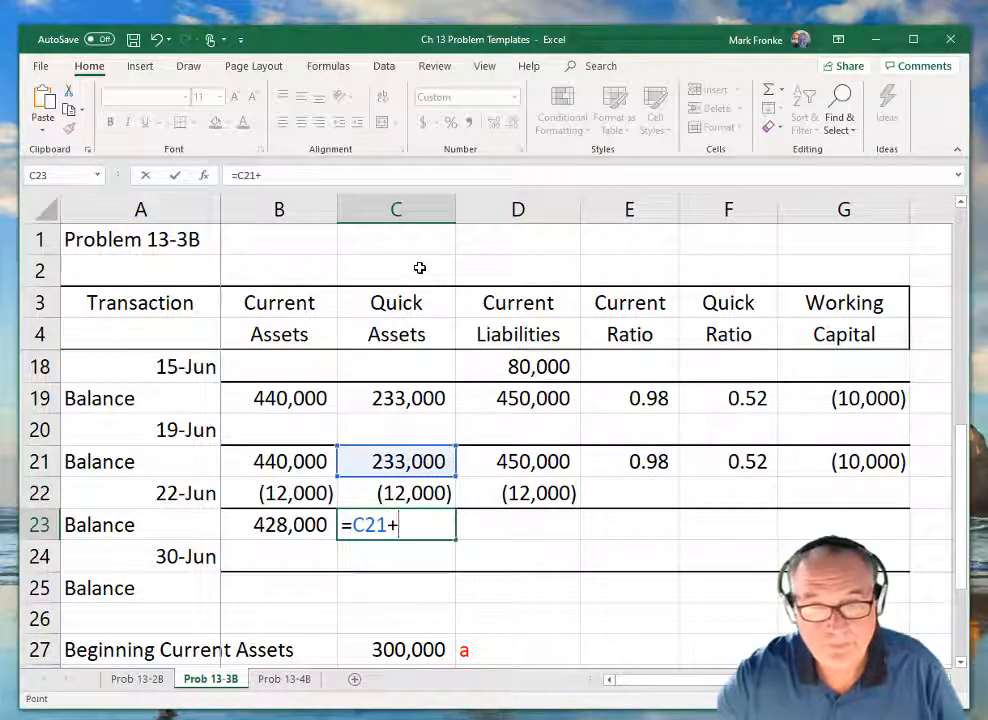
# Calculate the Current Liabilities balance in D23 with the formula =D21+D22.
pyautogui.press('Up')
pyautogui.press('Return')
pyautogui.press('Up')
pyautogui.press('Right')
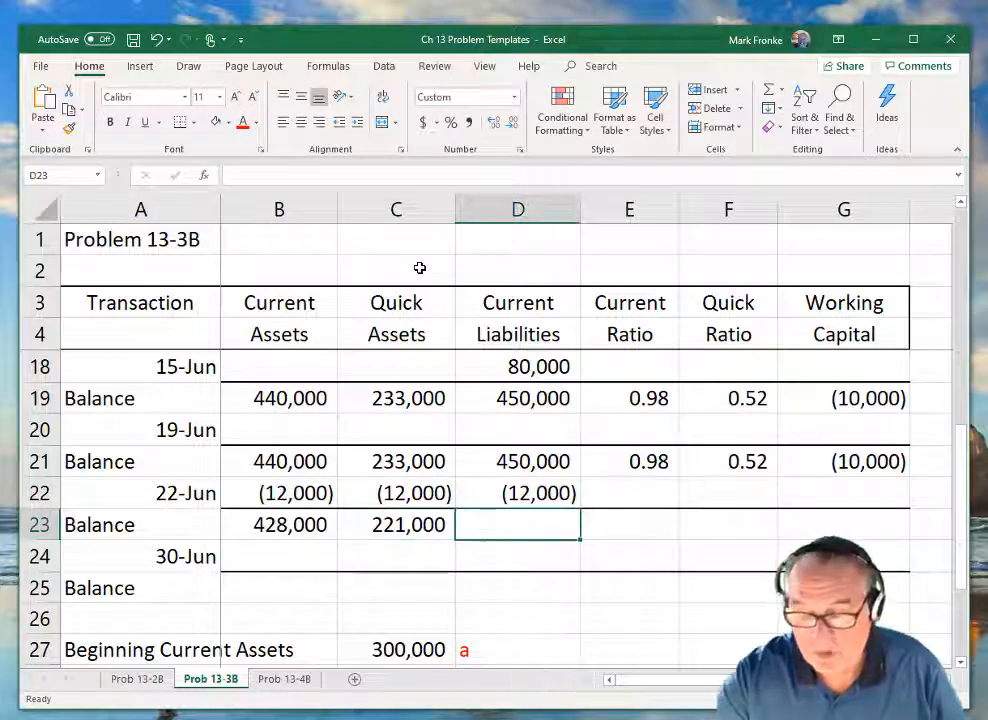
pyautogui.write('=')
pyautogui.press('Up')
pyautogui.press('Up')
pyautogui.write('+')
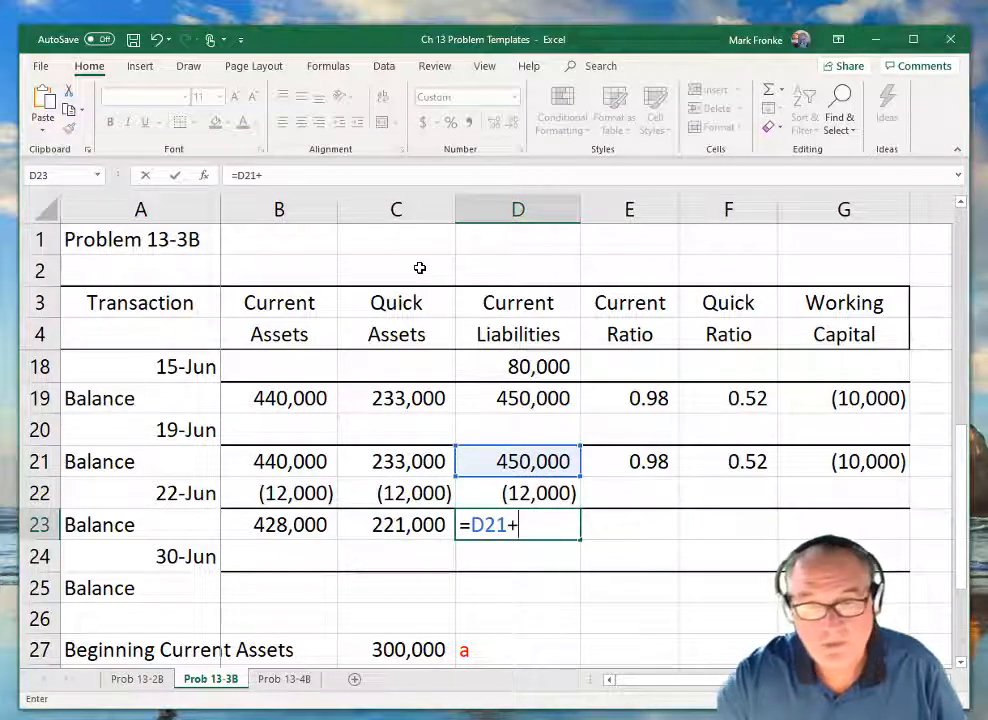
pyautogui.press('Up')
pyautogui.press('Return')
pyautogui.press('Up')
pyautogui.press('Right')
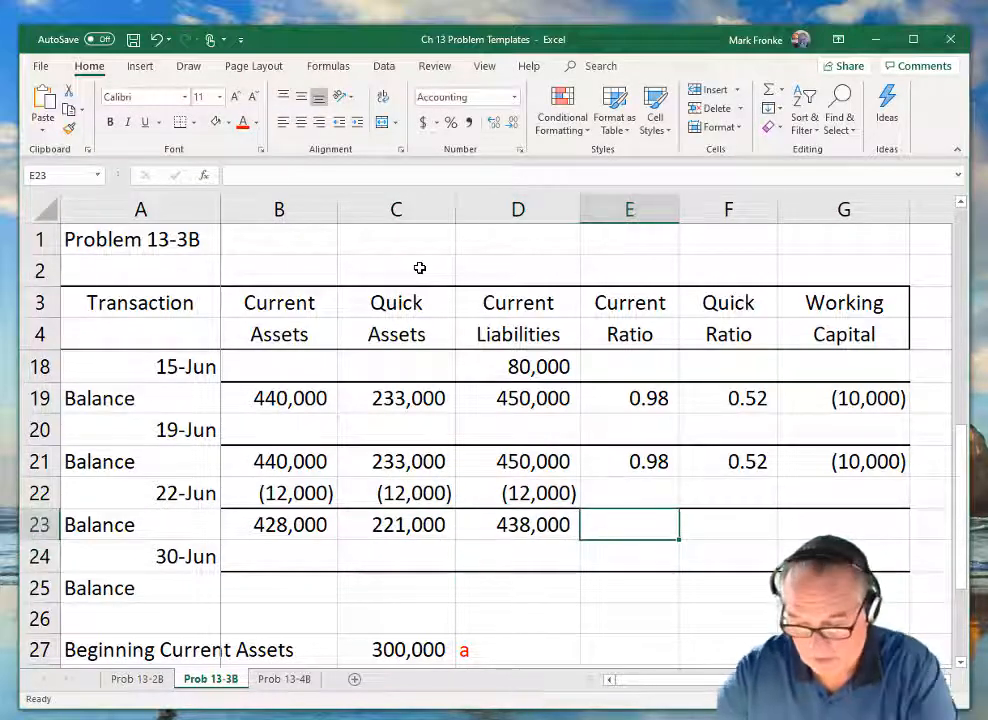
pyautogui.write('=====')
pyautogui.press('Left')
pyautogui.press('Left')
pyautogui.press('Left')
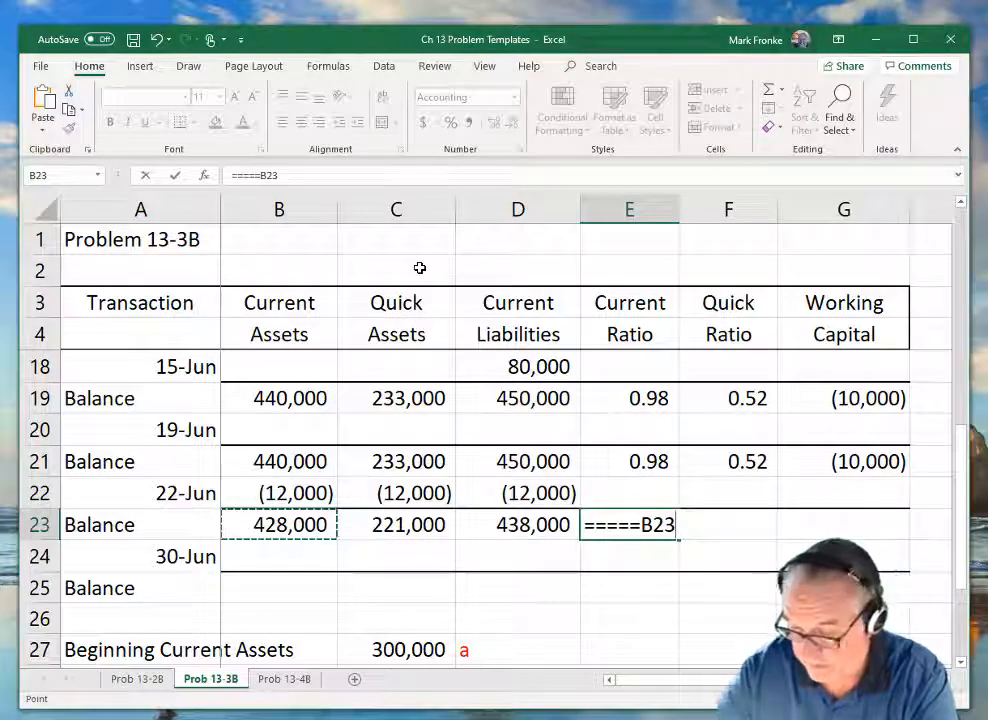
pyautogui.write('/')
pyautogui.press('Left')
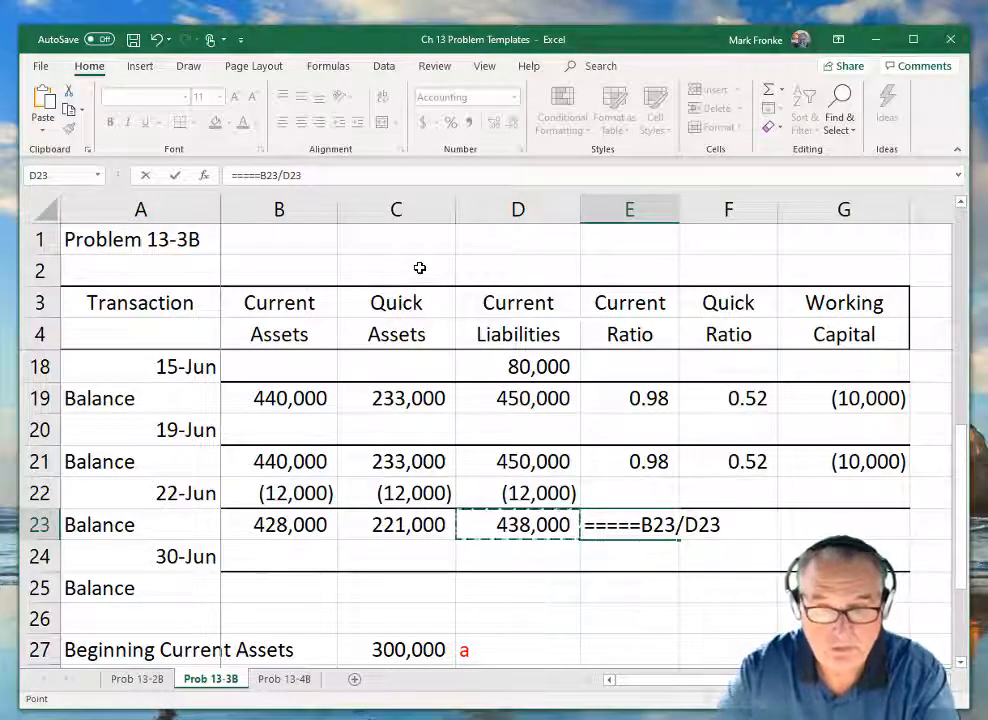
pyautogui.press('Escape')
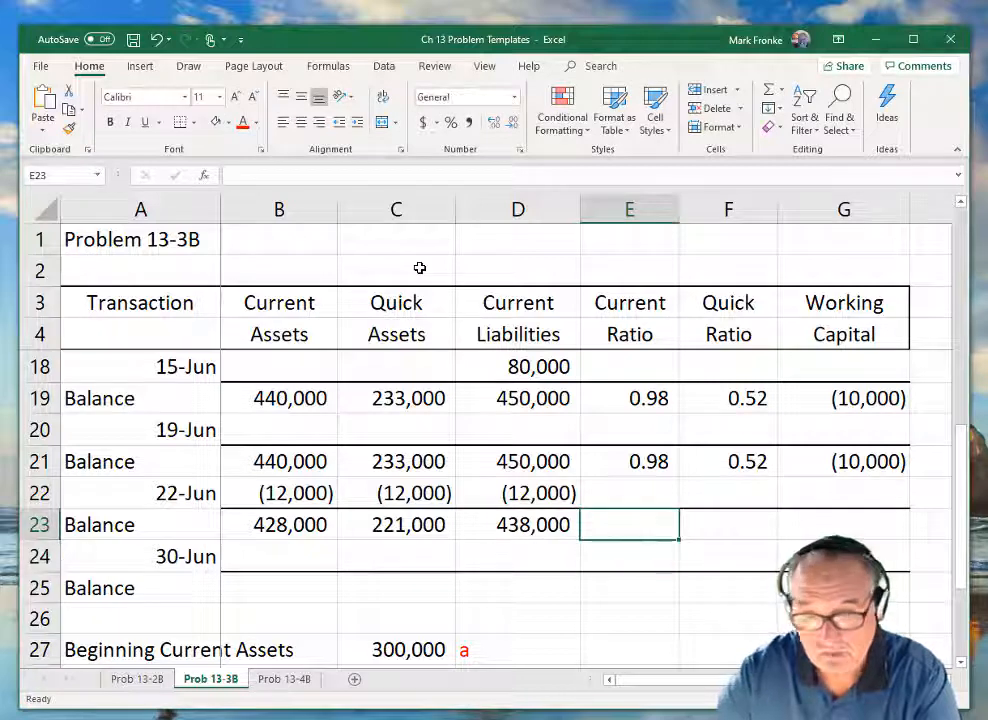
# Calculate the Current Ratio in E23 with the formula =B23/D23.
pyautogui.write('=')
pyautogui.press('Left')
pyautogui.press('Left')
pyautogui.press('Left')
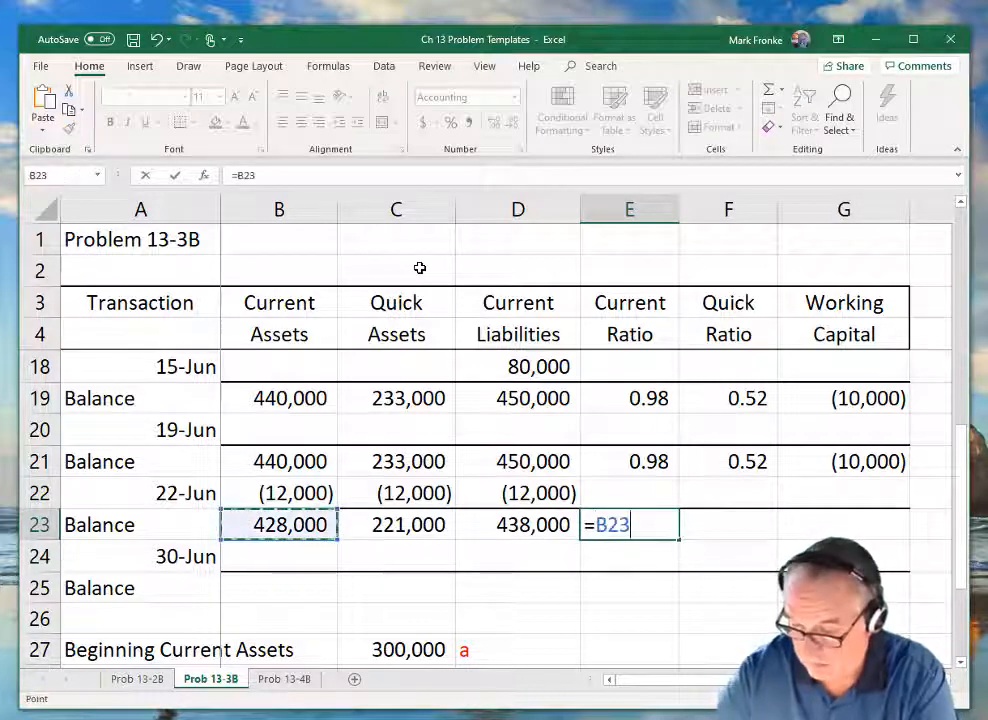
pyautogui.write('/')
pyautogui.press('Left')
pyautogui.press('Return')
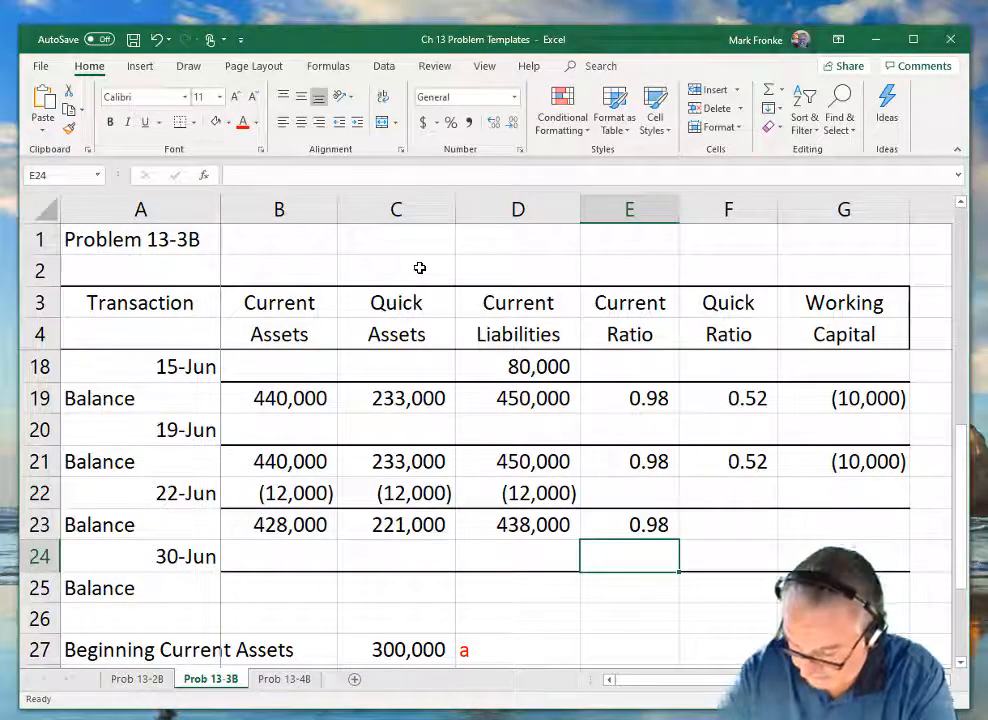
# Calculate the Quick Ratio in F23 with the formula =C23/D23.
pyautogui.press('Up')
pyautogui.press('Right')
pyautogui.write('=')
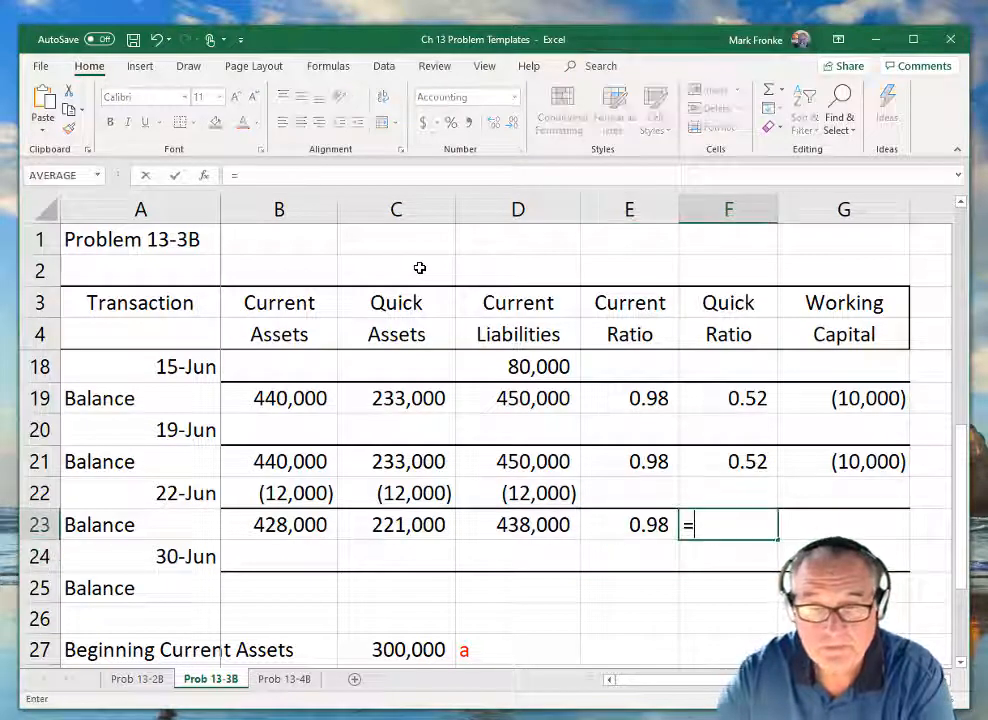
pyautogui.press('Left')
pyautogui.press('Left')
pyautogui.press('Left')
pyautogui.press('Left')
pyautogui.press('Right')
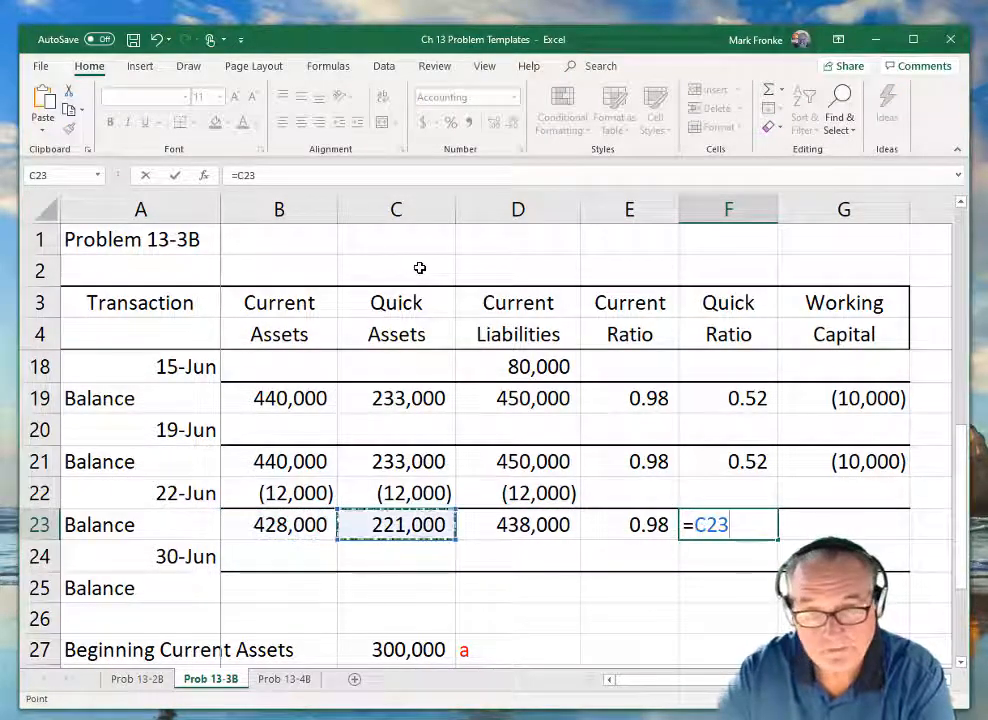
pyautogui.write('/')
pyautogui.press('Left')
pyautogui.press('Left')
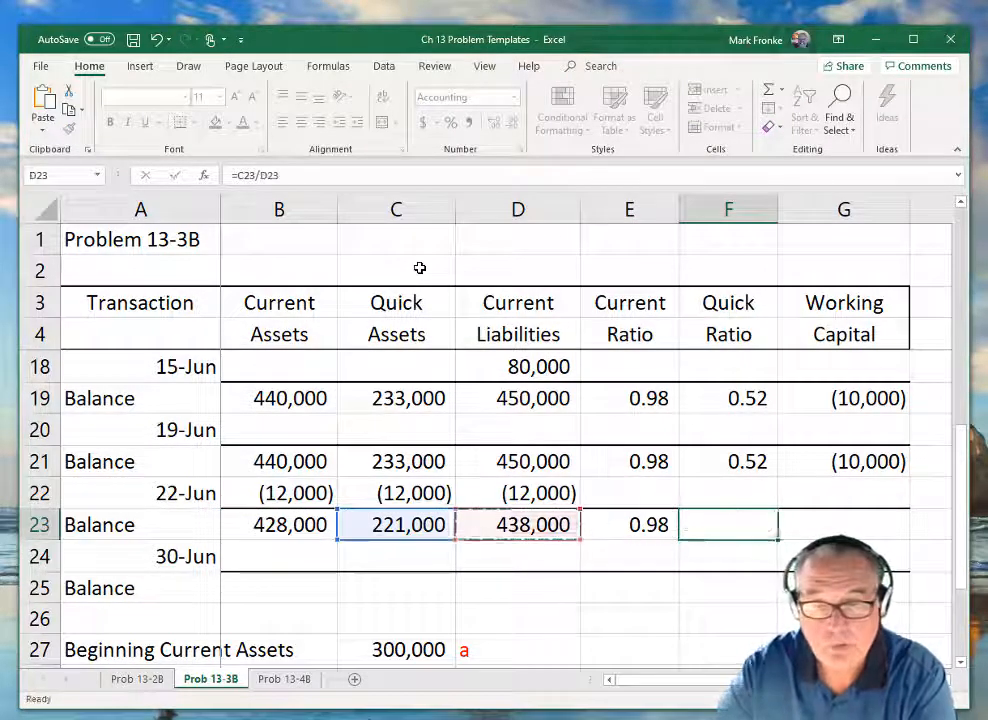
pyautogui.press('Return')
# Calculate the Working Capital in G23 with the formula =B23-D23.
pyautogui.press('Right')
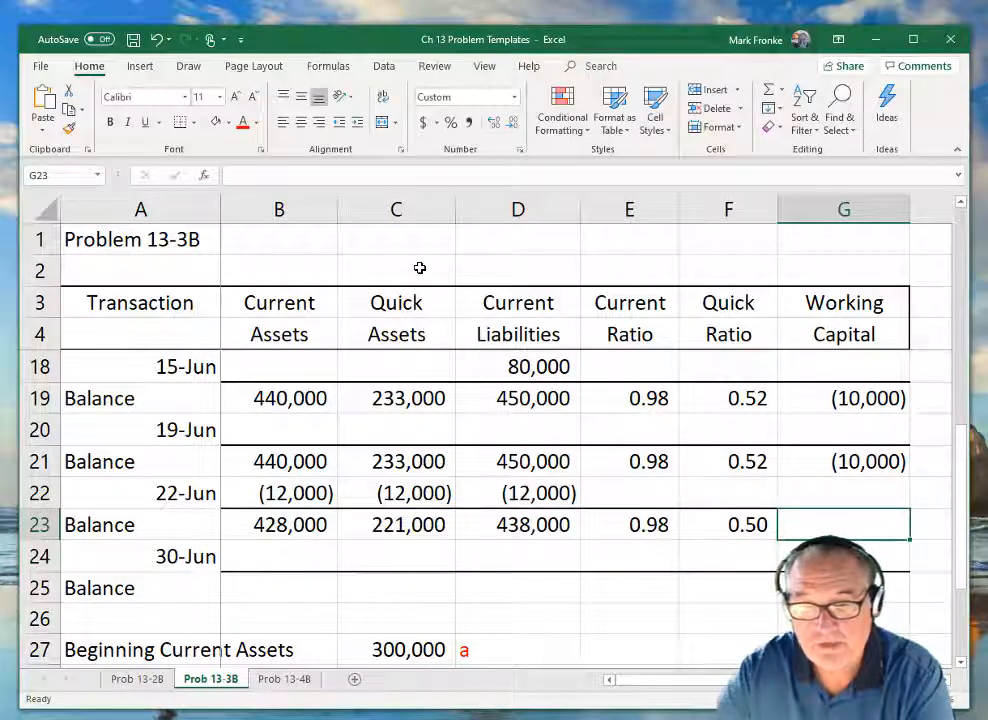
pyautogui.write('=')
pyautogui.press('Left')
pyautogui.press('Left')
pyautogui.press('Left')
pyautogui.press('Left')
pyautogui.press('Left')
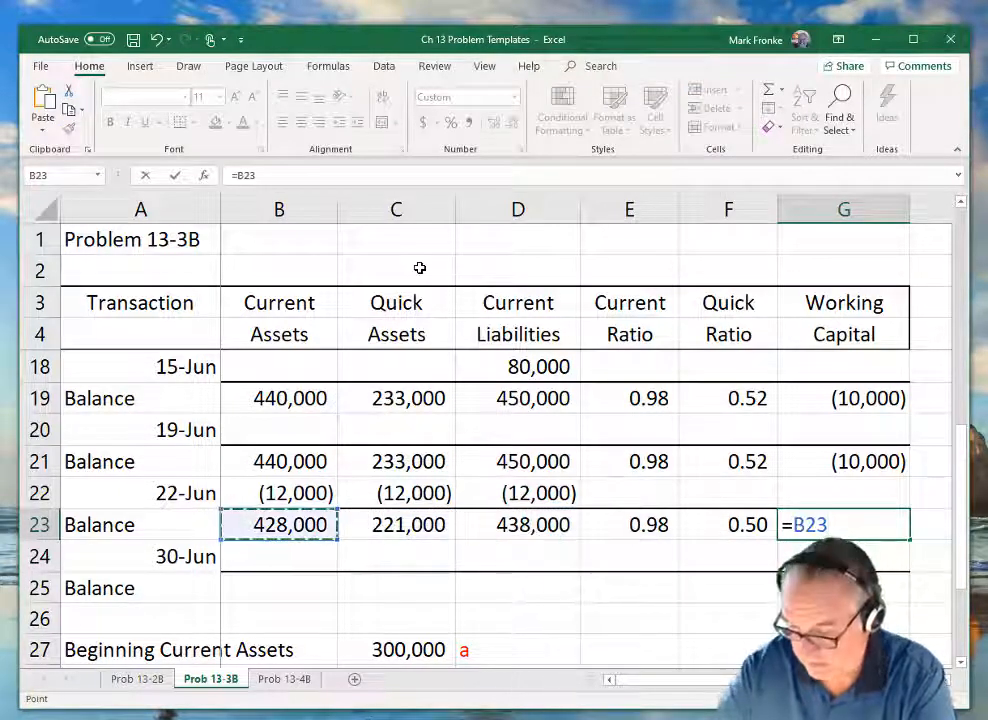
pyautogui.write('-')
pyautogui.press('Left')
pyautogui.press('Left')
pyautogui.press('Left')
pyautogui.press('Return')
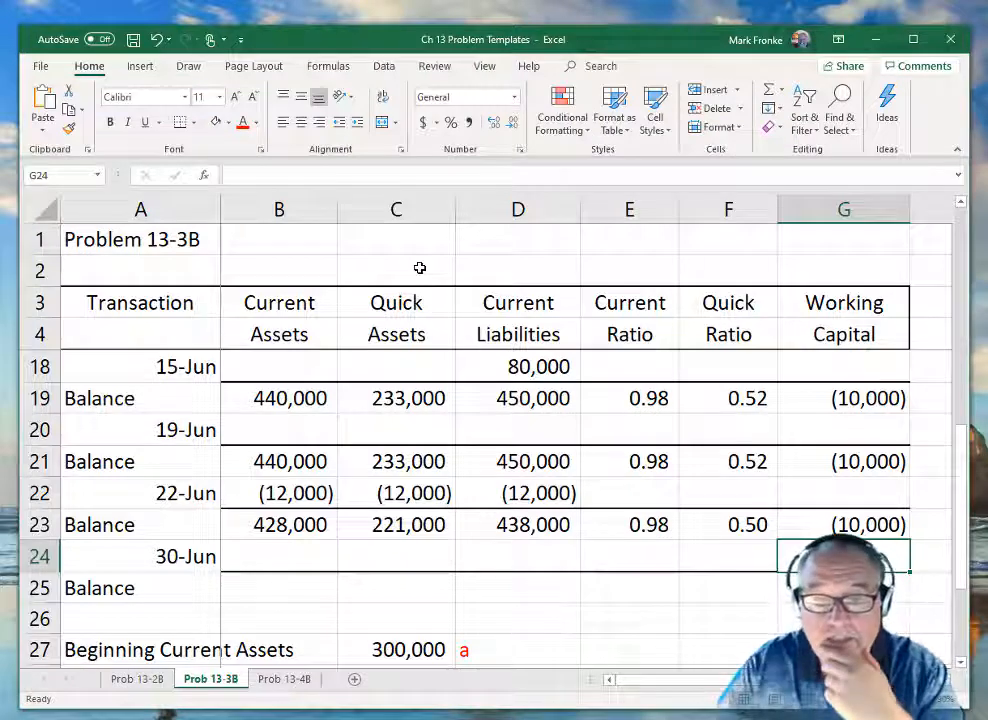
# Enter the 30-Jun change of -80000 in Current Assets (B24).
pyautogui.press('Left')
pyautogui.press('Left')
pyautogui.press('Left')
pyautogui.press('Left')
pyautogui.press('Left')
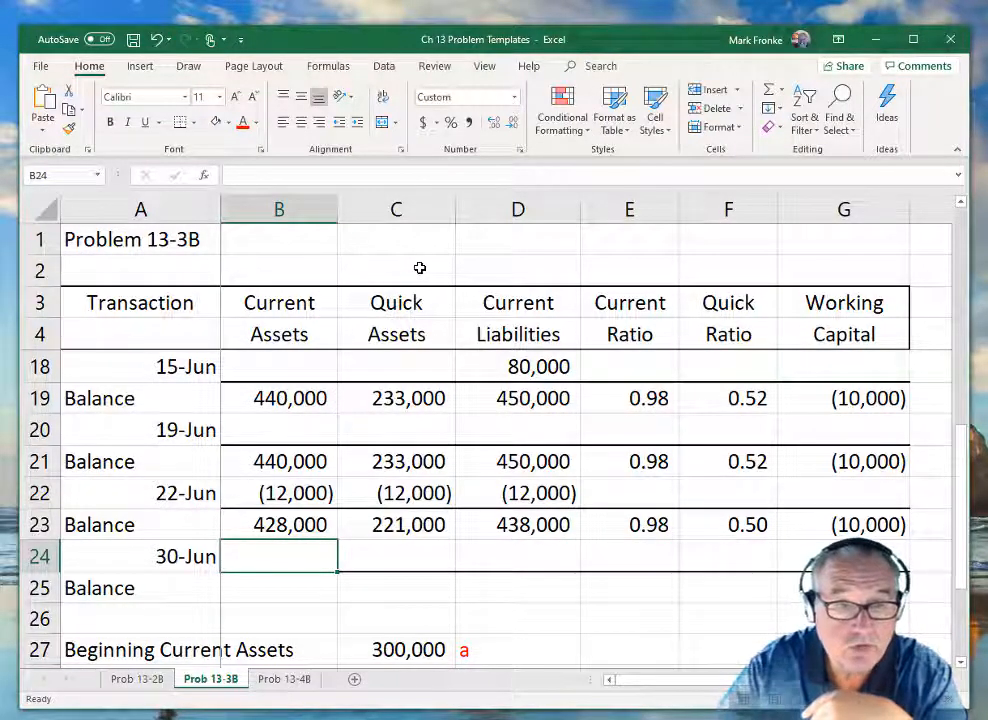
pyautogui.write('-8000')
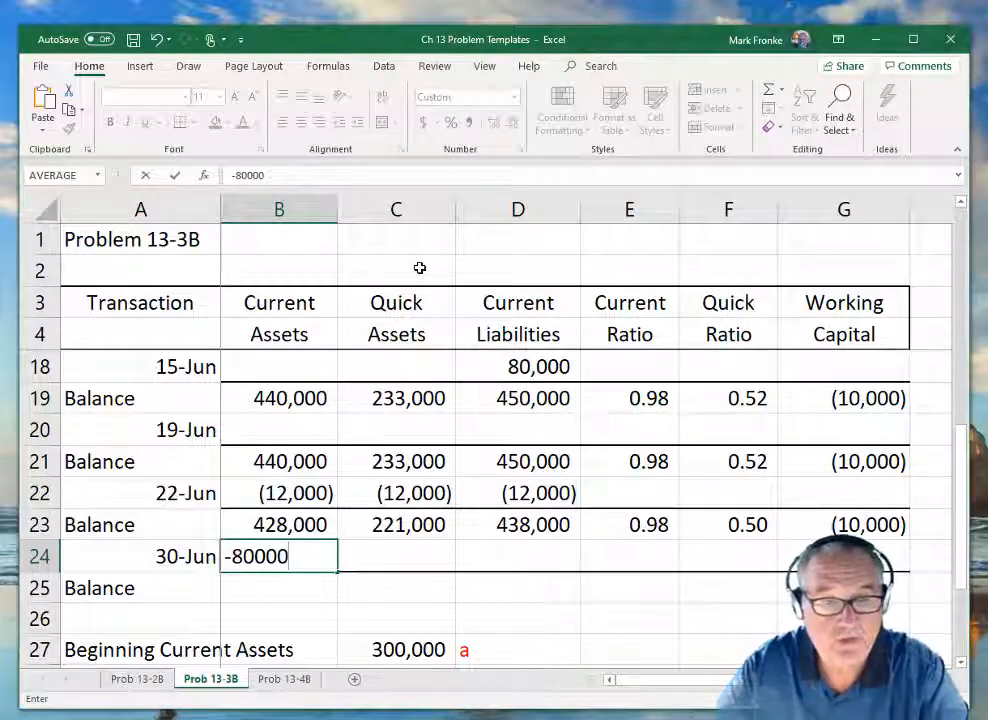
pyautogui.write('0')
pyautogui.press('Return')
# Calculate the Current Assets balance in B25 with the formula =B23+B24.
pyautogui.write('=')
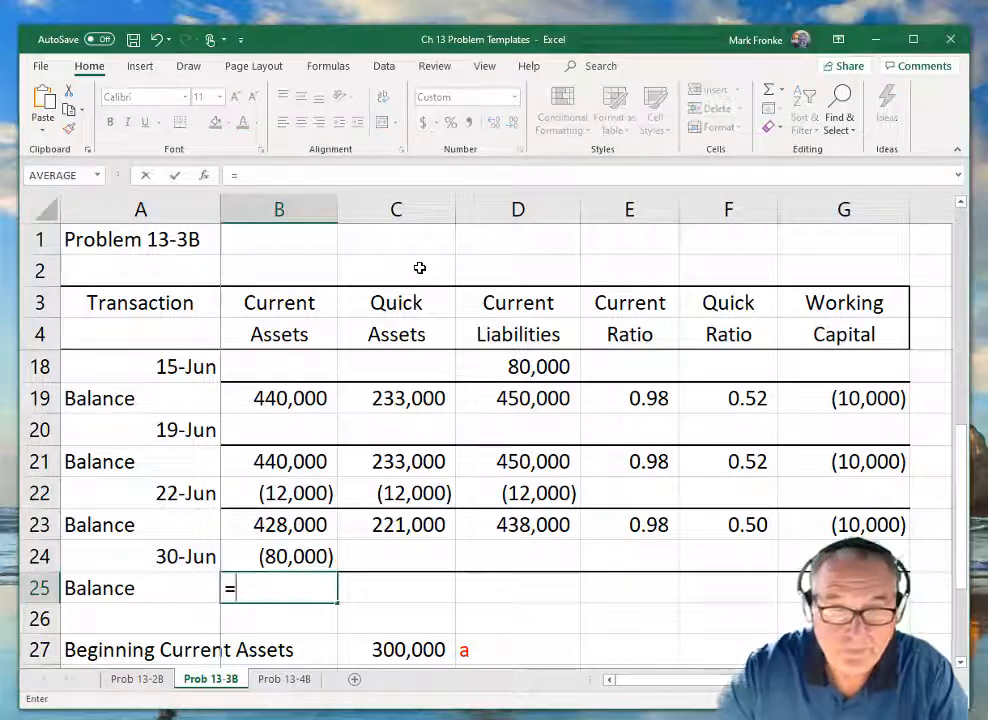
pyautogui.press('Up')
pyautogui.press('Up')
pyautogui.write('+')
pyautogui.press('Up')
pyautogui.press('Return')
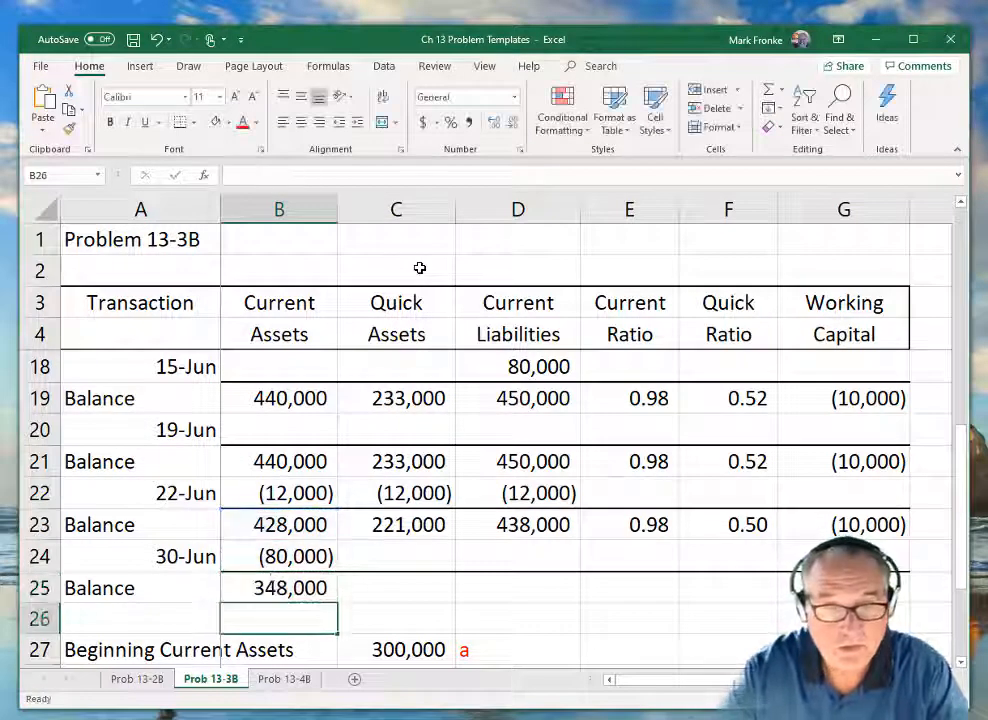
# Enter the 30-Jun change of -80000 in Quick Assets (C24).
pyautogui.press('Up')
pyautogui.press('Right')
pyautogui.press('Up')
pyautogui.write('-80000')
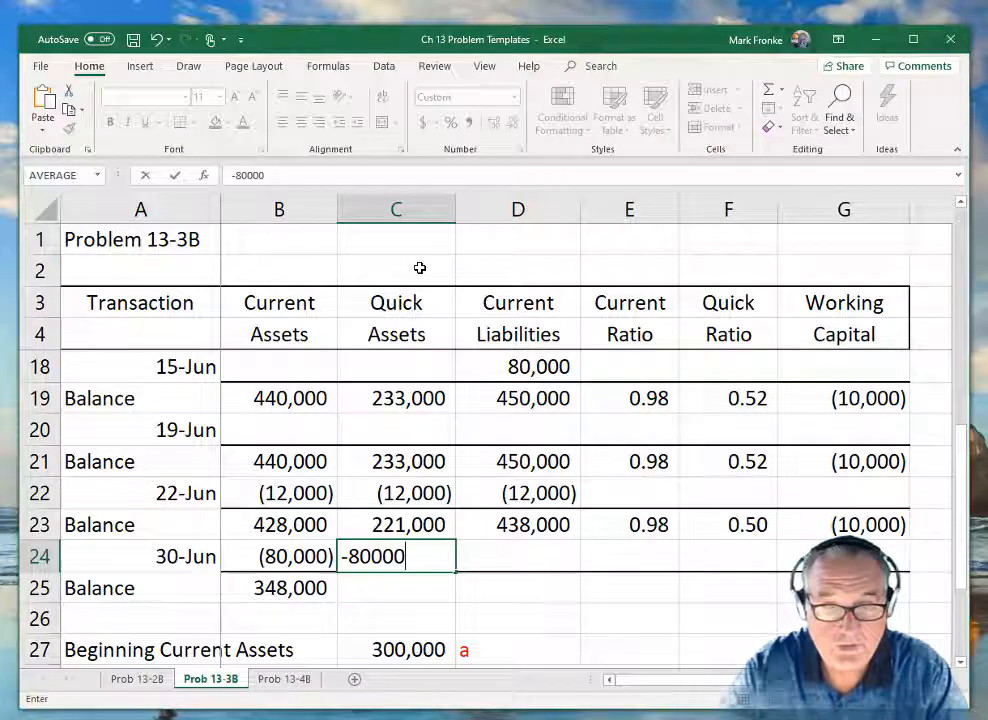
pyautogui.press('Return')
# Calculate the Quick Assets balance in C25 with the formula =C23+C24.
pyautogui.write('=')
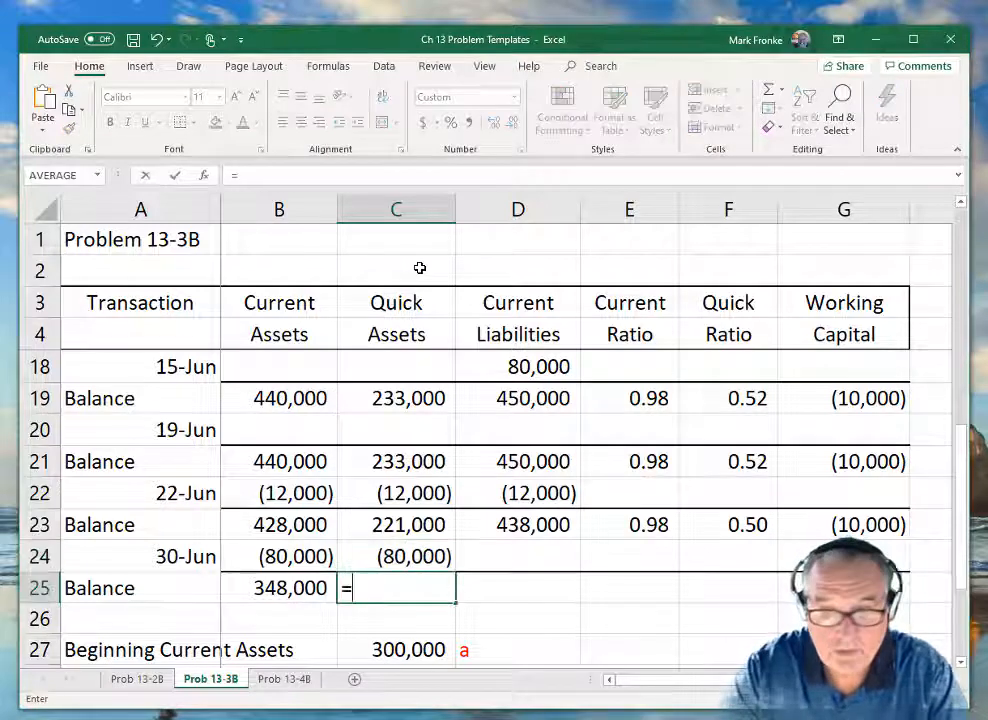
pyautogui.press('Up')
pyautogui.press('Up')
pyautogui.write('+')
pyautogui.press('Down')
pyautogui.press('Return')
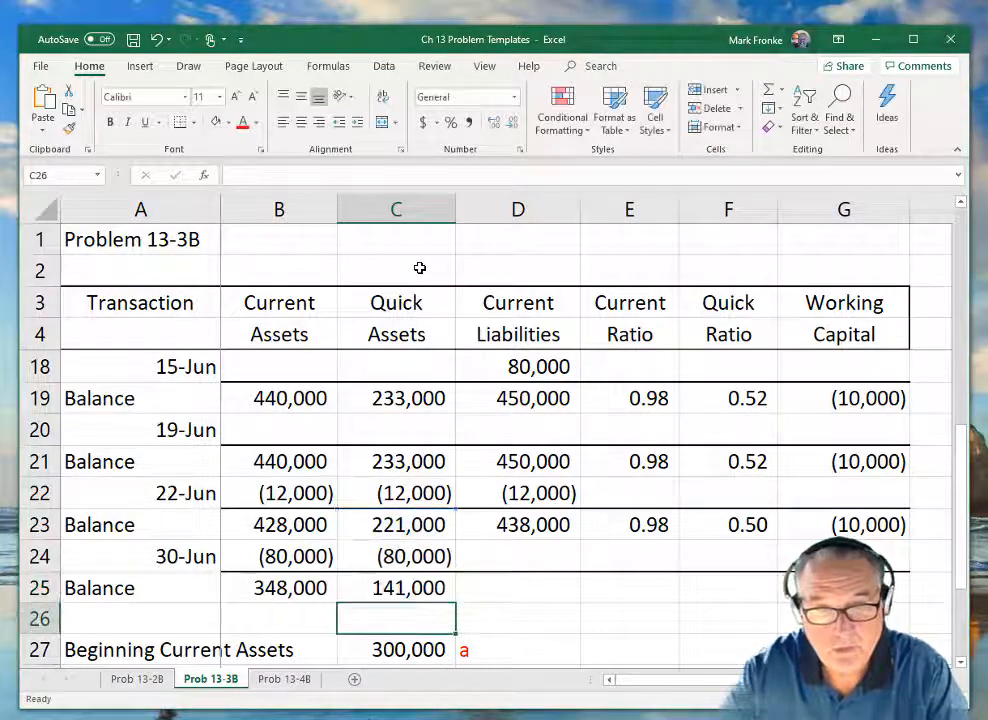
# Enter the 30-Jun change of -80000 in Current Liabilities (D24).
pyautogui.press('Up')
pyautogui.press('Right')
pyautogui.press('Up')
pyautogui.write('-80000')
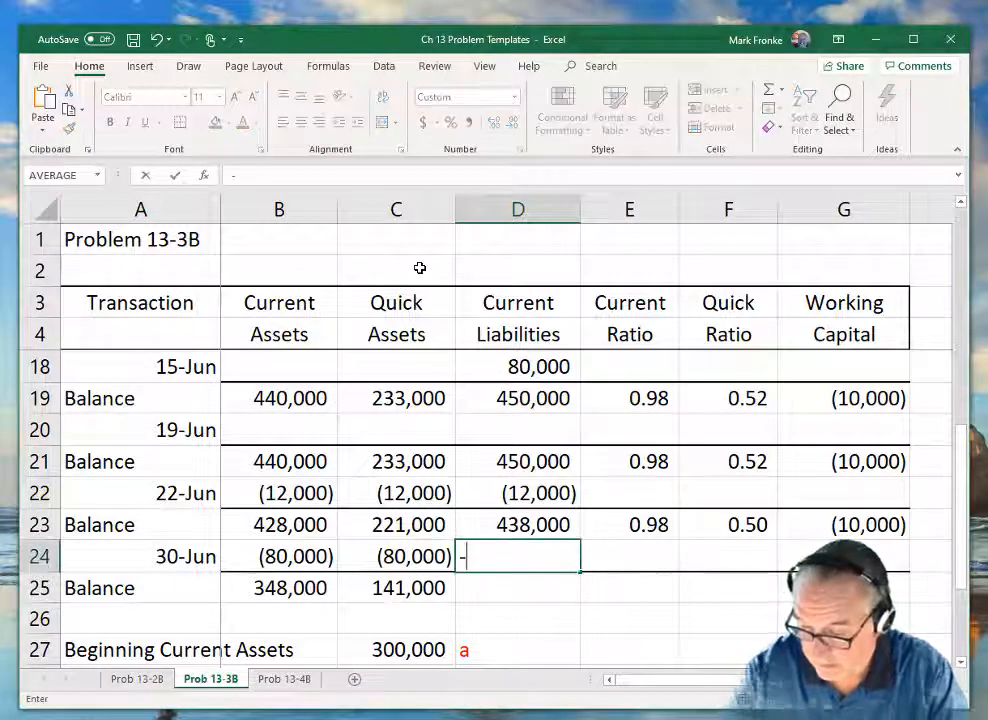
pyautogui.press('Return')
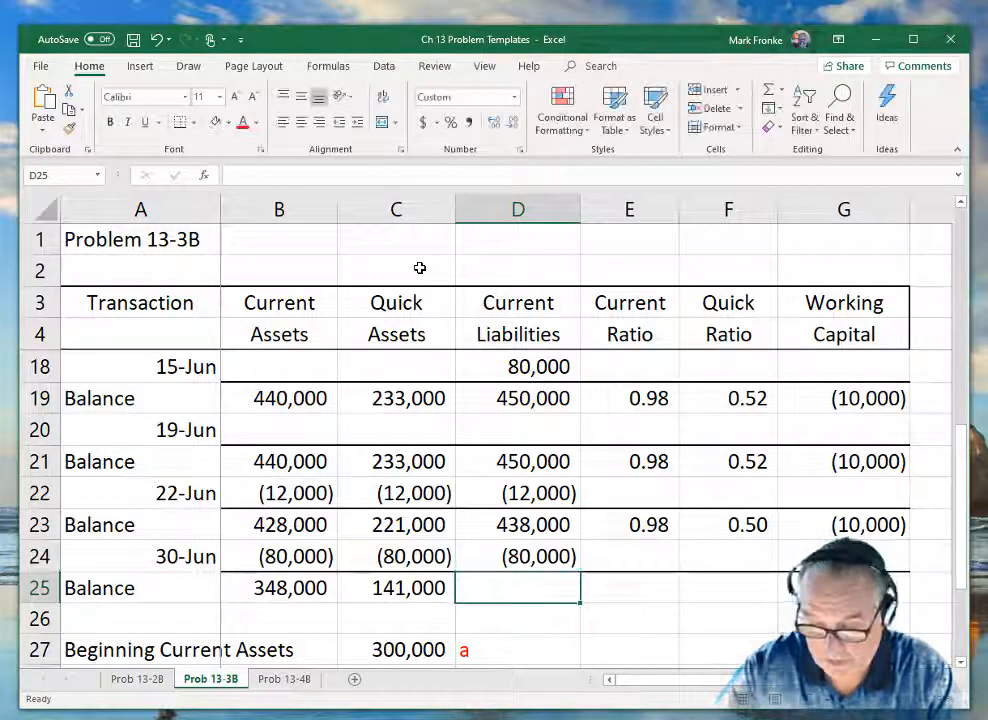
# Calculate the Current Liabilities balance in D25 with the formula =D23+D24.
pyautogui.write('=')
pyautogui.press('Up')
pyautogui.press('Up')
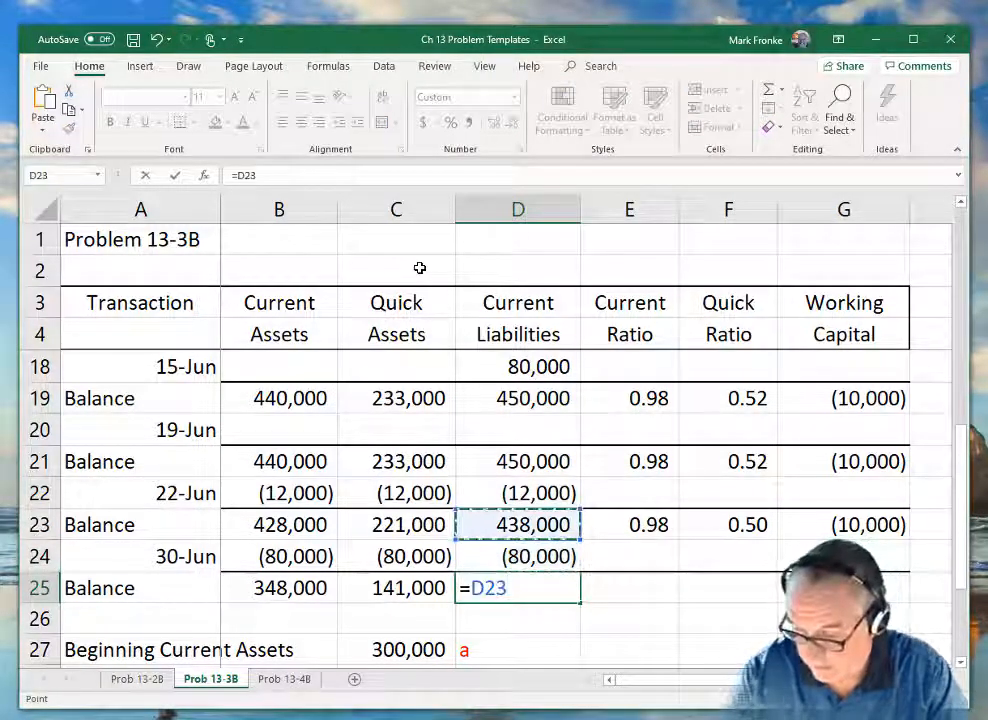
pyautogui.write('+')
pyautogui.press('Up')
pyautogui.press('Return')
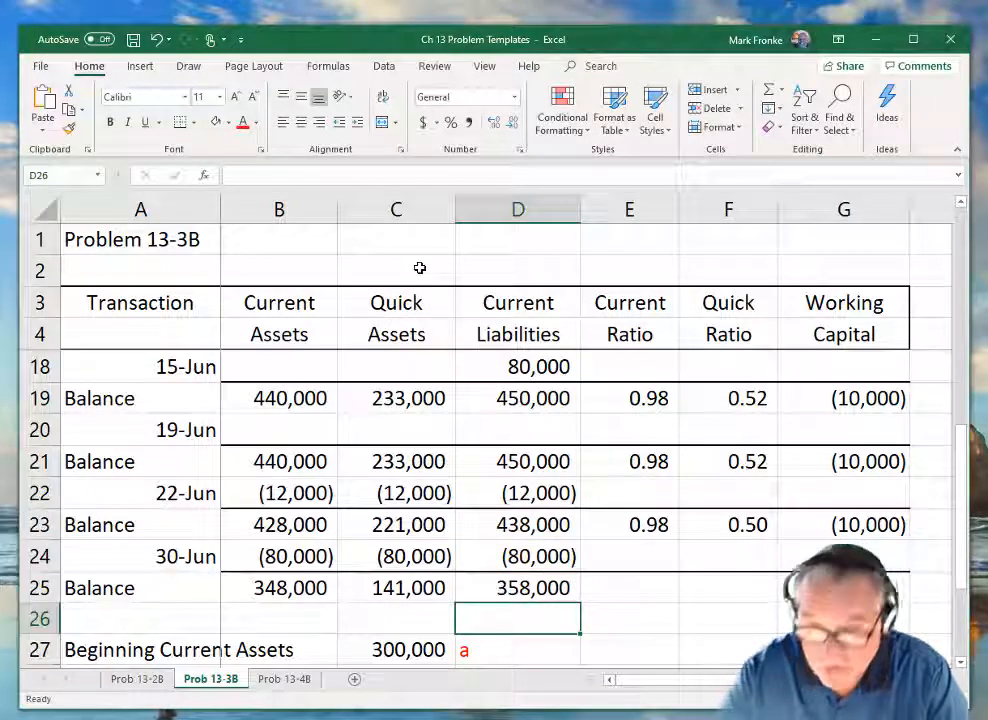
# Calculate the Current Ratio in E25 with the formula =B25/D25.
pyautogui.press('Up')
pyautogui.press('Right')
pyautogui.write('=')
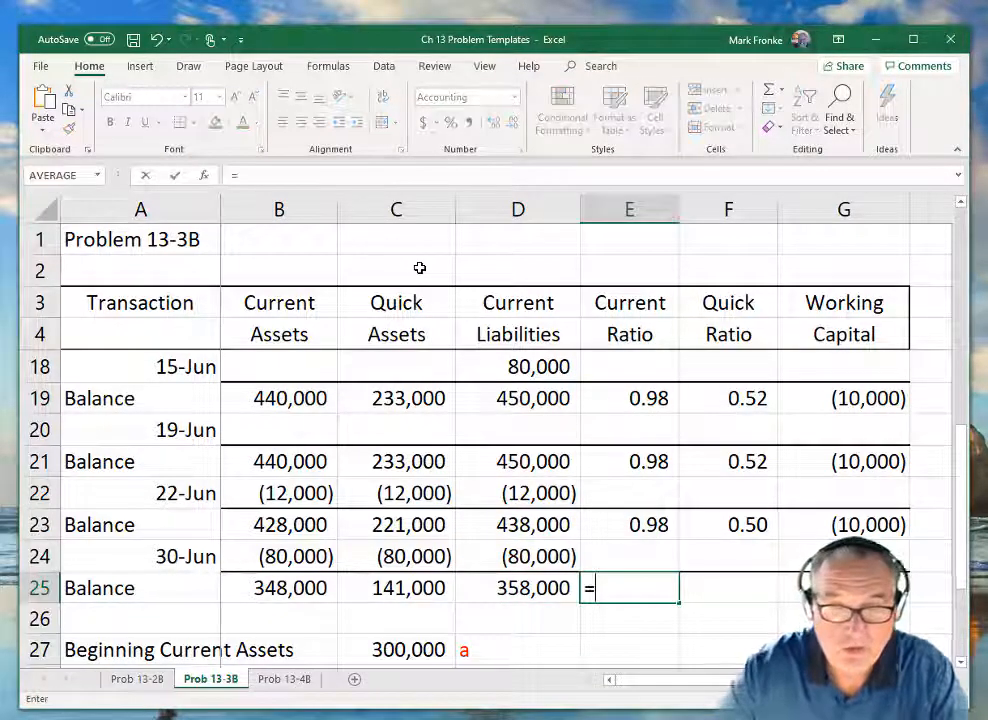
pyautogui.press('Left')
pyautogui.press('Left')
pyautogui.press('Left')
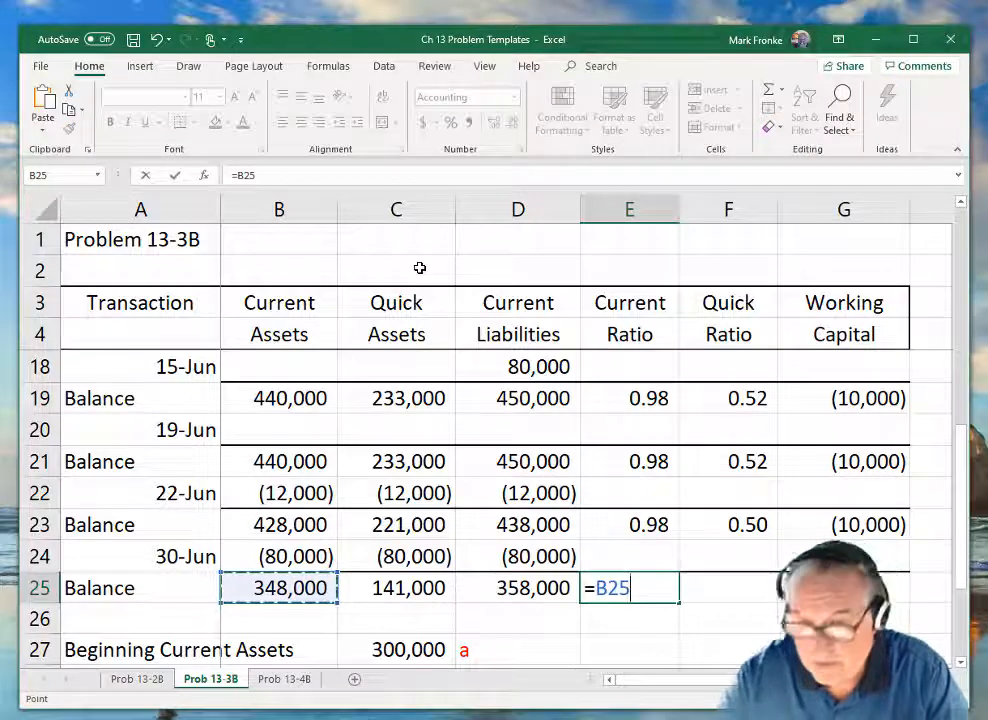
pyautogui.write('/')
pyautogui.press('Left')
pyautogui.press('Return')
# Calculate the Quick Ratio in F25 with the formula =C25/D25.
pyautogui.press('Up')
pyautogui.press('Right')
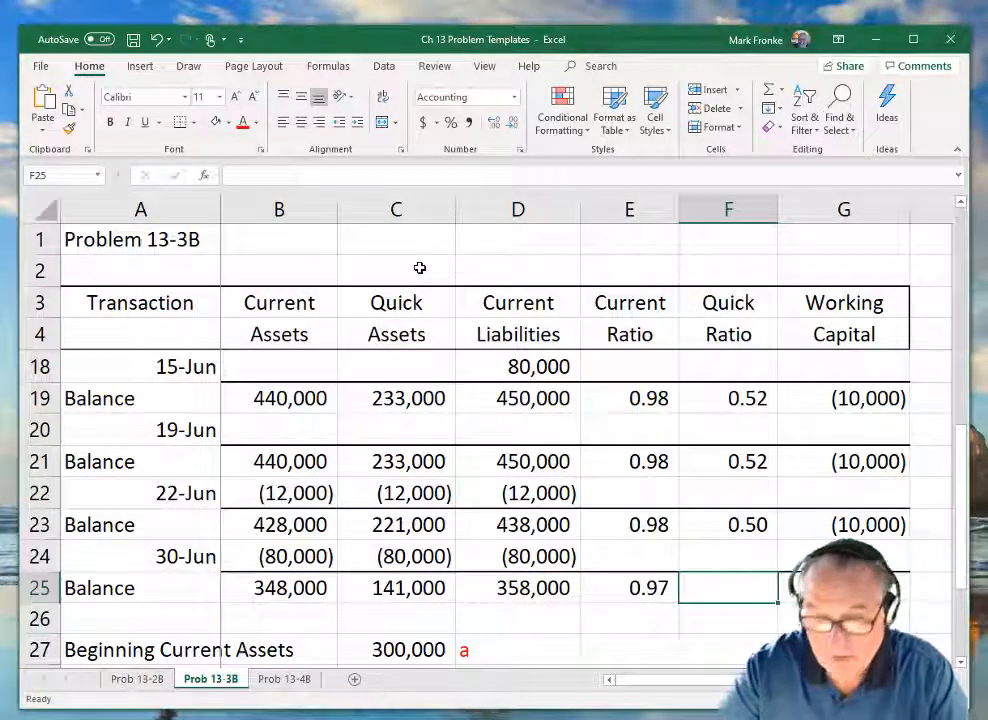
pyautogui.write('=')
pyautogui.press('Left')
pyautogui.press('Left')
pyautogui.press('Left')
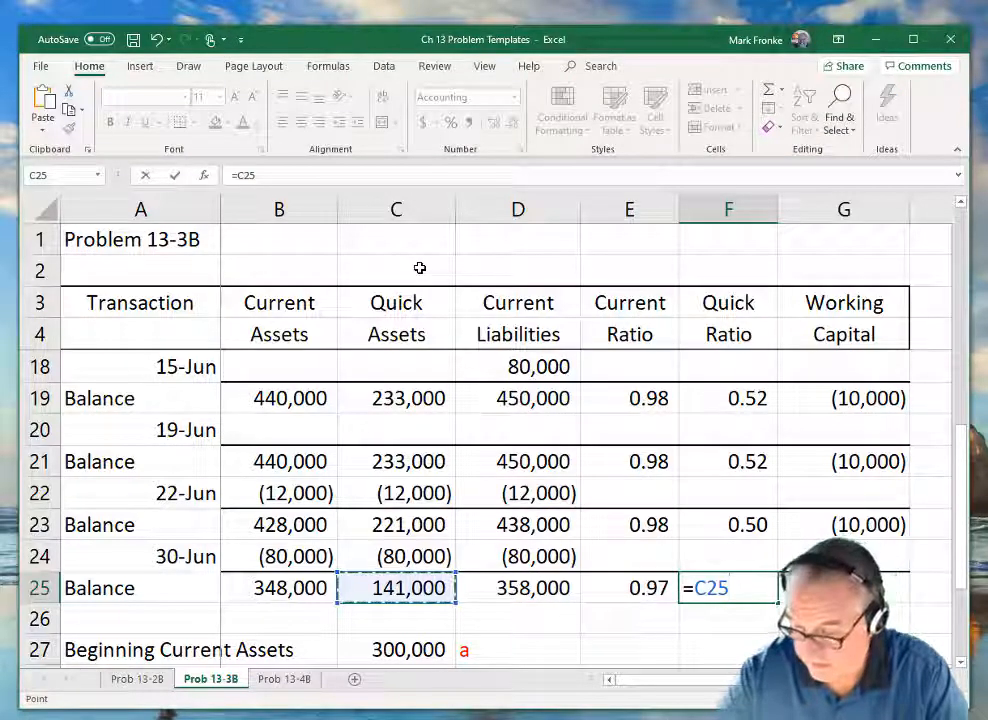
pyautogui.write('/')
pyautogui.press('Left')
pyautogui.press('Left')
pyautogui.press('Return')
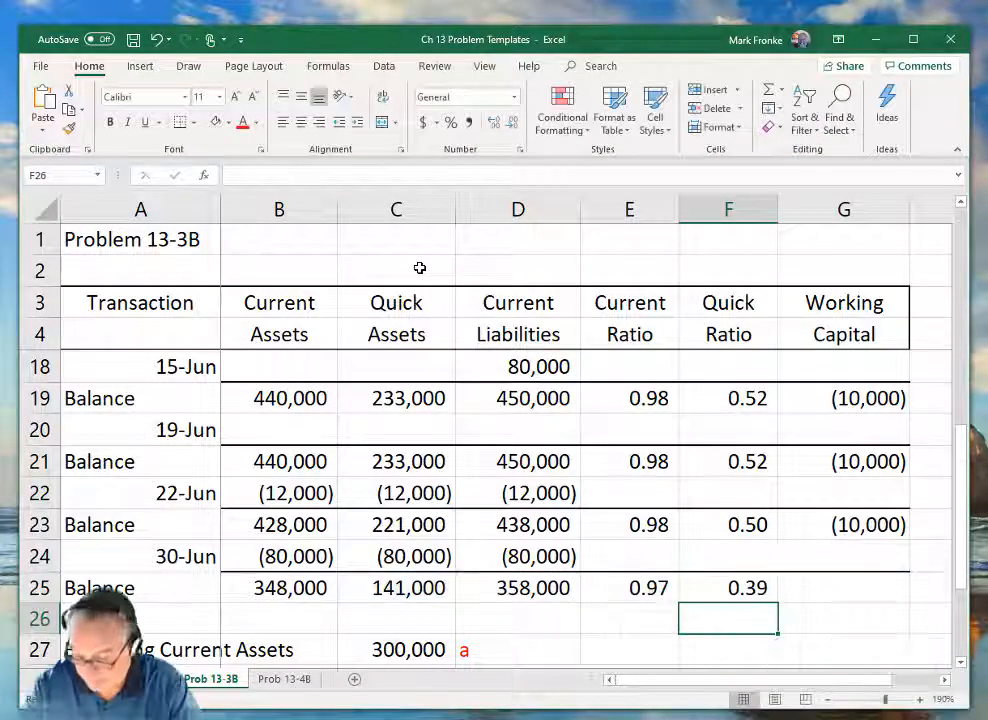
# Calculate the Working Capital in G25 with the formula =B25-D25.
pyautogui.press('Up')
pyautogui.press('Right')
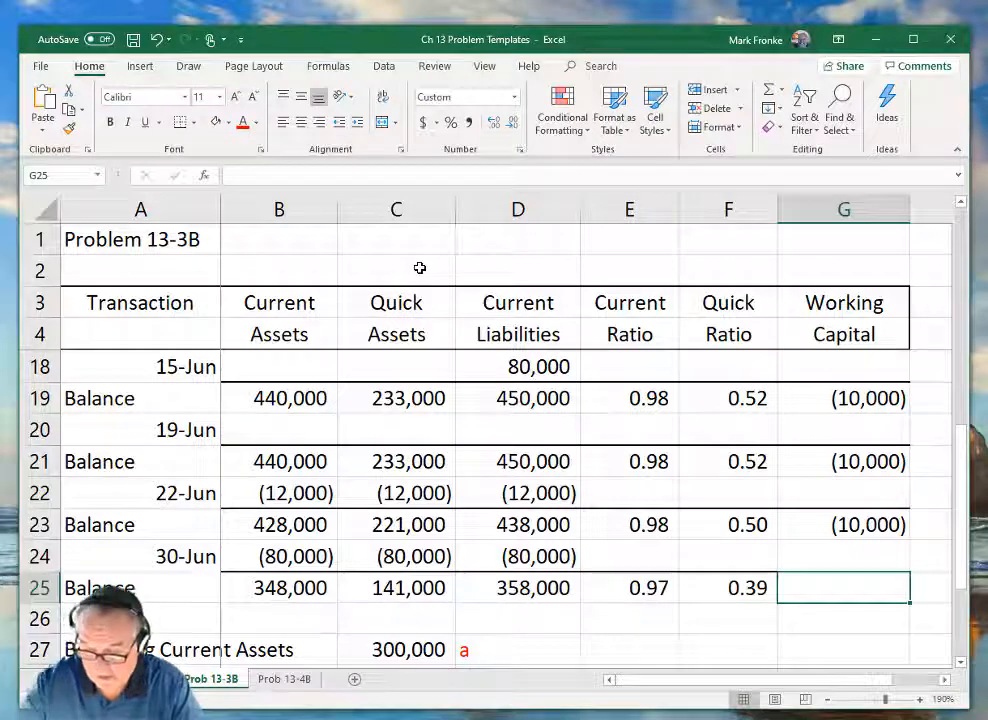
pyautogui.write('=')
pyautogui.press('Left')
pyautogui.press('Left')
pyautogui.press('Left')
pyautogui.press('Left')
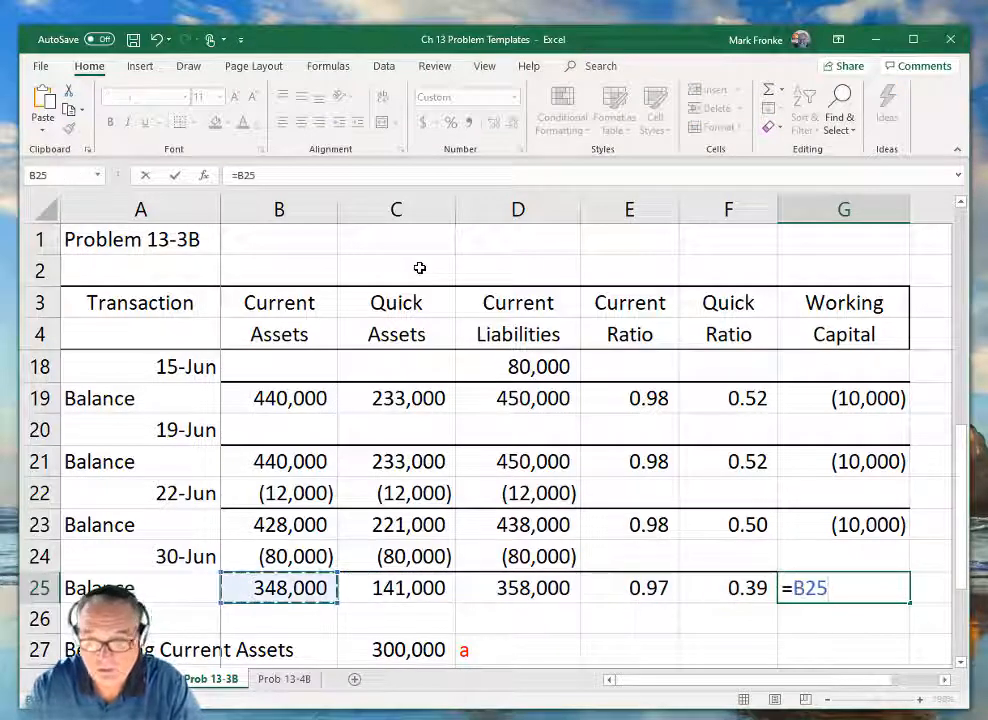
pyautogui.write('-')
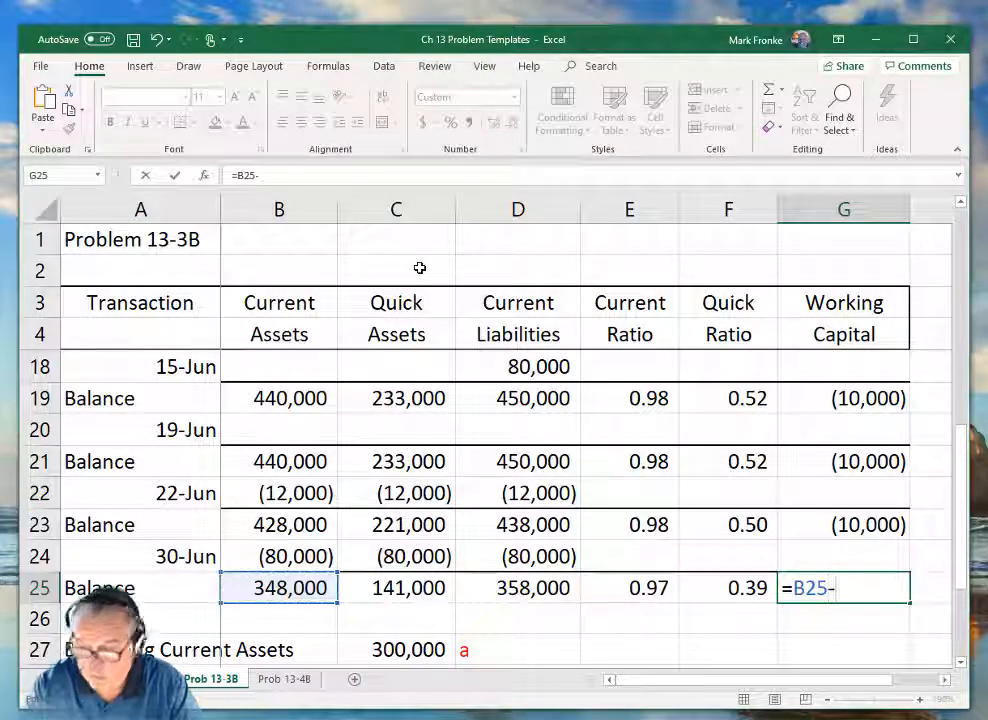
pyautogui.press('Left')
pyautogui.press('Left')
pyautogui.press('Left')
pyautogui.press('Return')
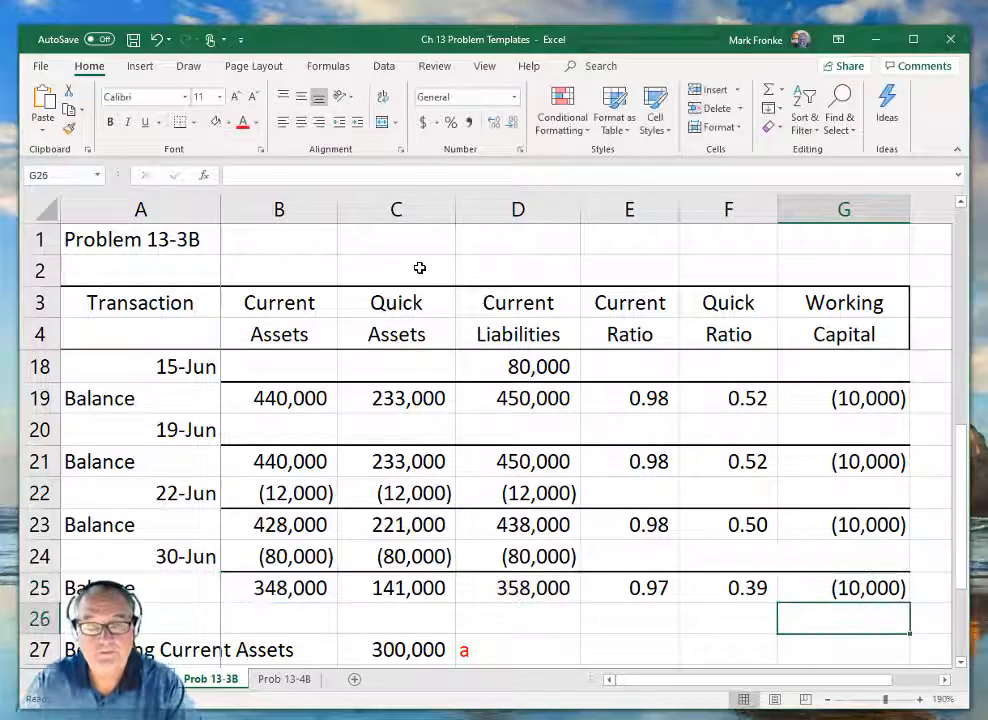